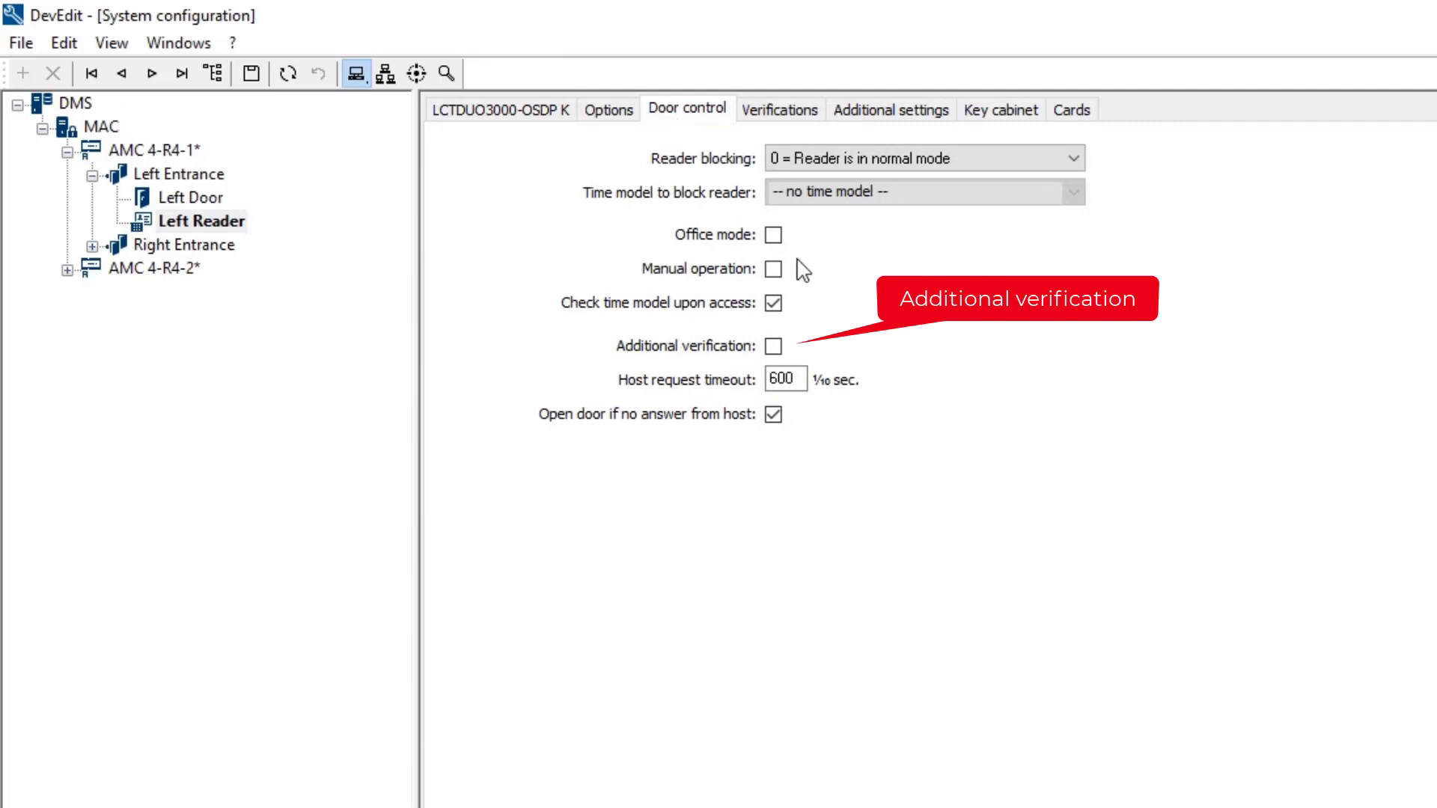
Enable additional verification on the Left Reader and the Right Reader of AMC 4-R4-1, saving each change.
click(774, 346)
click(251, 72)
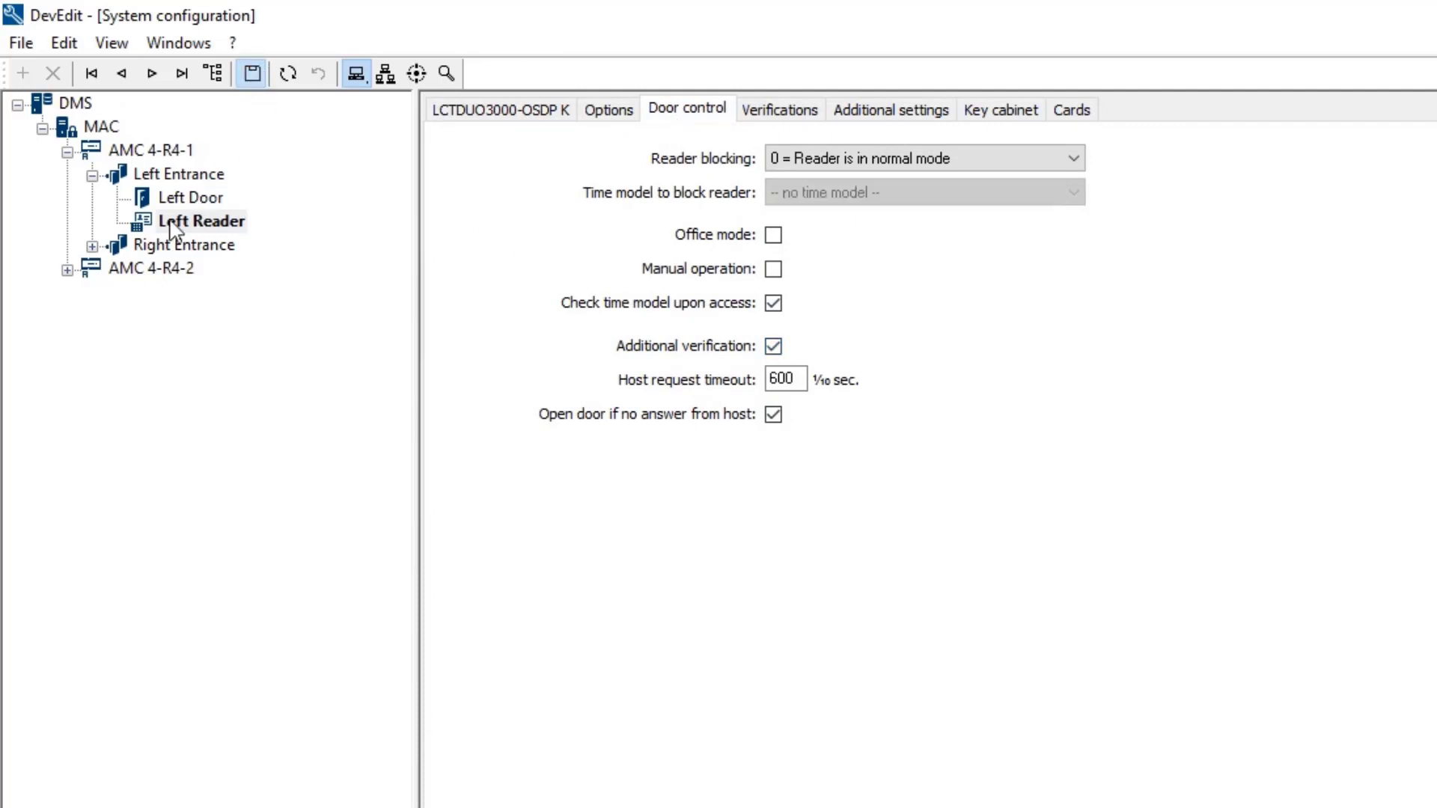
click(92, 247)
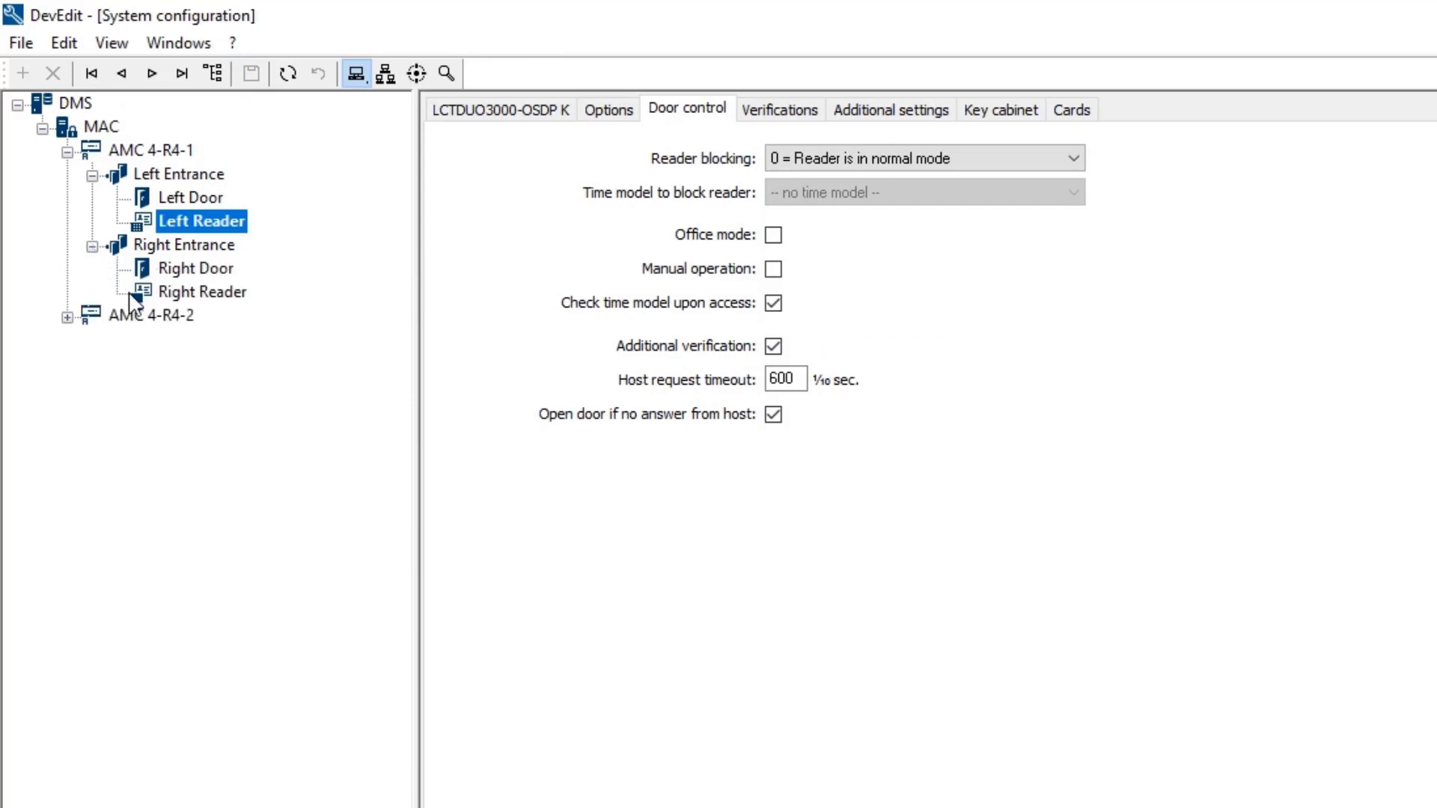
click(174, 291)
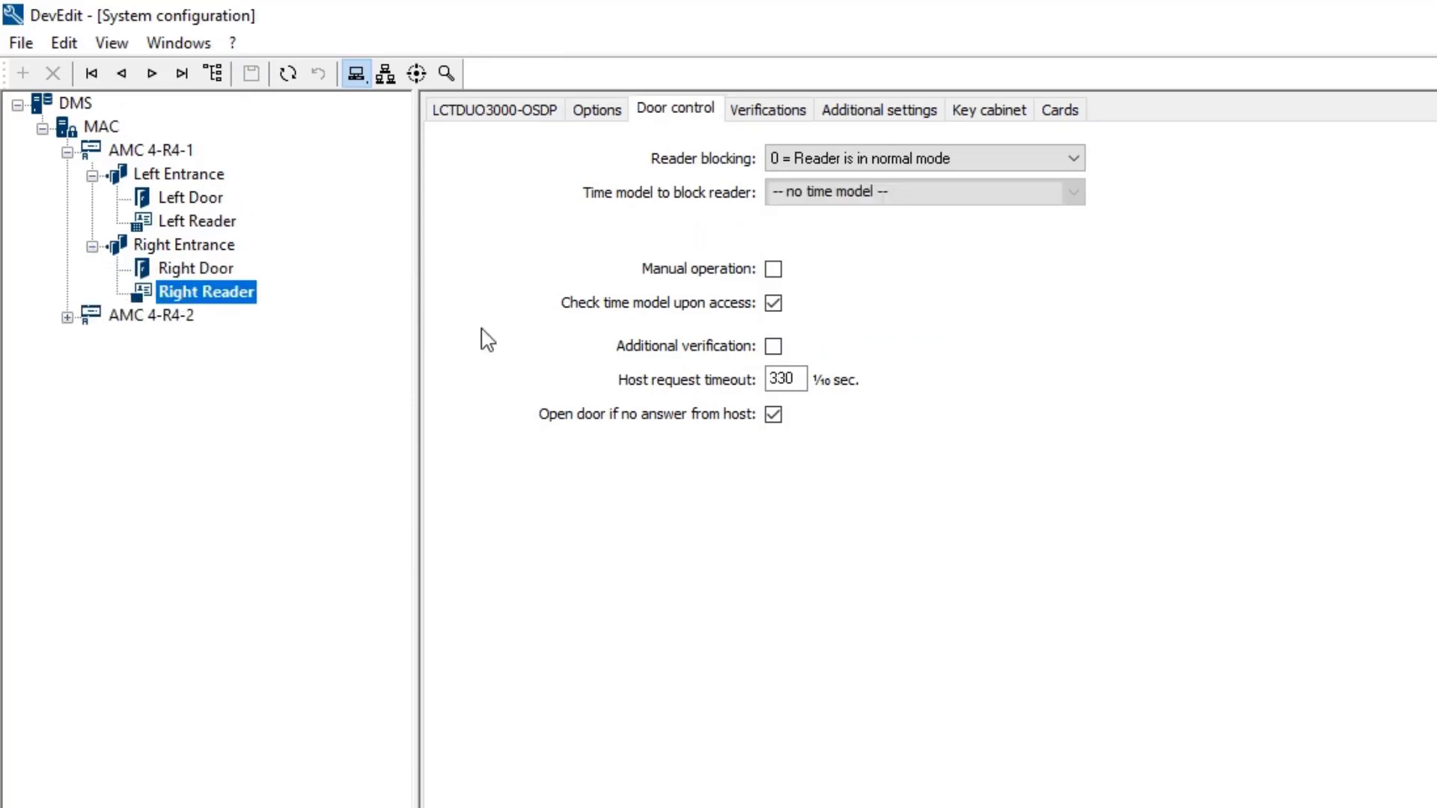
click(774, 347)
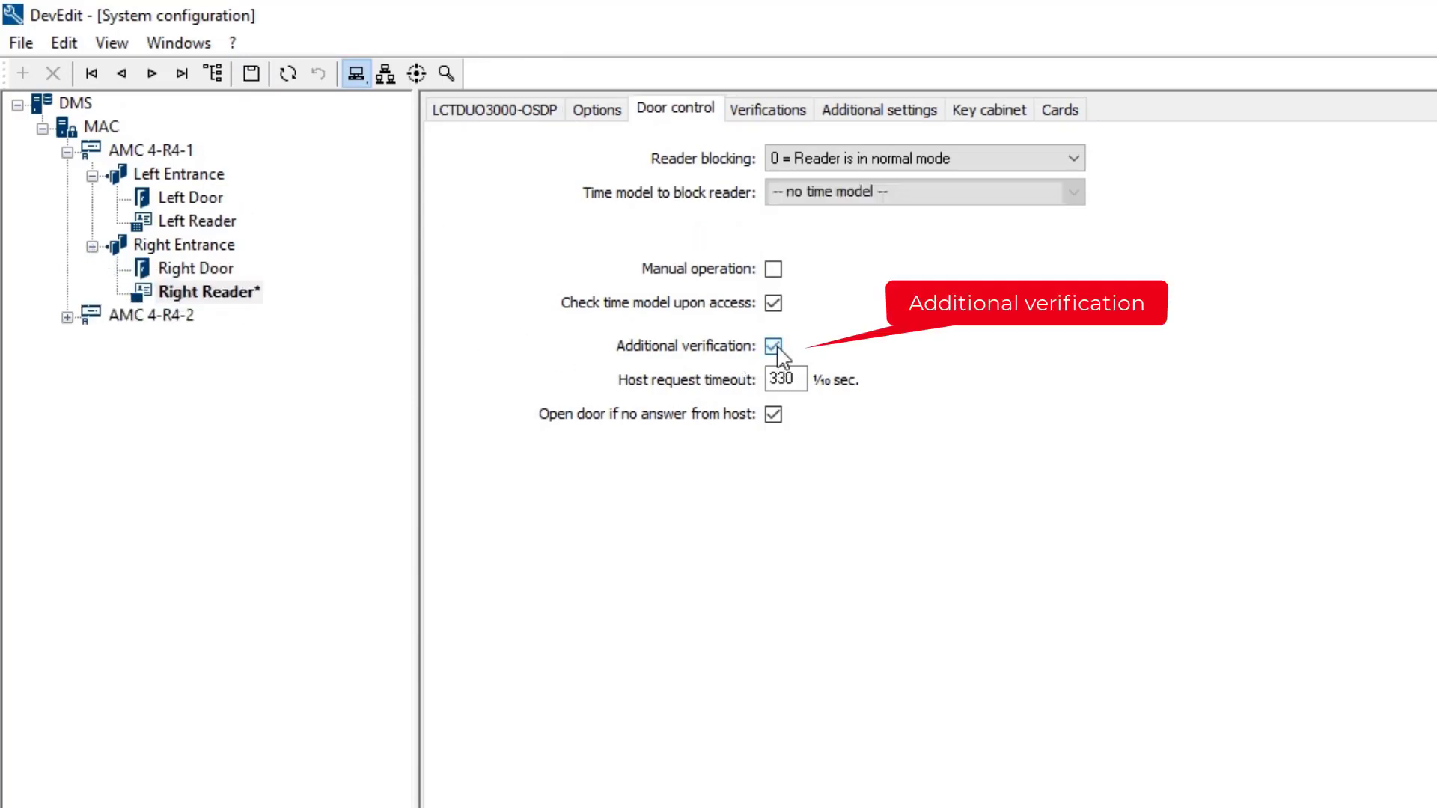
click(252, 76)
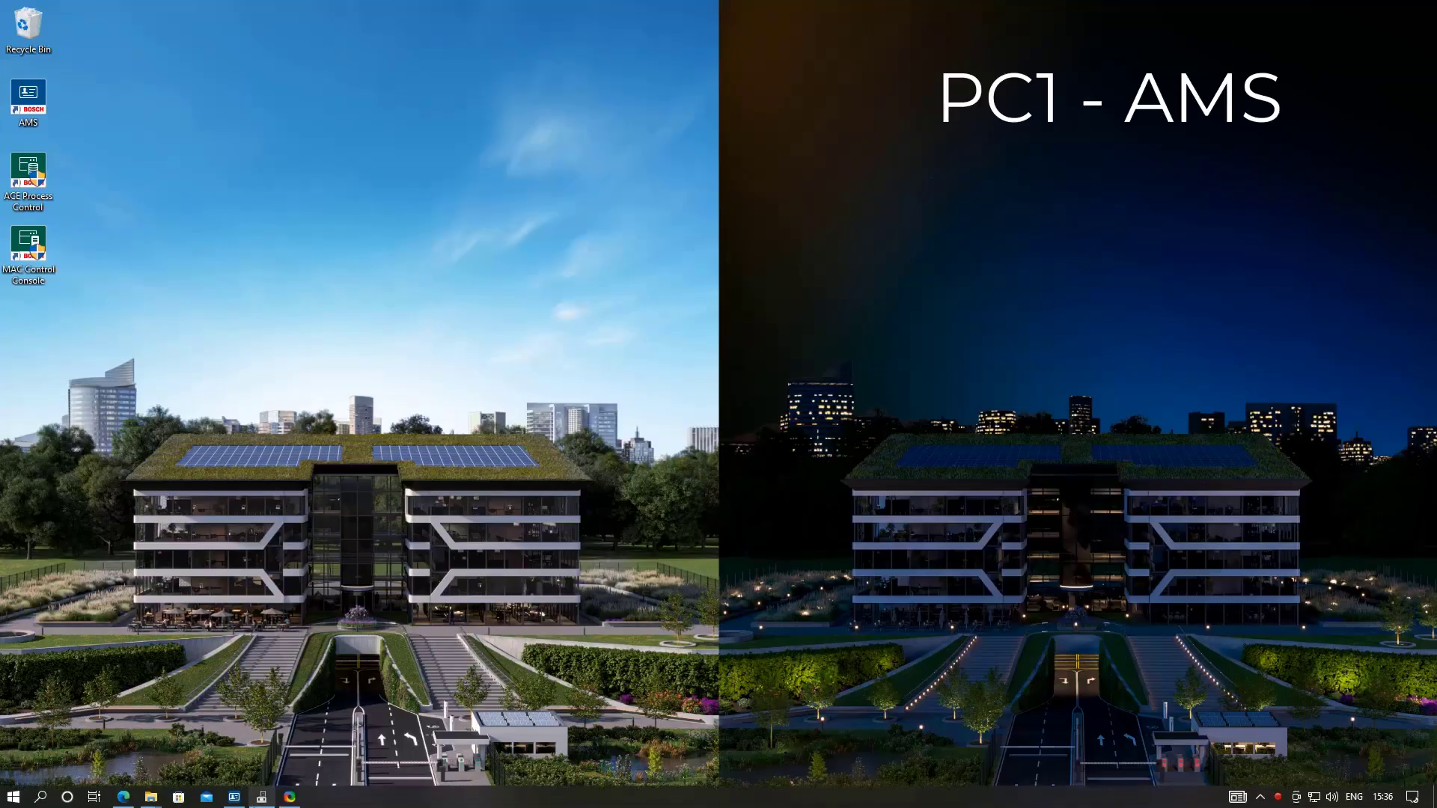
On PC1, browse to C:\Program Files (x86)\Bosch Sicherheitssysteme\Access Management System\Certificates in File Explorer.
mouse_move(154, 800)
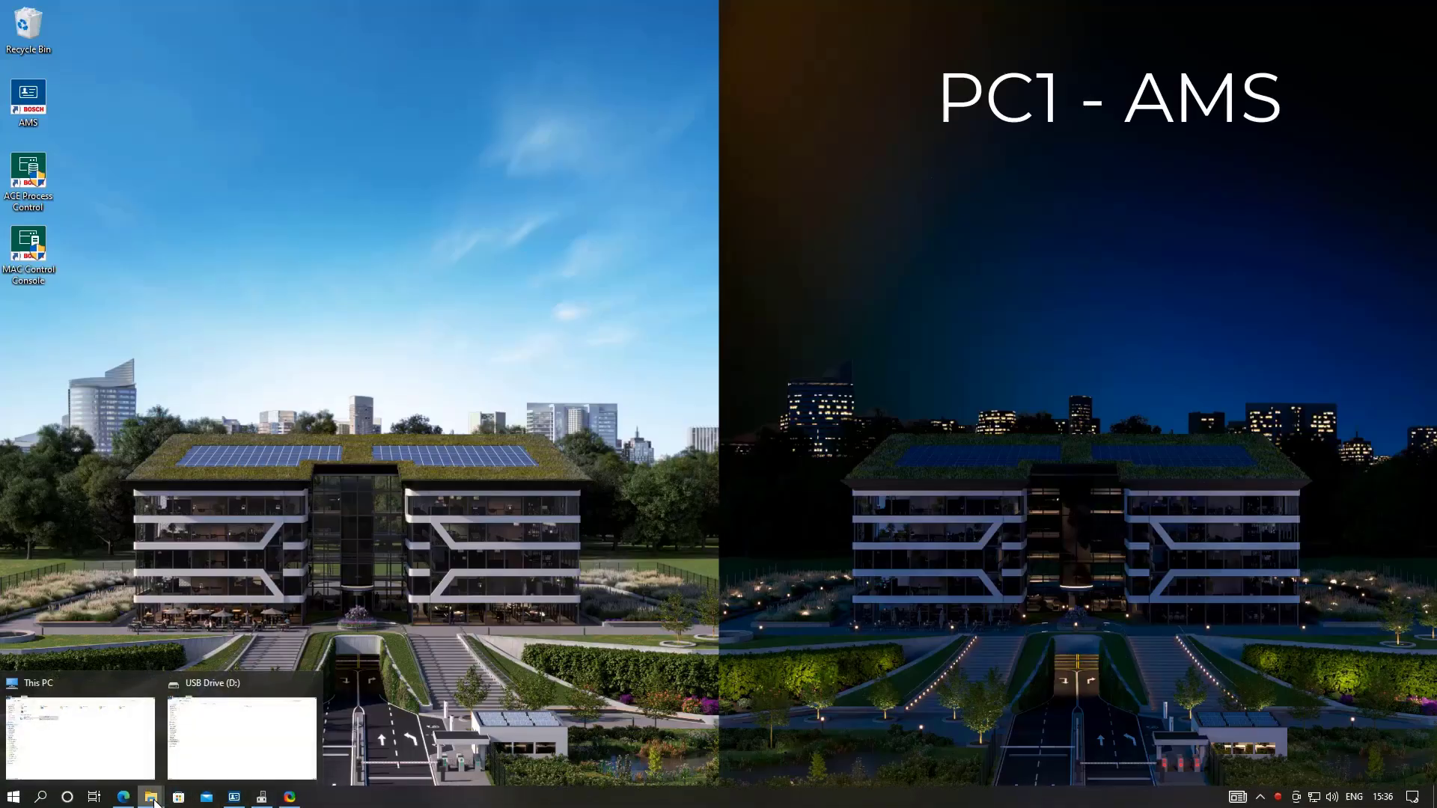
click(30, 718)
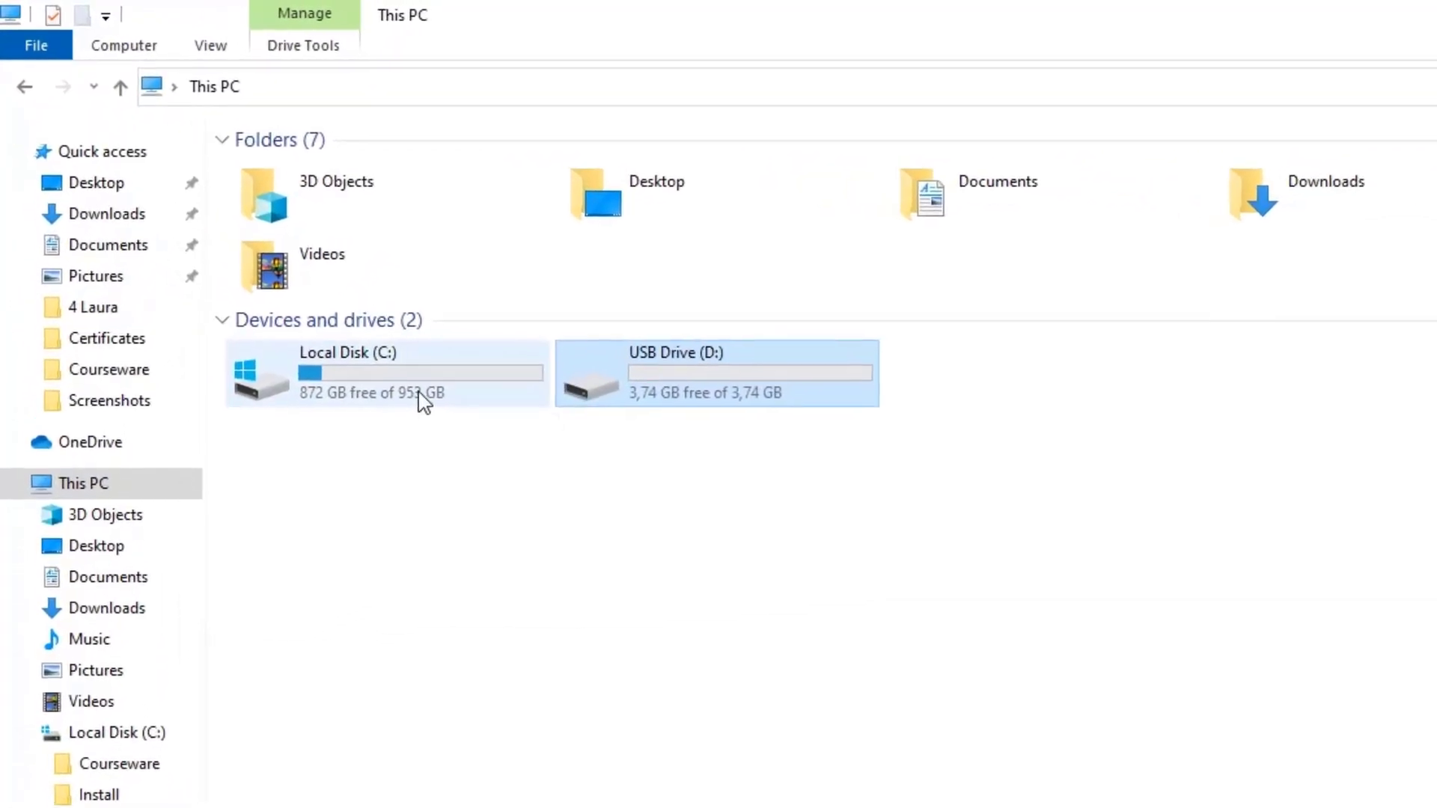
double_click(422, 400)
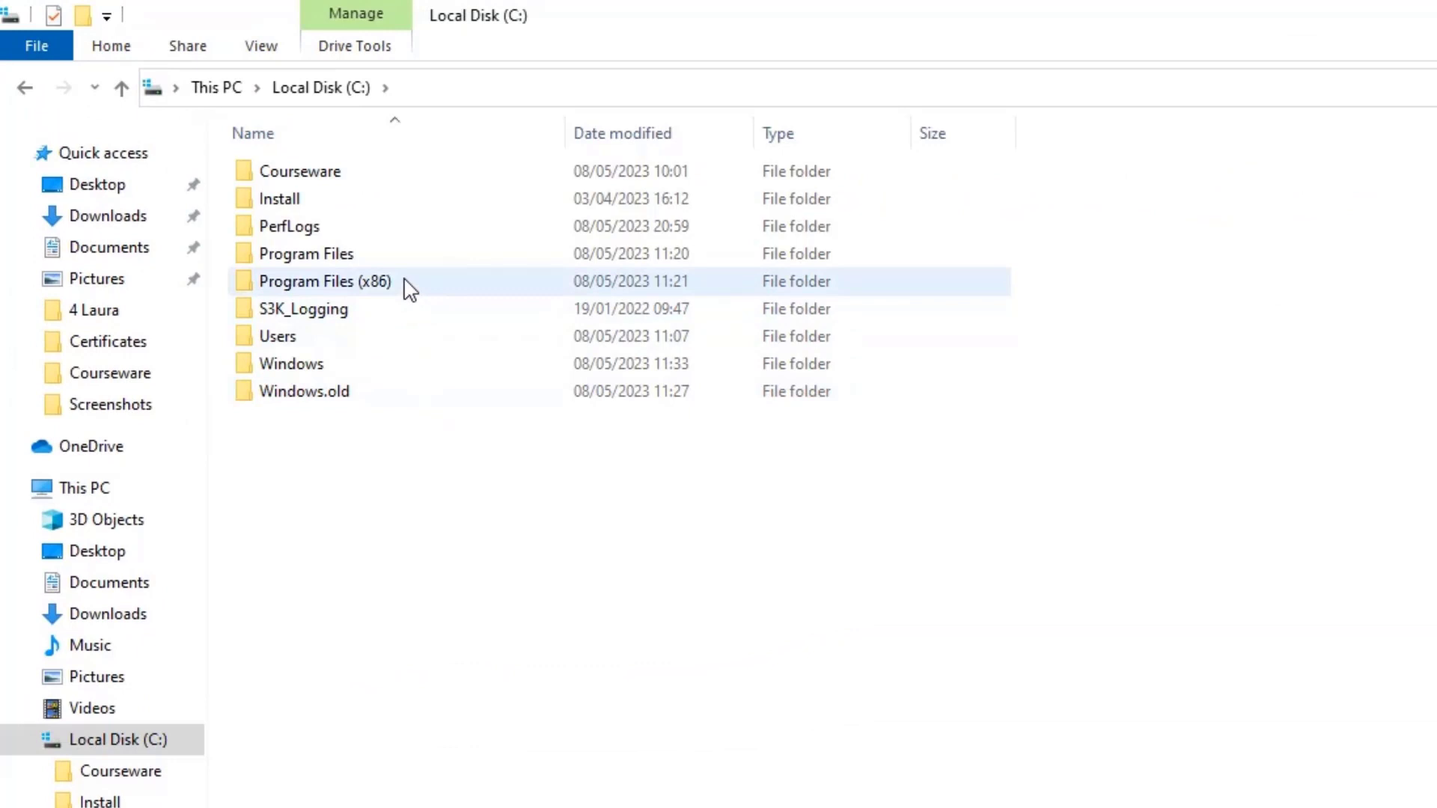
double_click(410, 288)
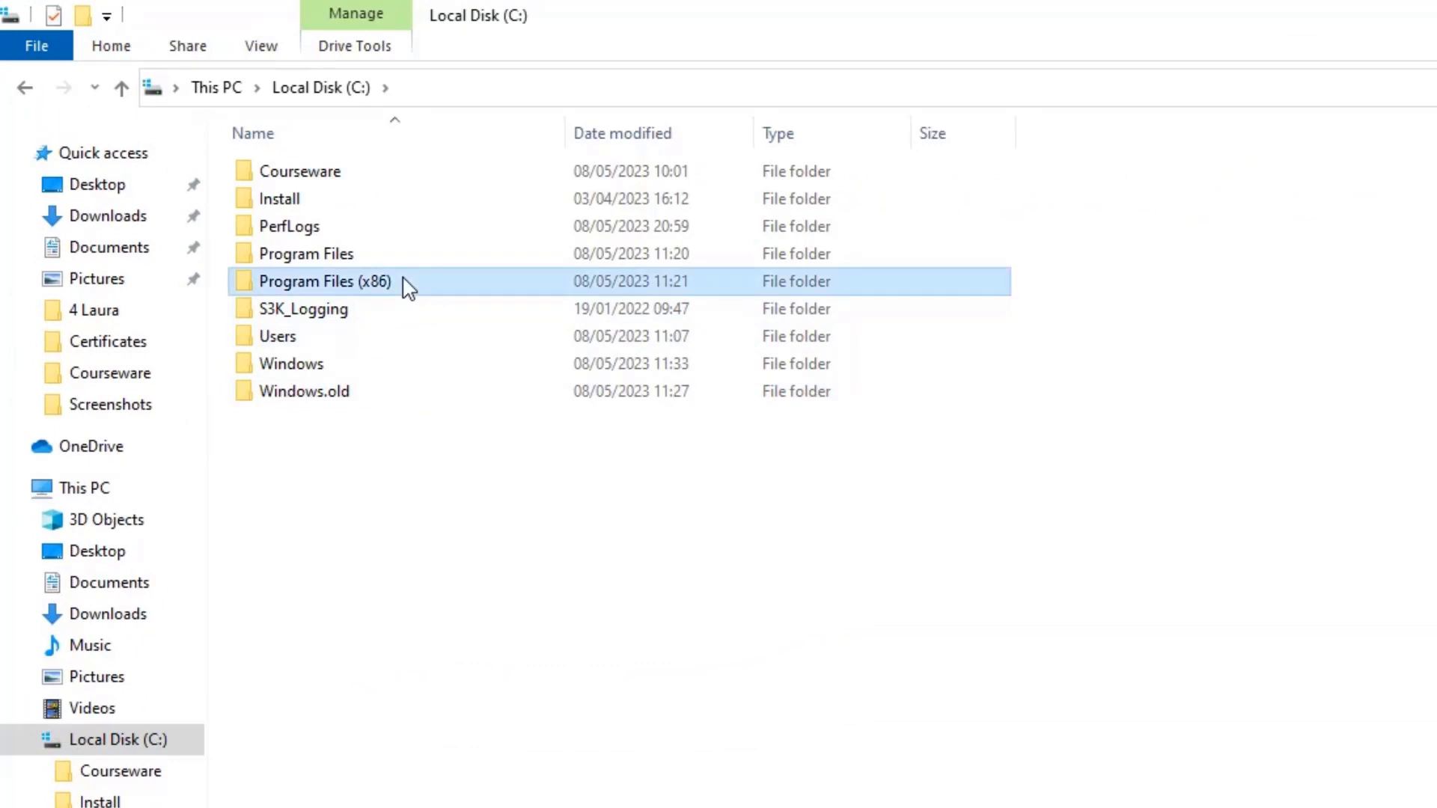
double_click(387, 179)
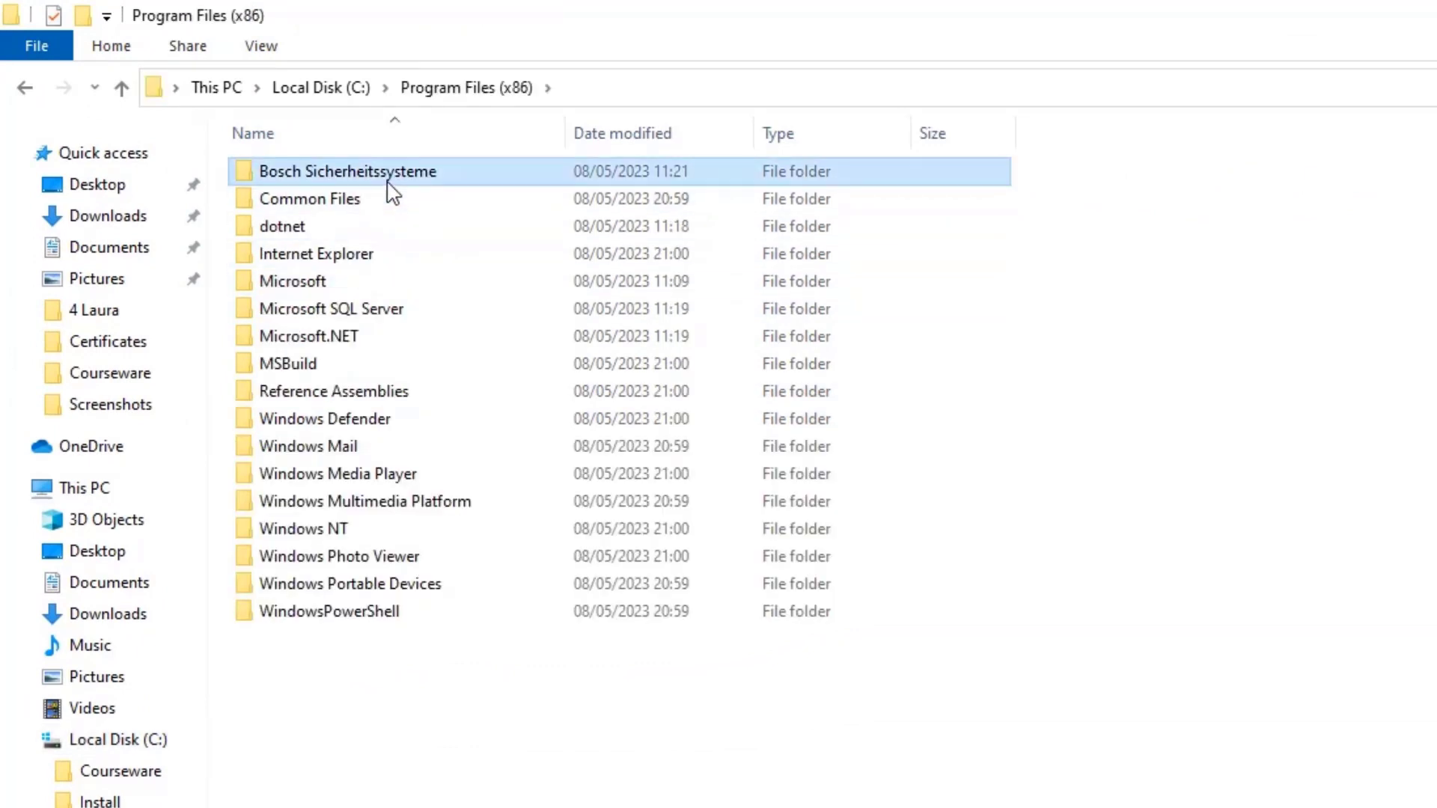
double_click(388, 182)
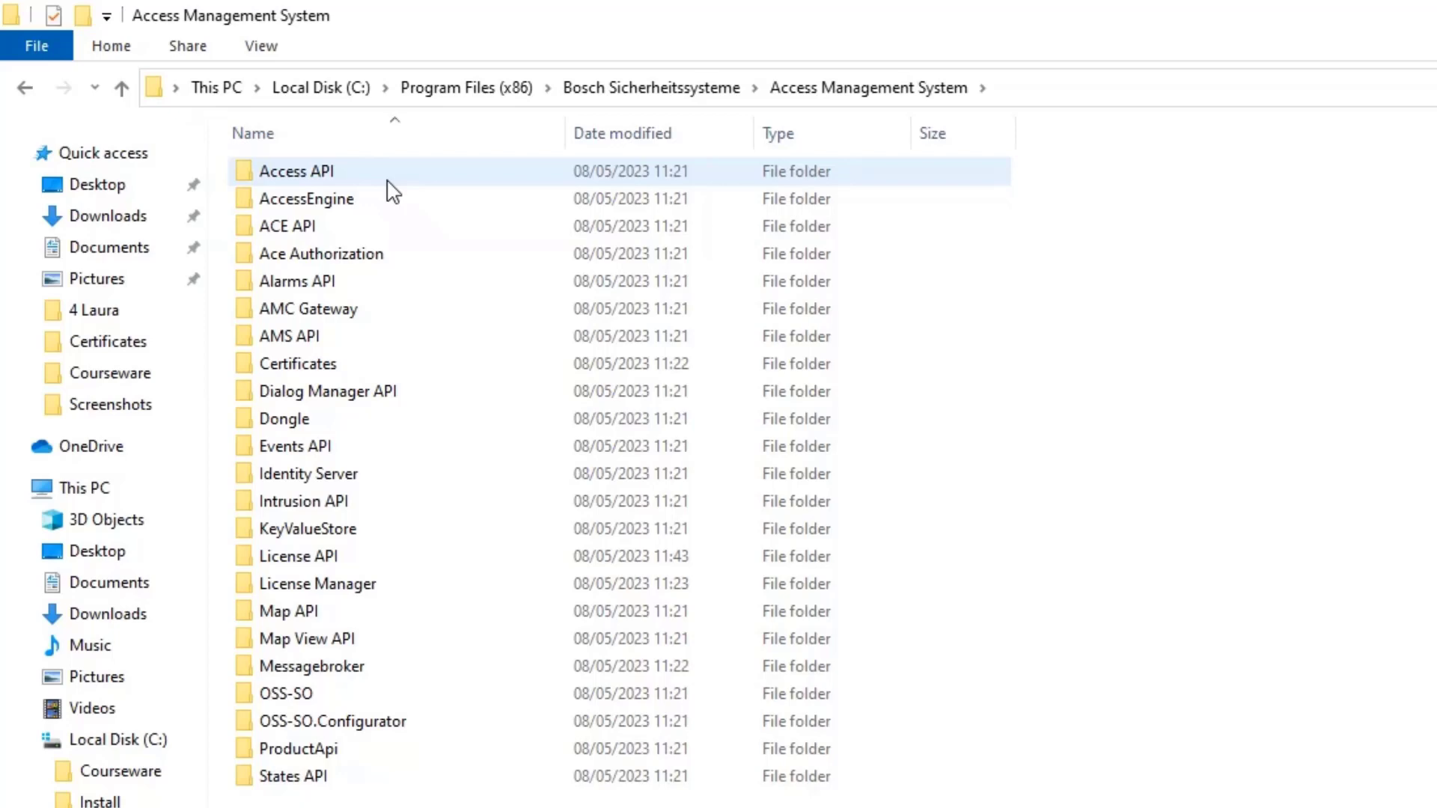
double_click(330, 367)
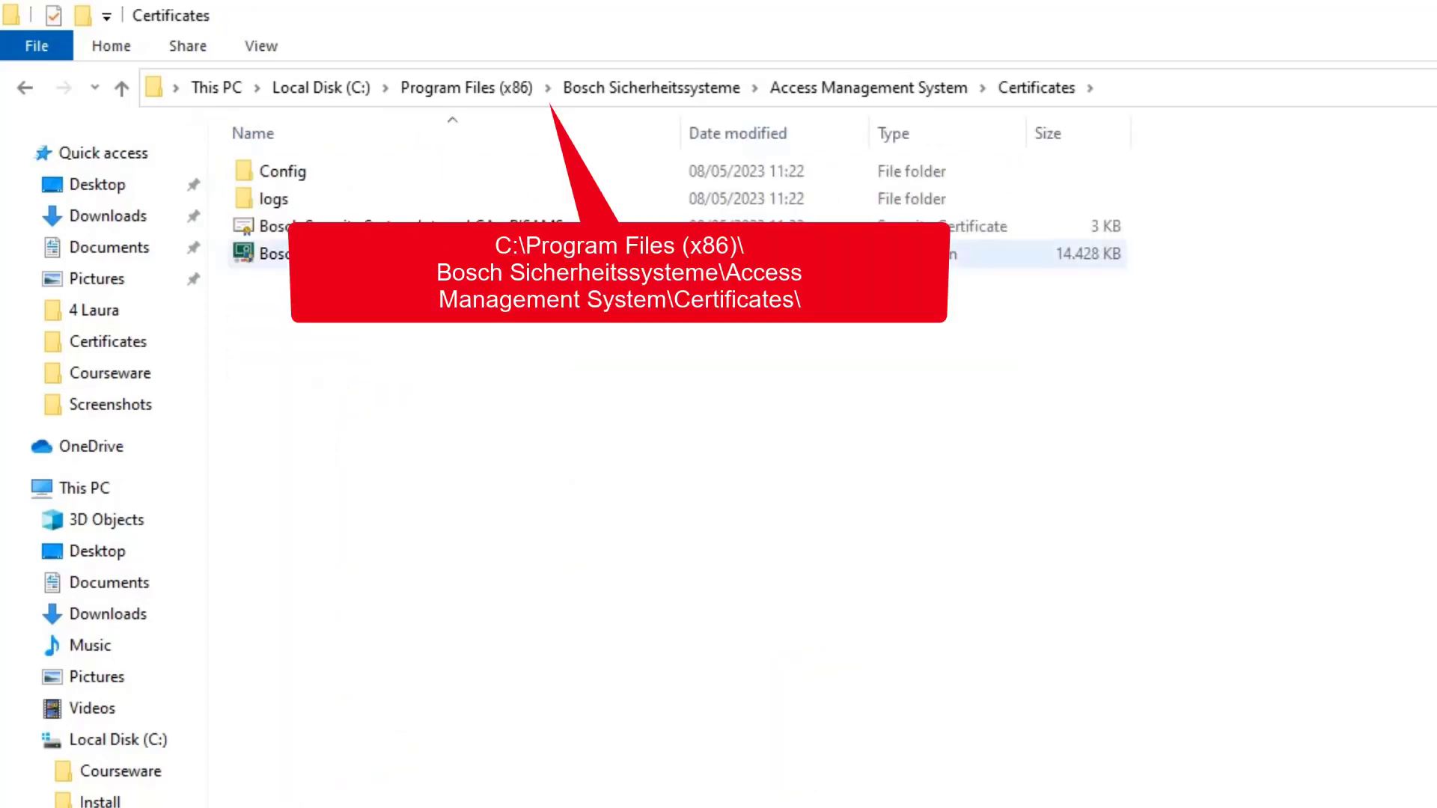
Copy the Bosch Security System Internal CA - BISAMS certificate from the Certificates folder to USB Drive (D:).
right_click(435, 219)
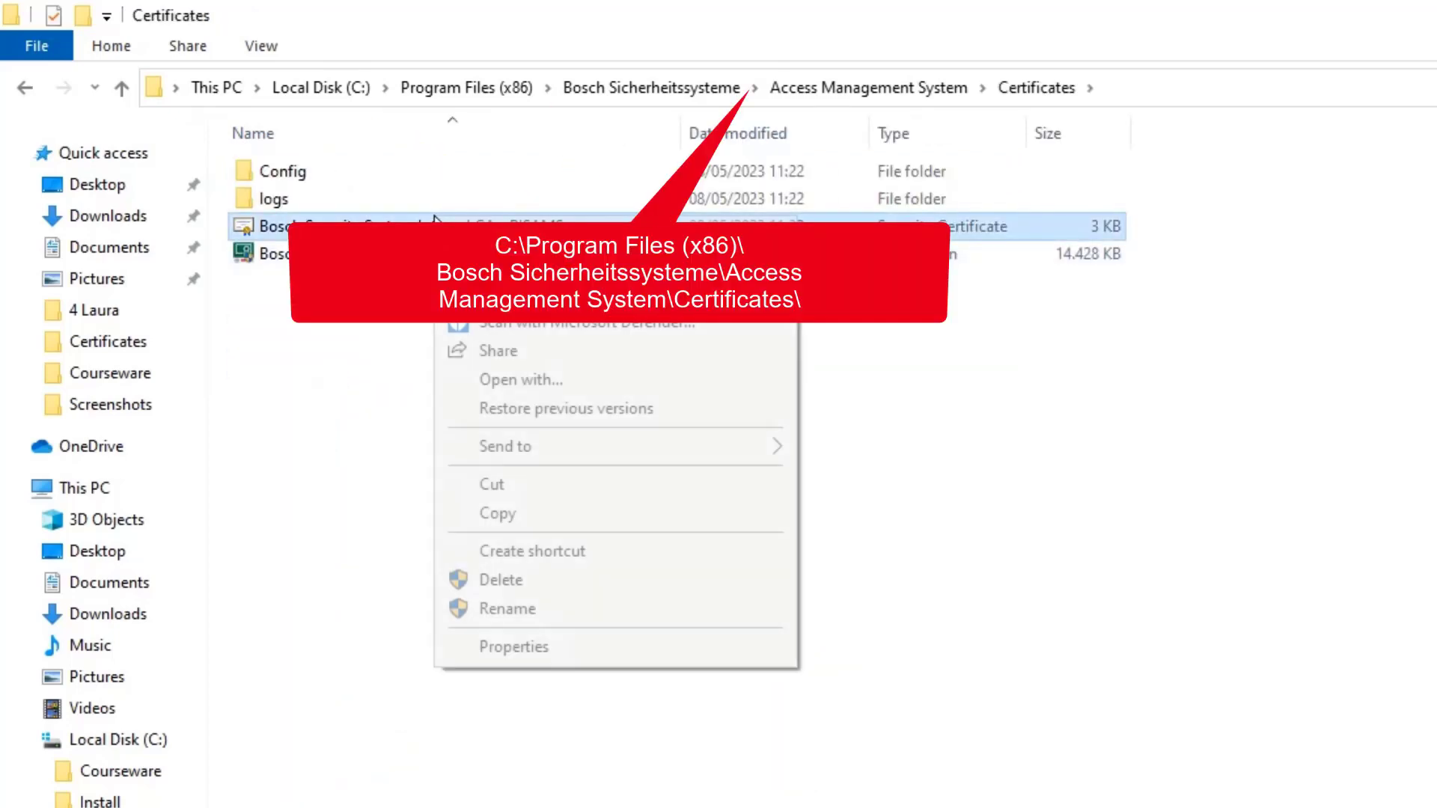
click(567, 515)
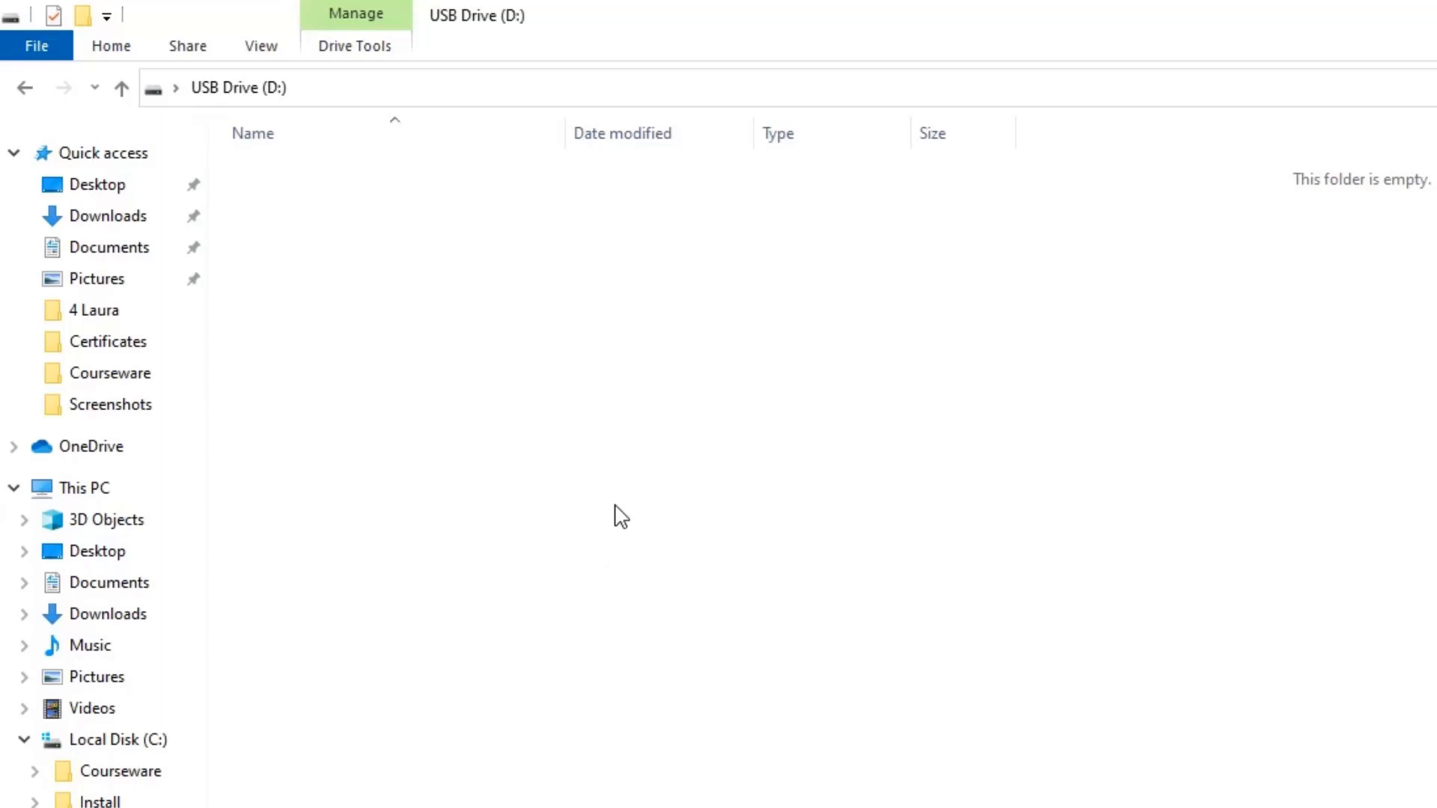
right_click(615, 515)
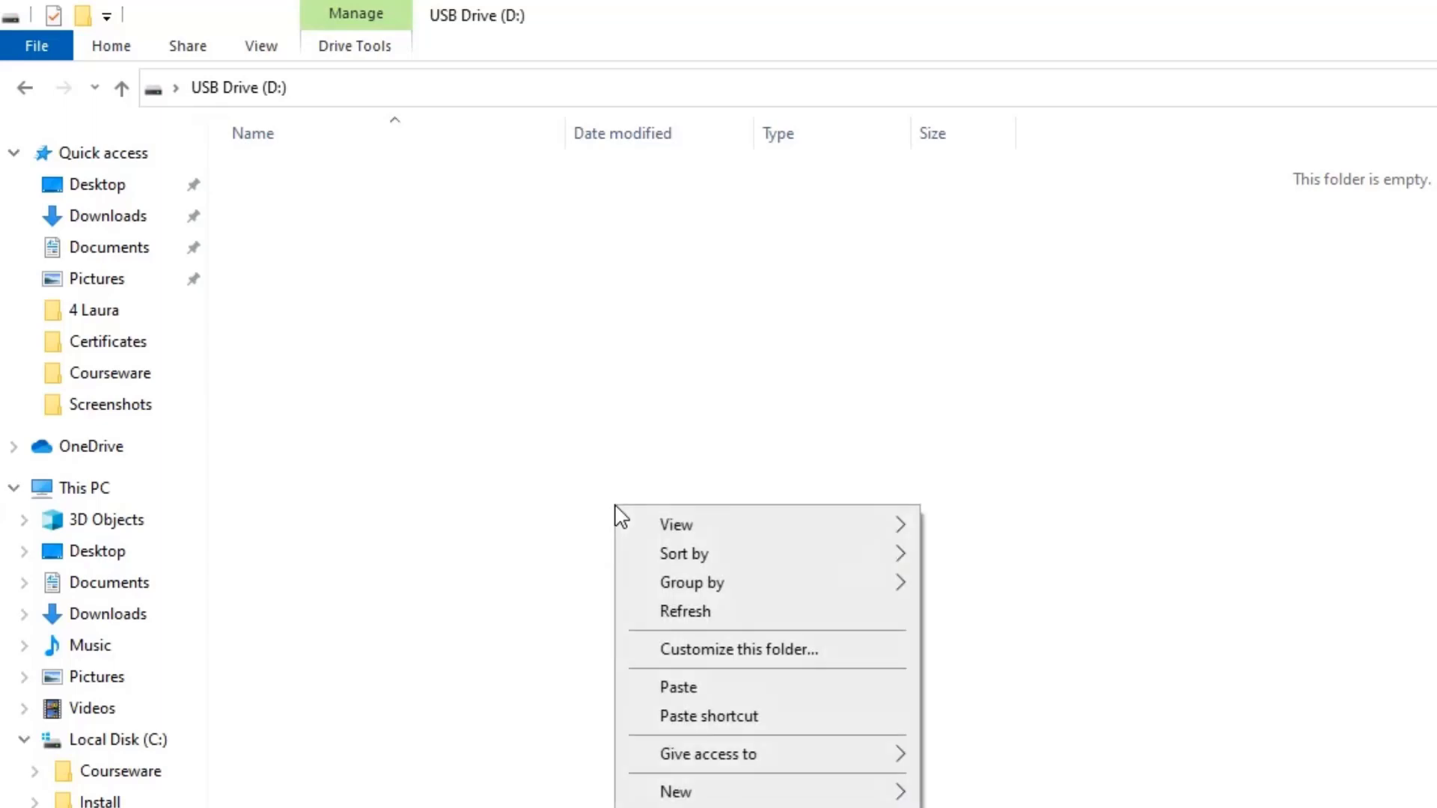
click(731, 687)
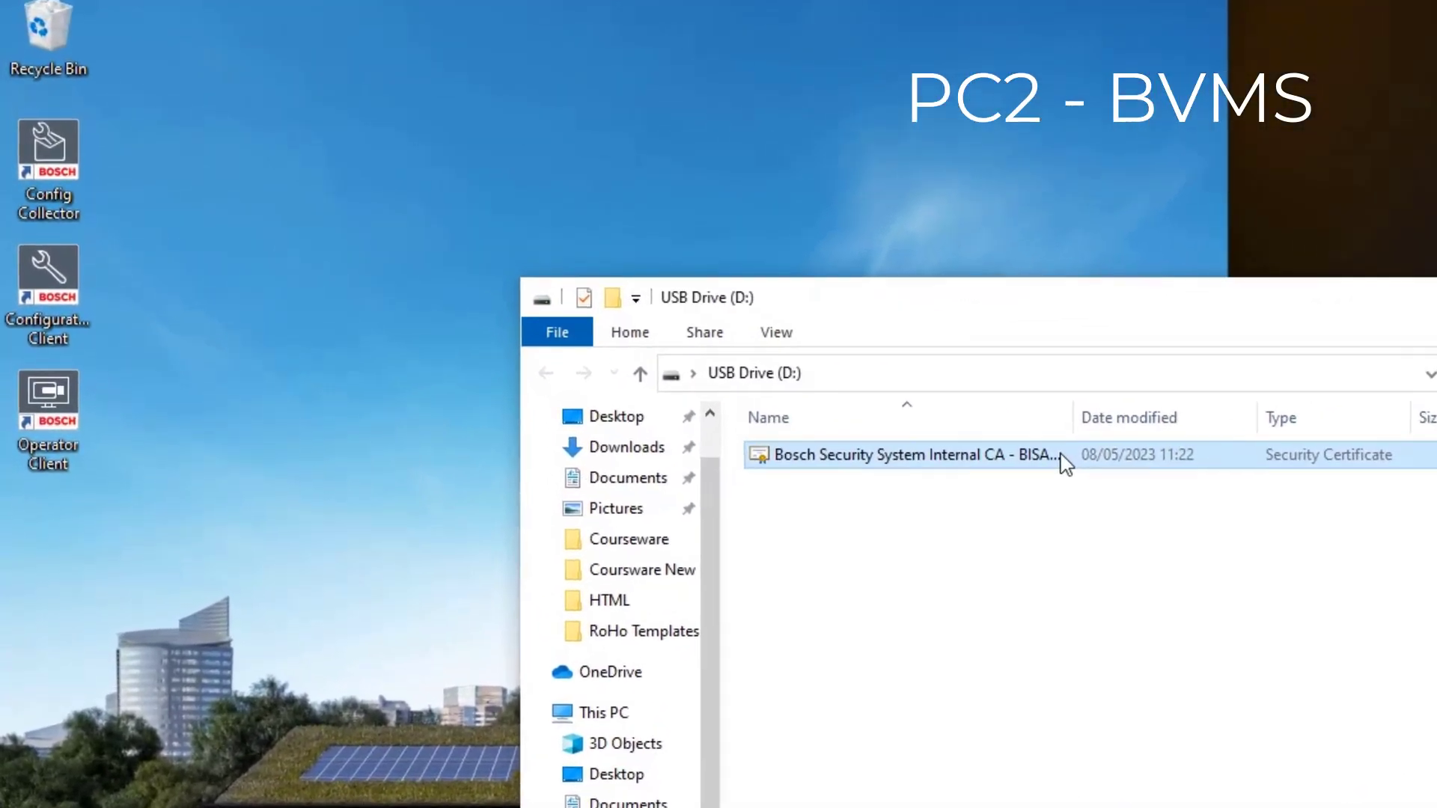
On PC2, start installing the Bosch Security System Internal CA - BISAMS certificate from the USB drive, with Local Machine as store location.
double_click(815, 358)
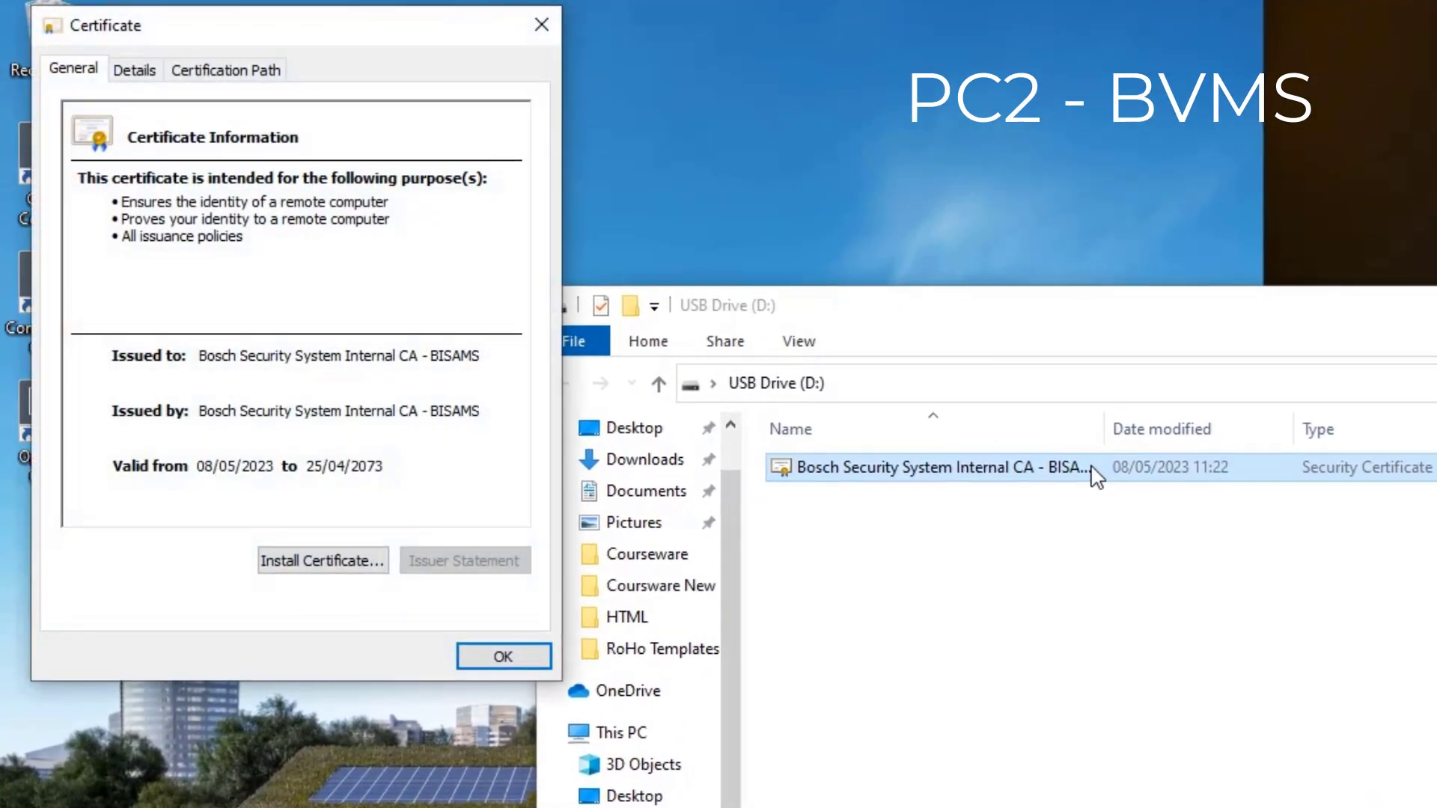
click(376, 571)
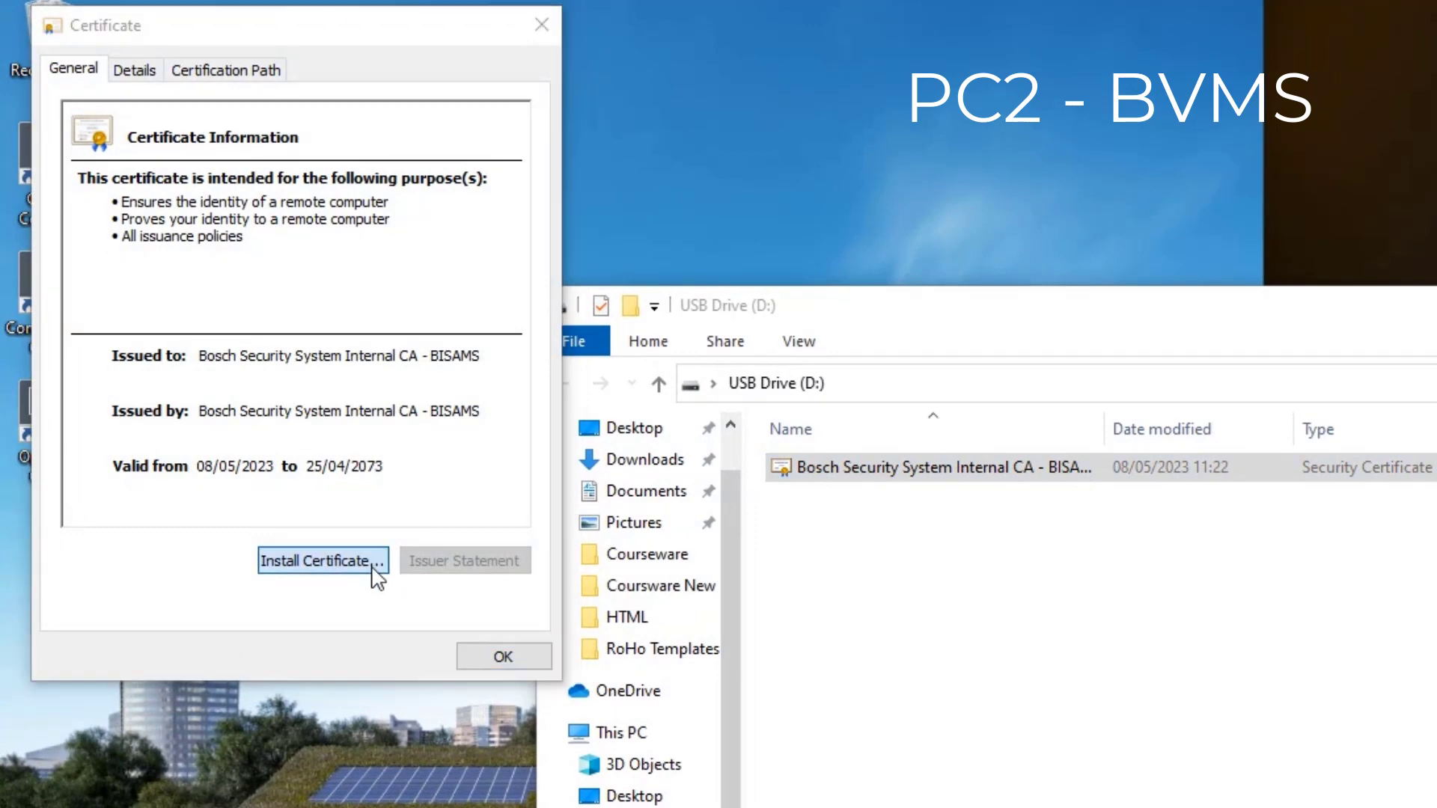
click(178, 441)
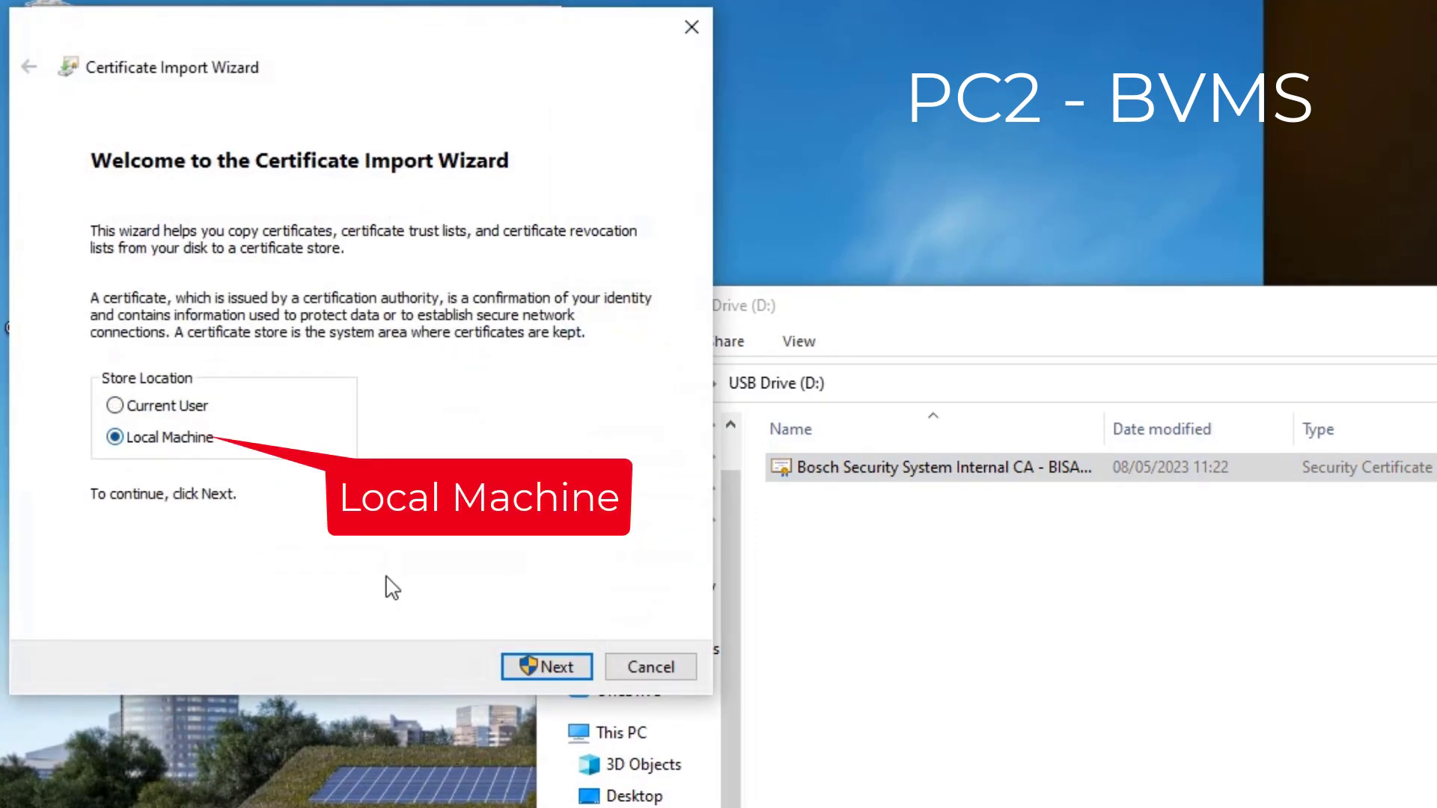
click(538, 664)
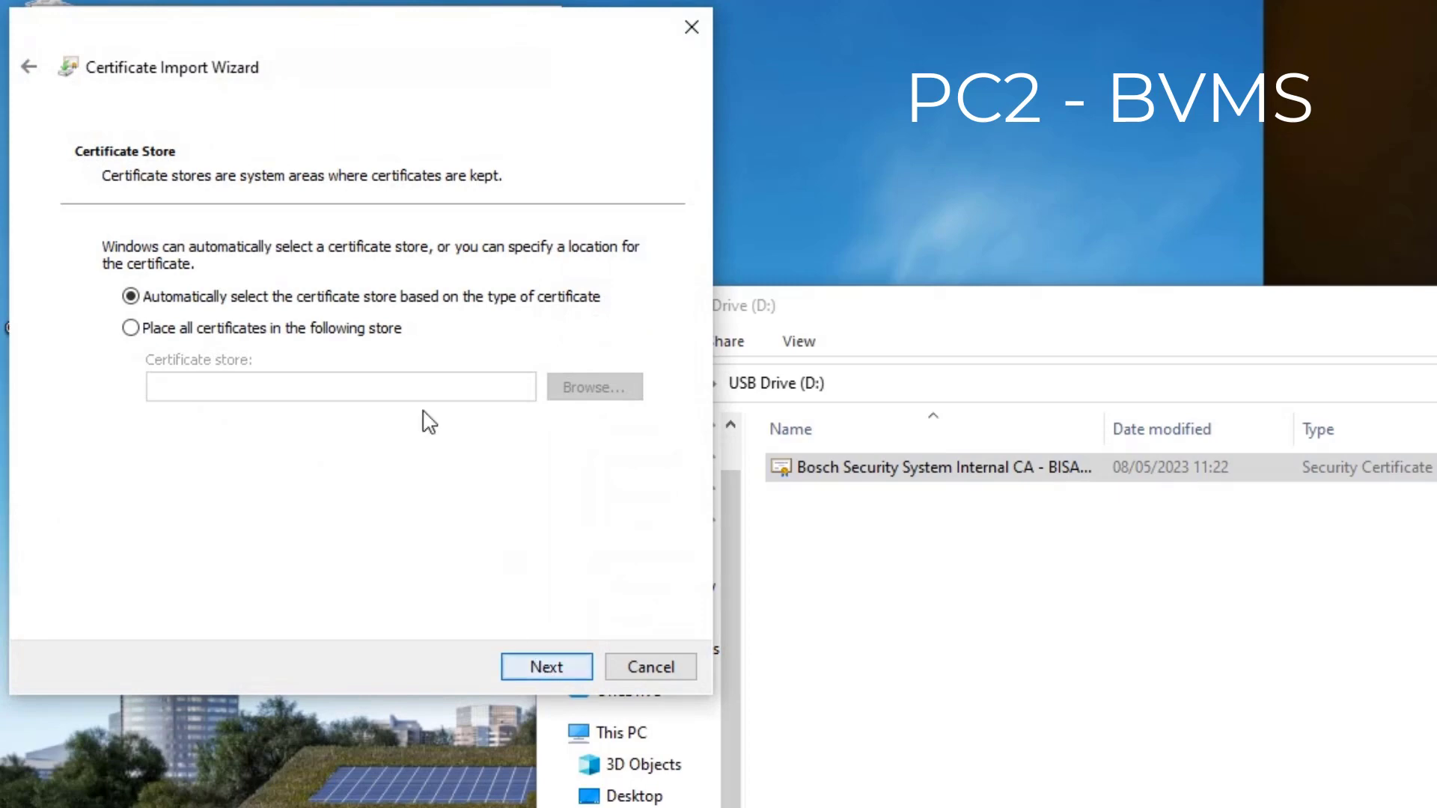
Place the certificate in the Trusted Root Certification Authorities store, finish the import, and close the certificate.
click(274, 335)
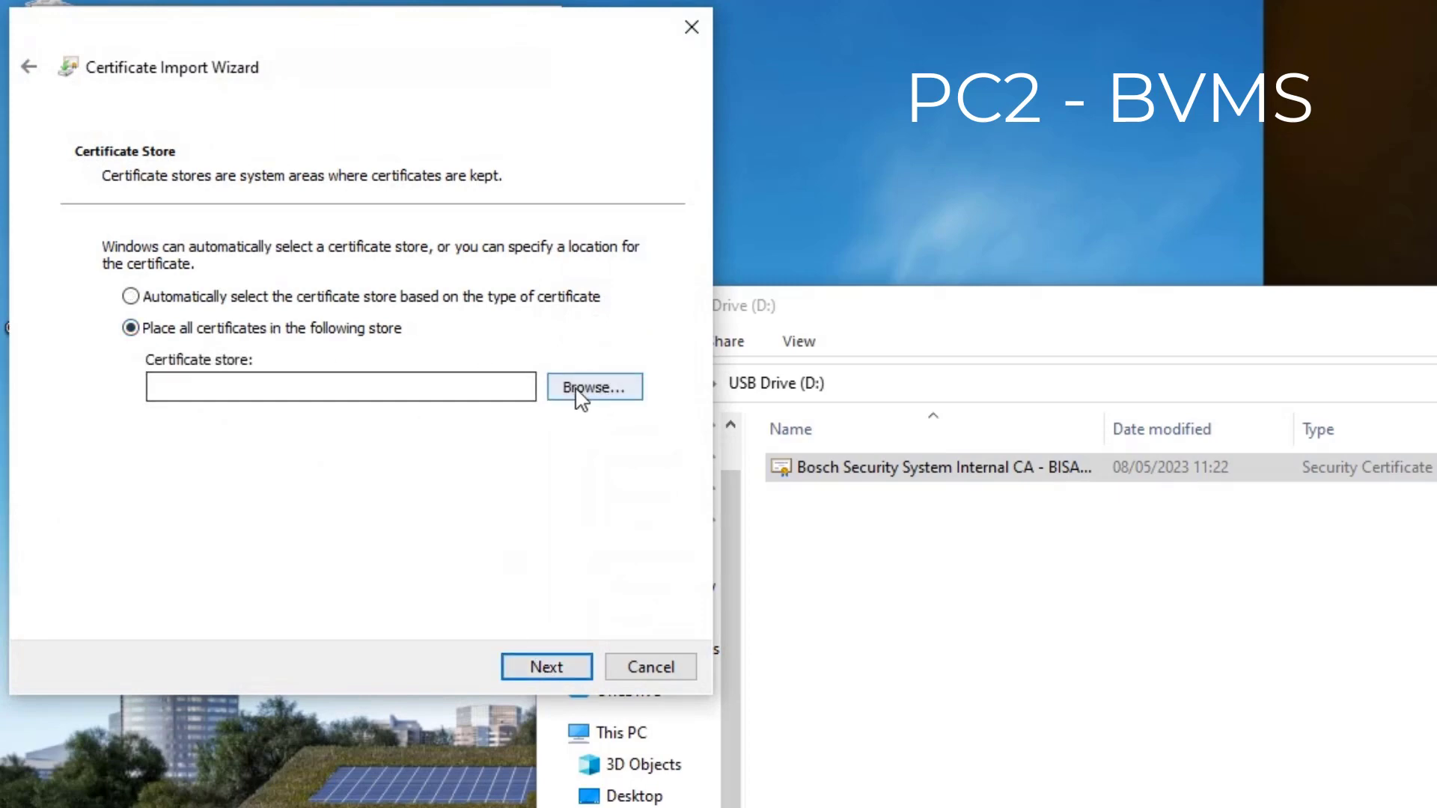
click(580, 395)
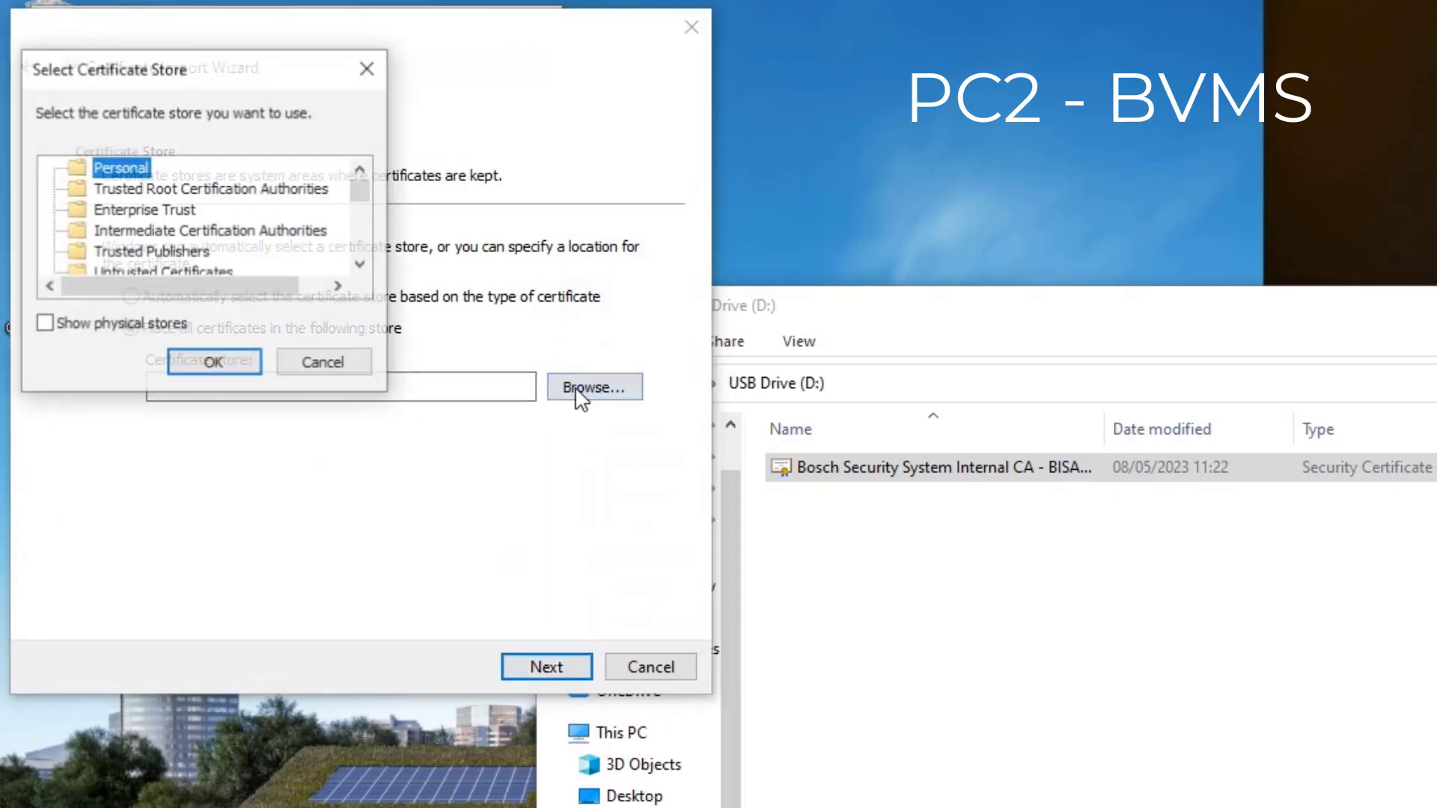
click(209, 192)
click(229, 364)
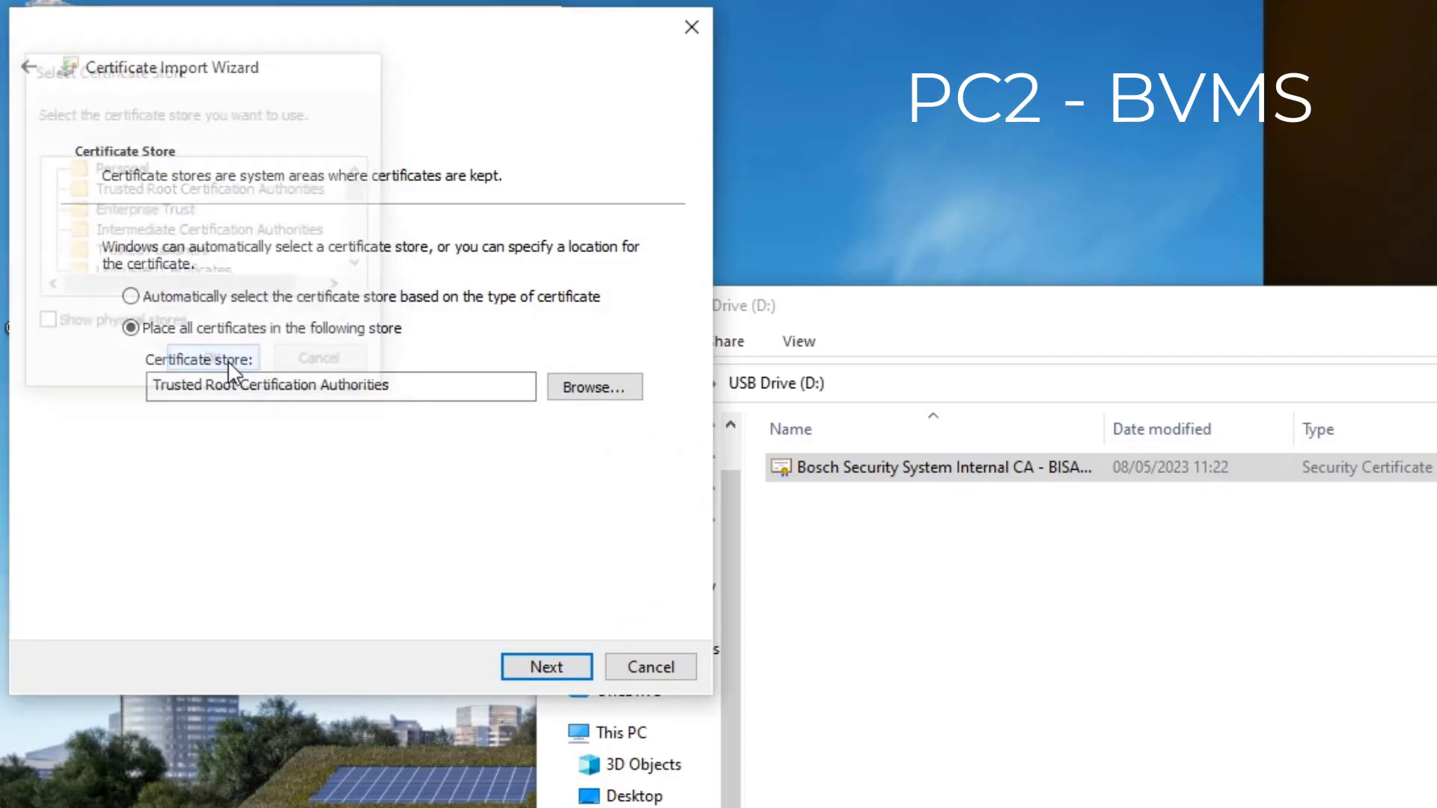
click(552, 668)
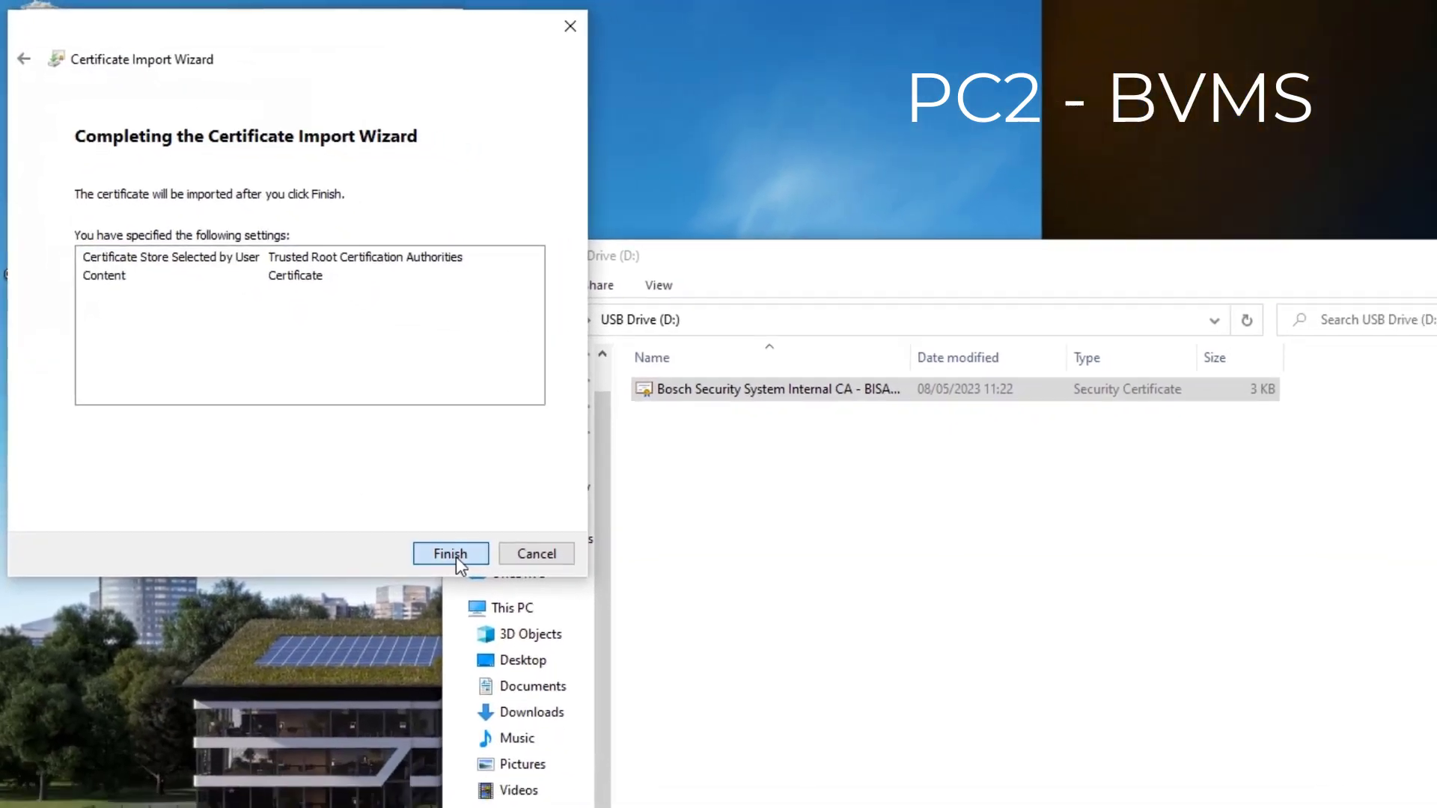
click(454, 554)
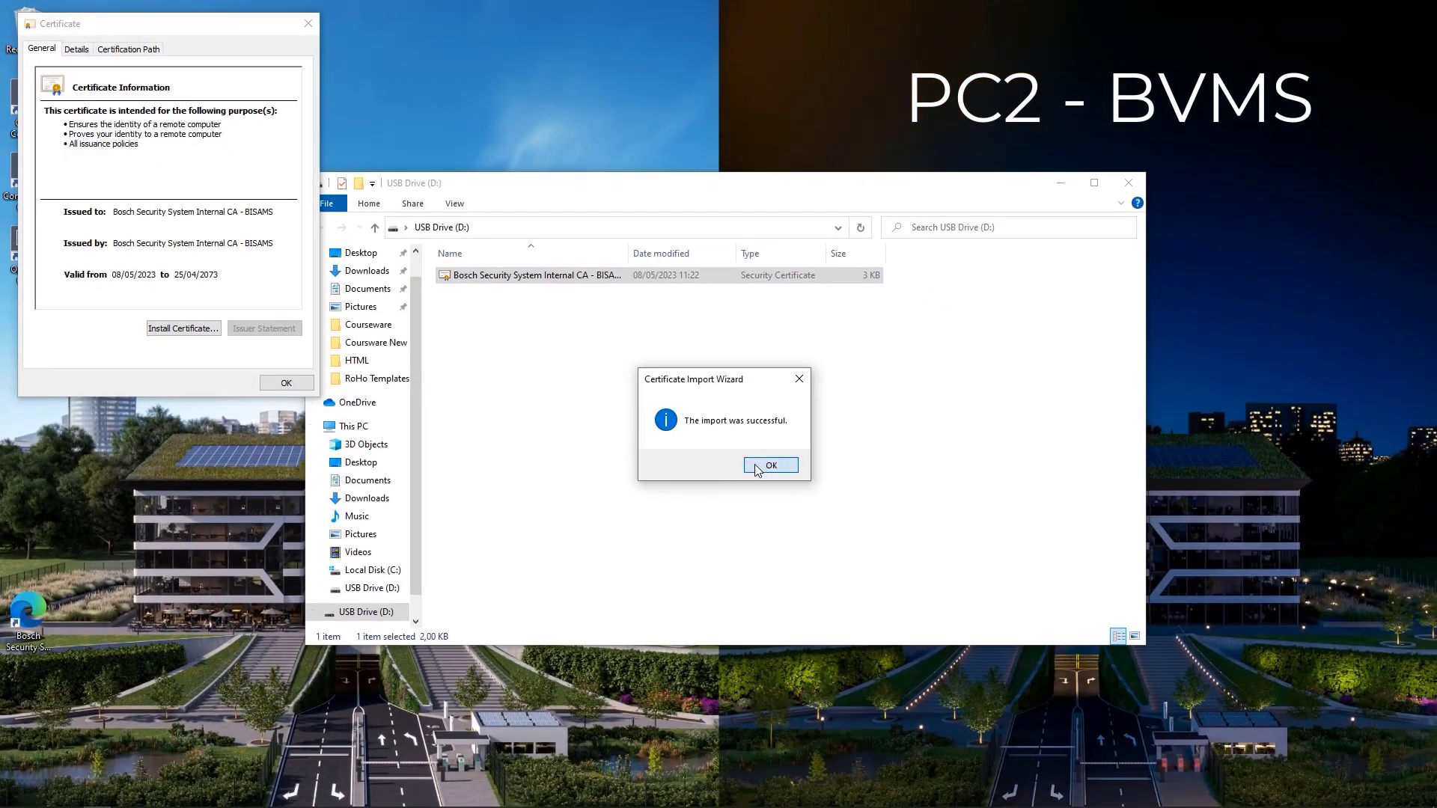
click(755, 467)
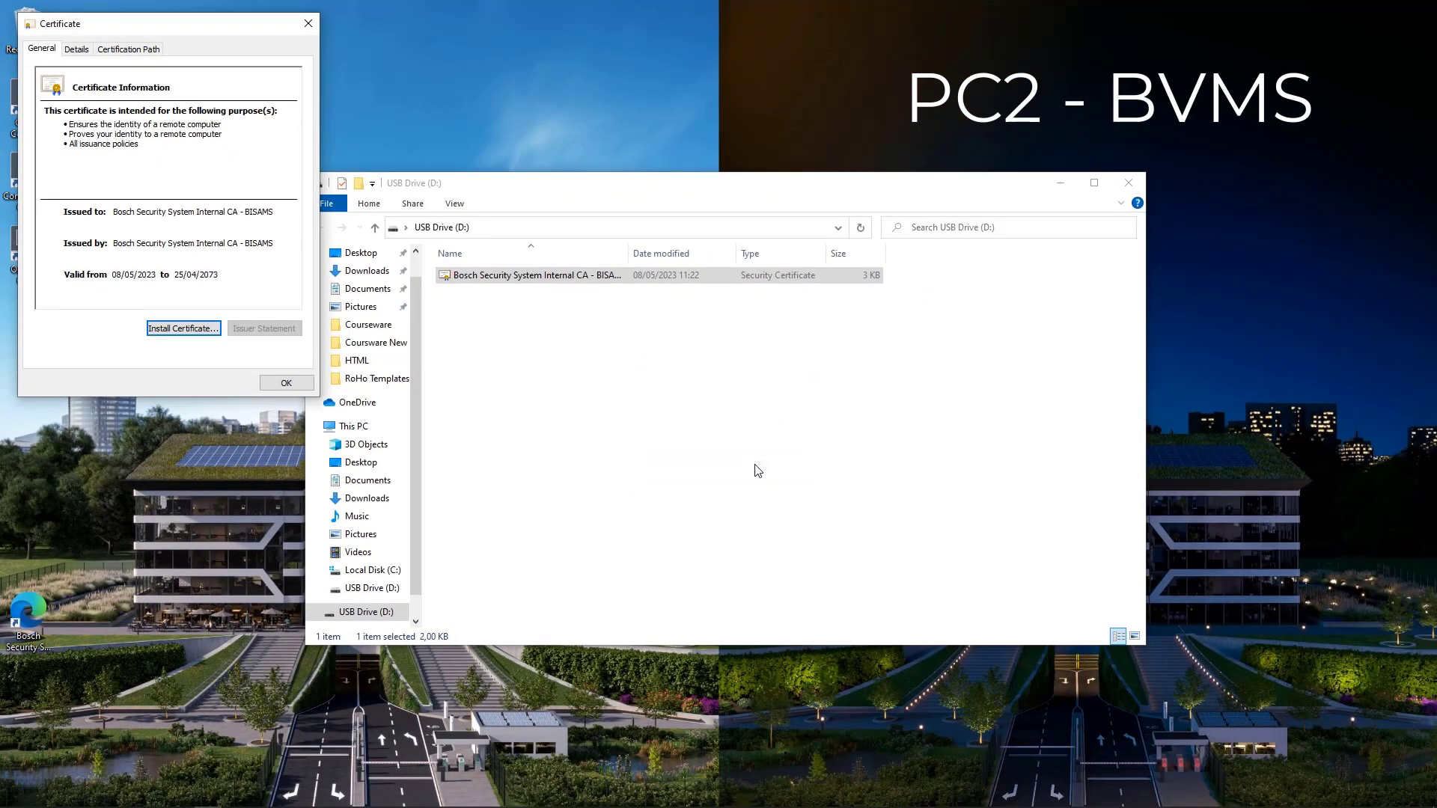
click(303, 380)
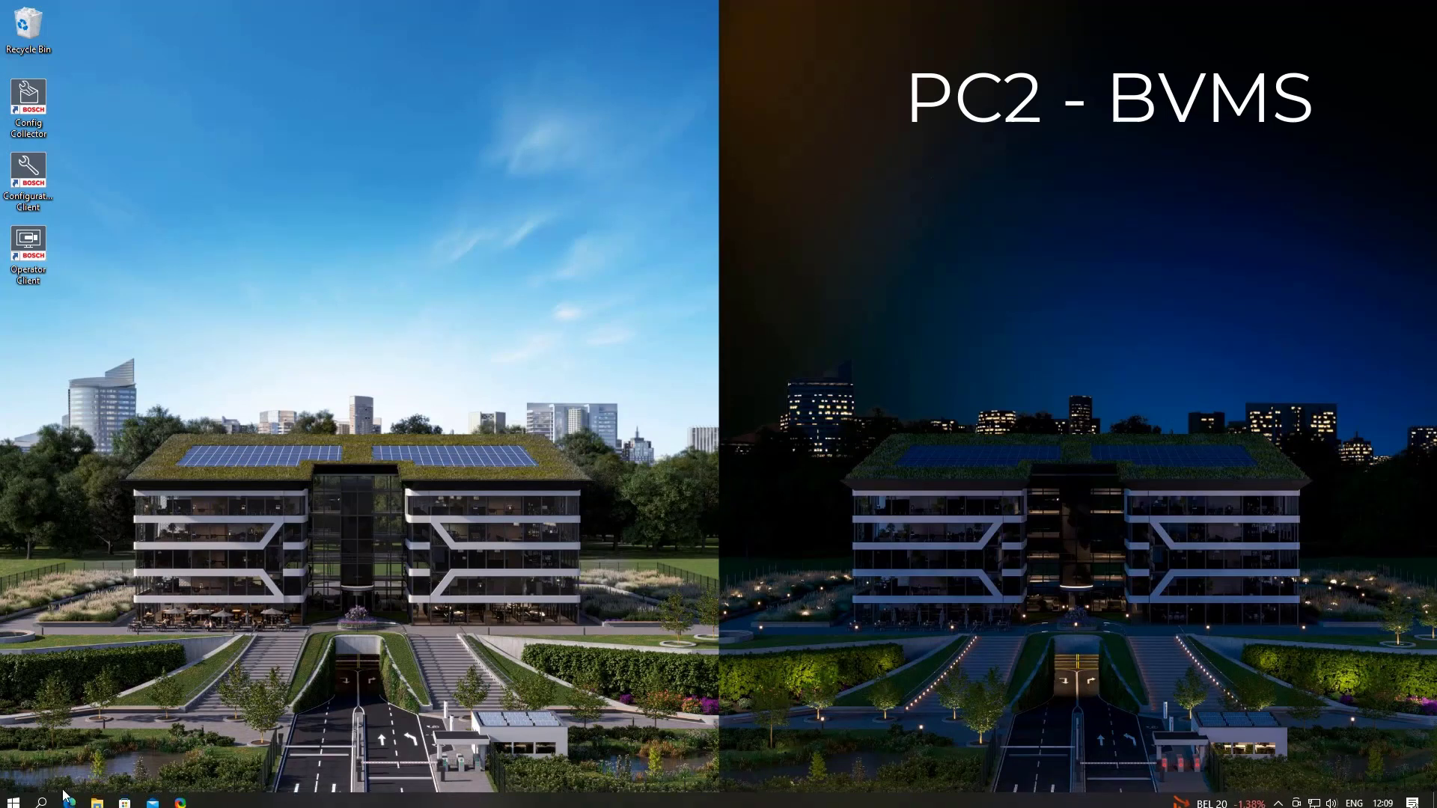
Open Command Prompt on PC2 and test the connection to the AMS computer with ping PC1.
click(17, 800)
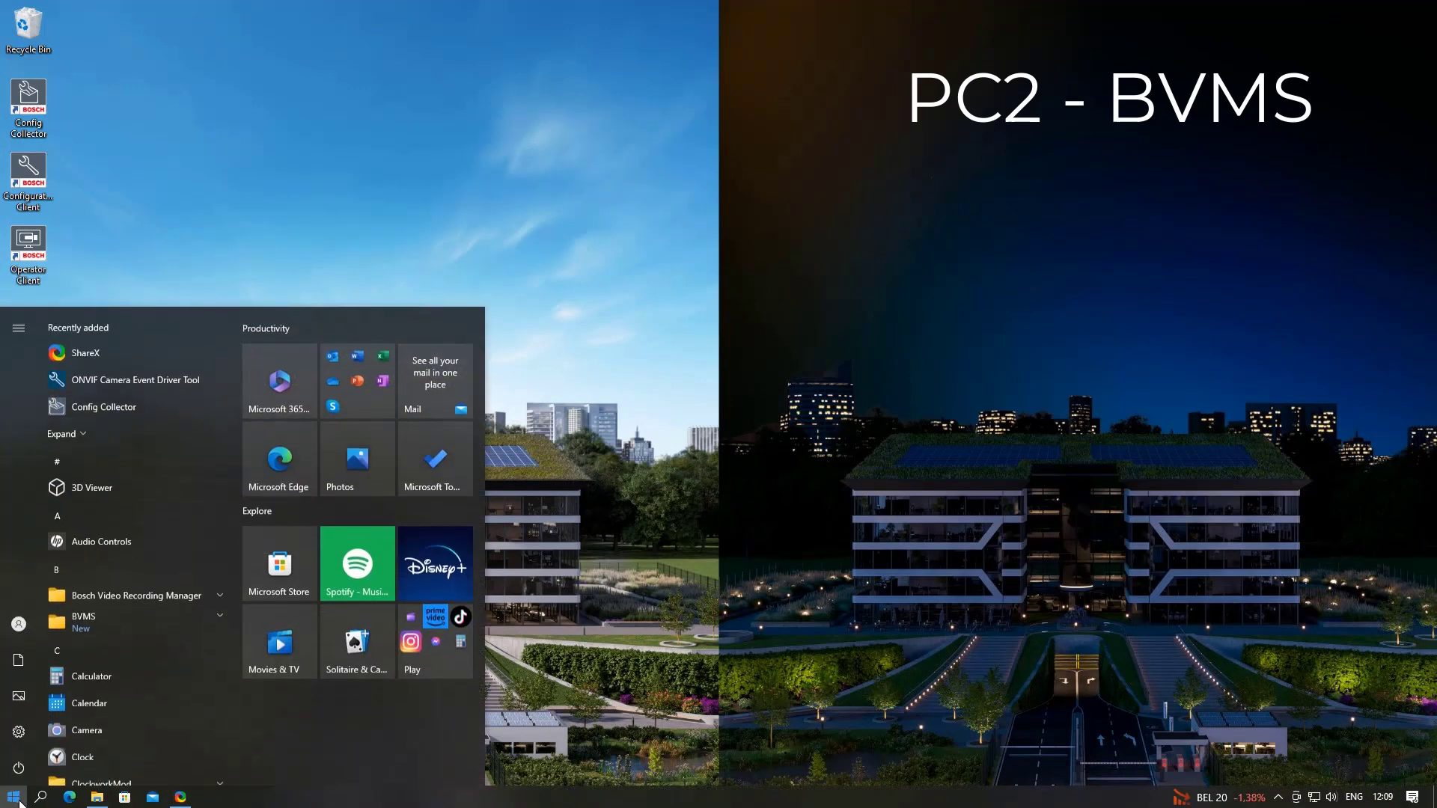
text(cmd)
key(Return)
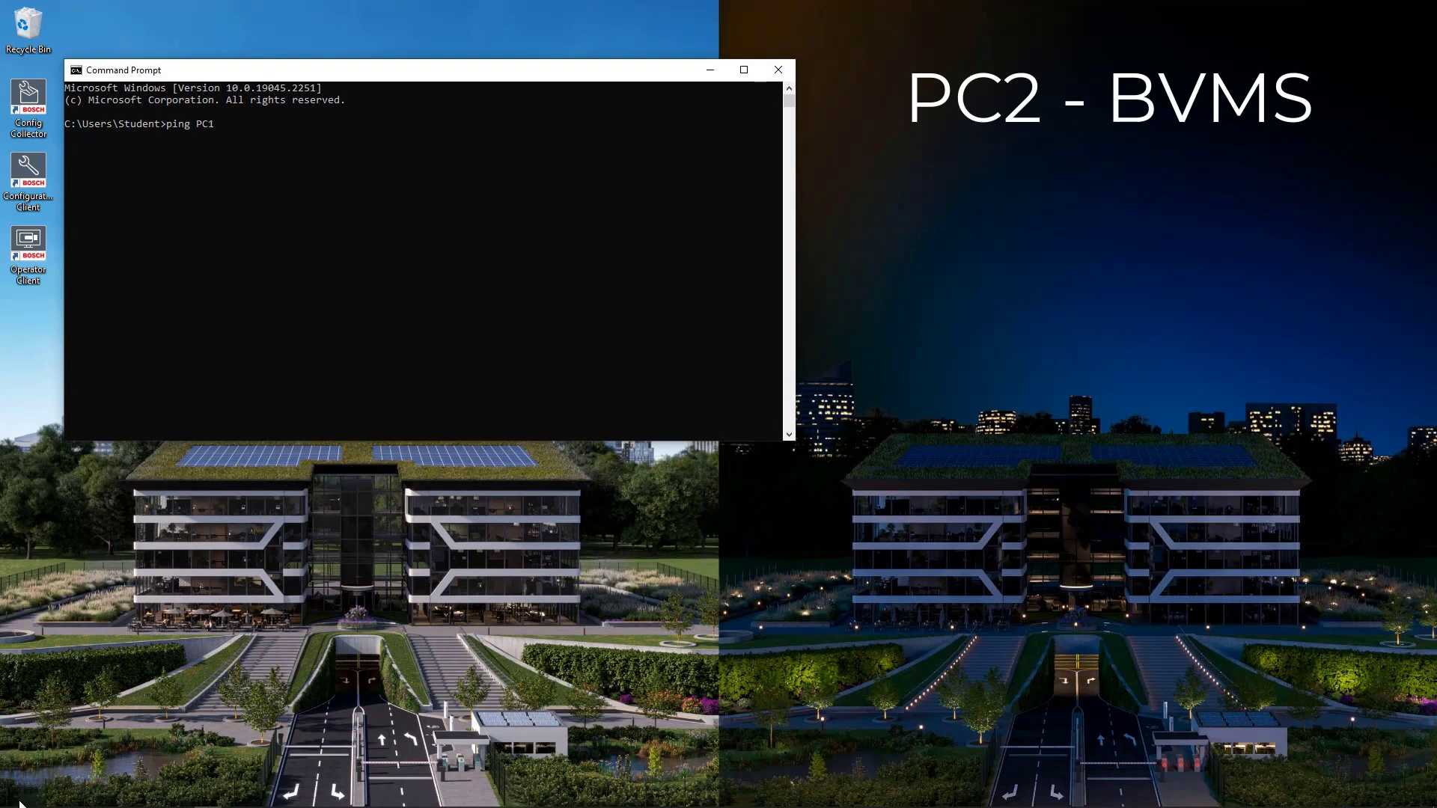
key(Return)
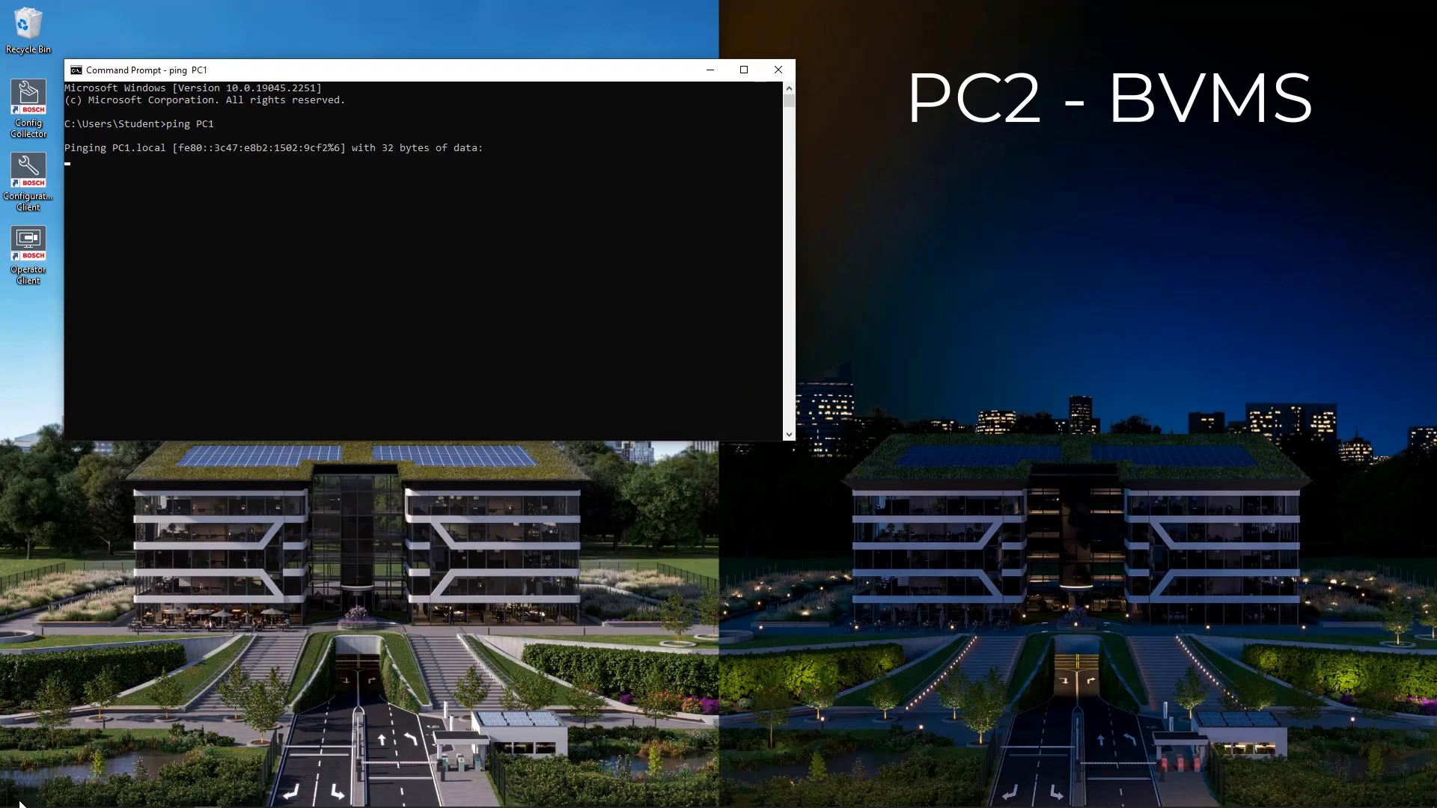
Open Notepad on PC2 with administrator rights.
click(13, 799)
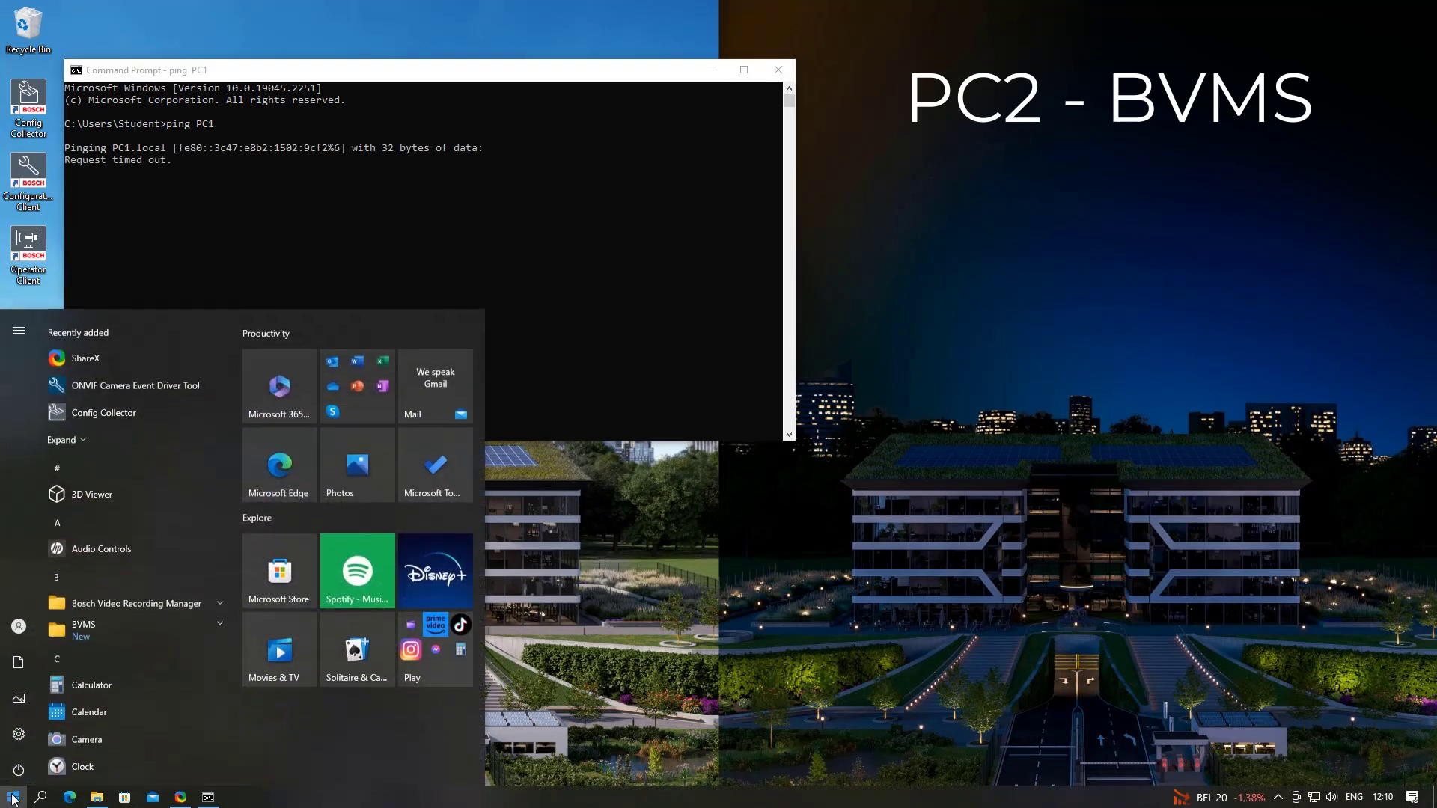
text(notep)
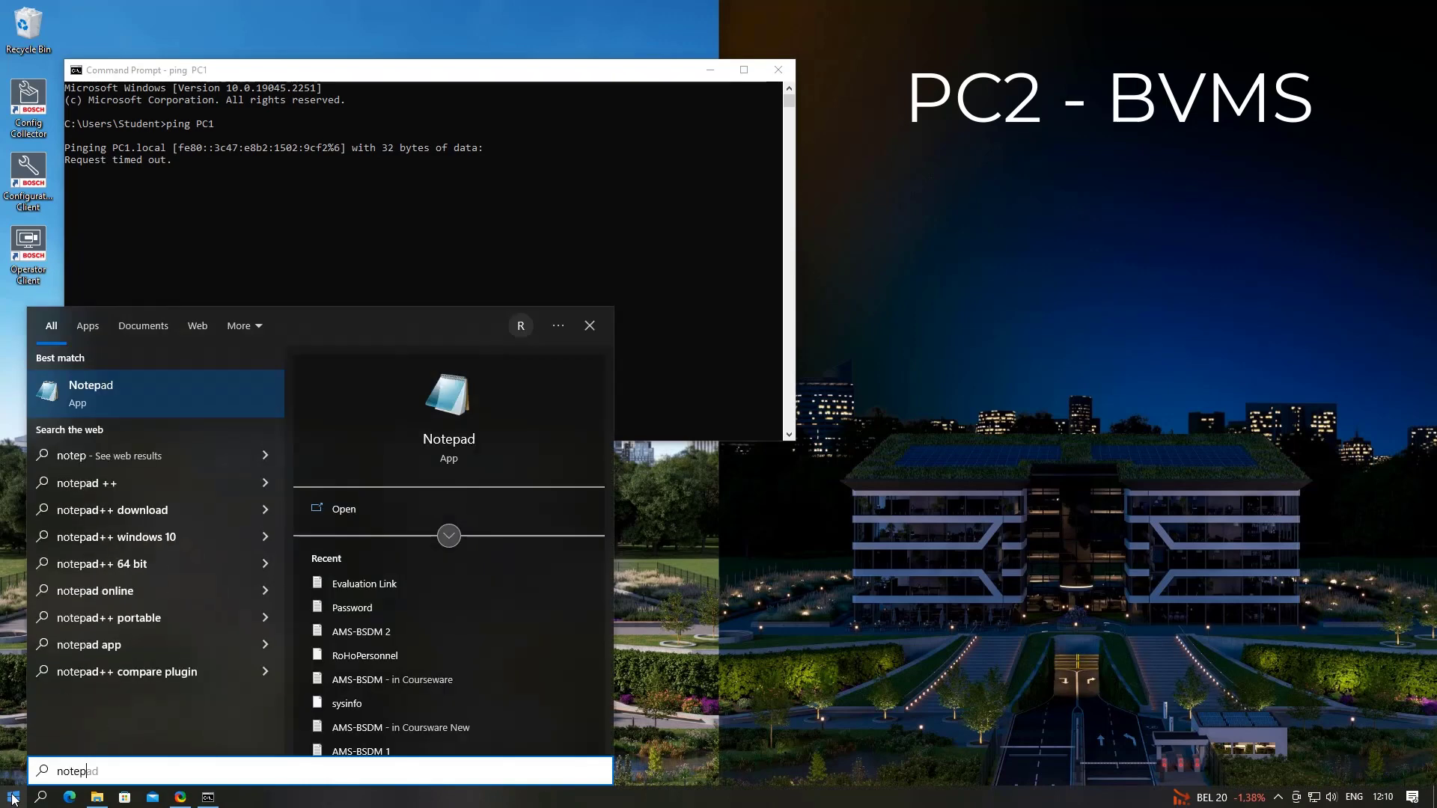
text(ad)
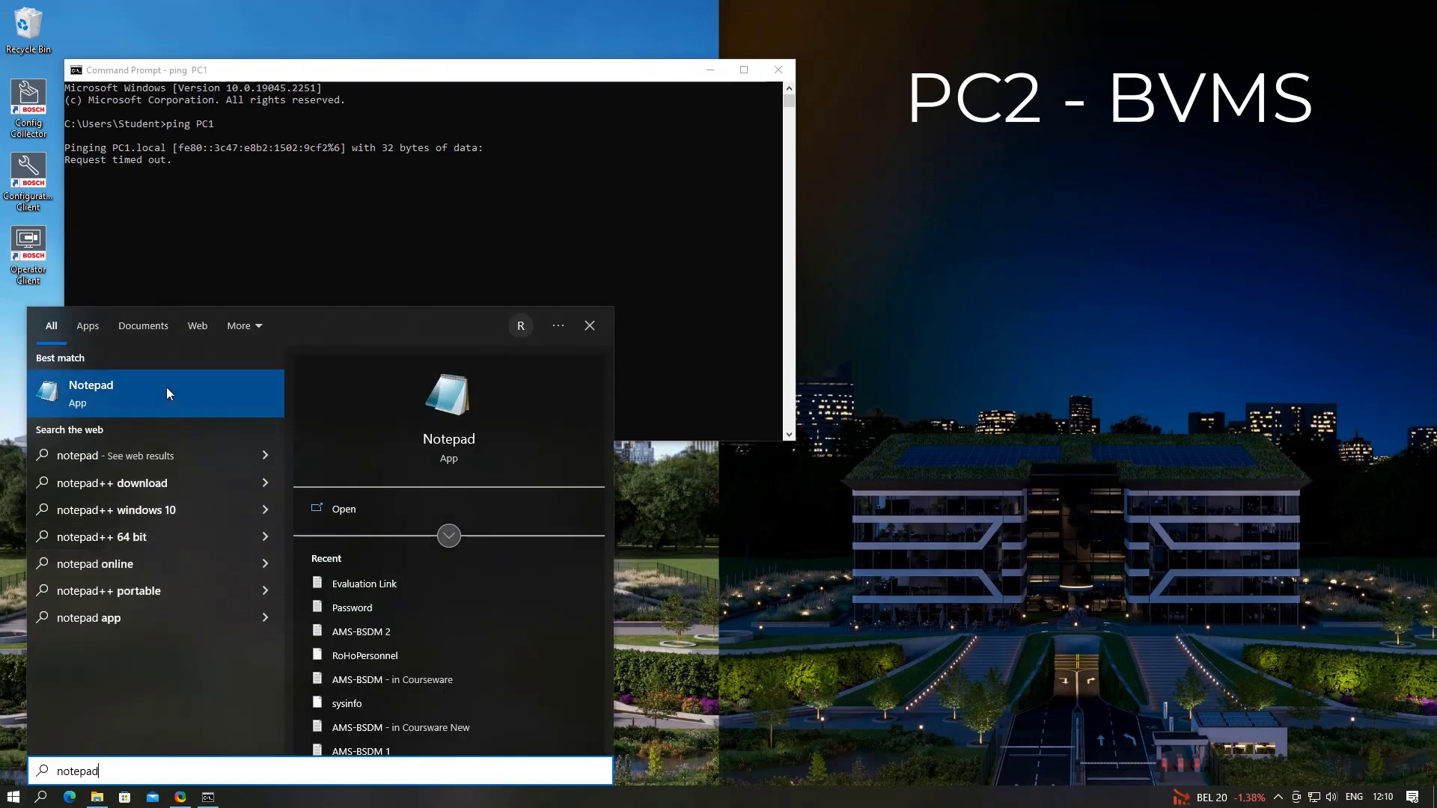
right_click(169, 408)
click(187, 418)
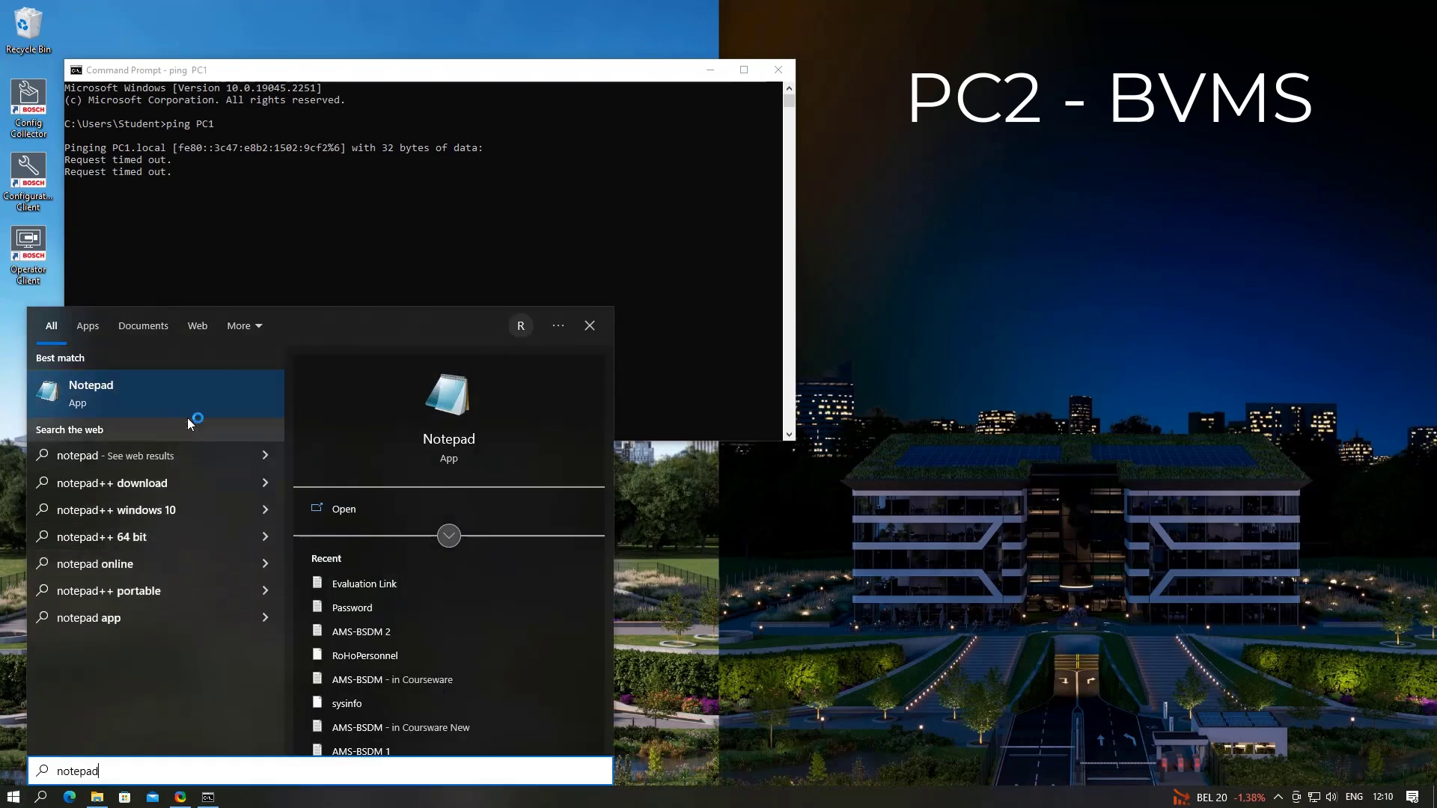
In Notepad, start opening a file and browse to the folder C:\Windows\System32\drivers\etc.
click(193, 206)
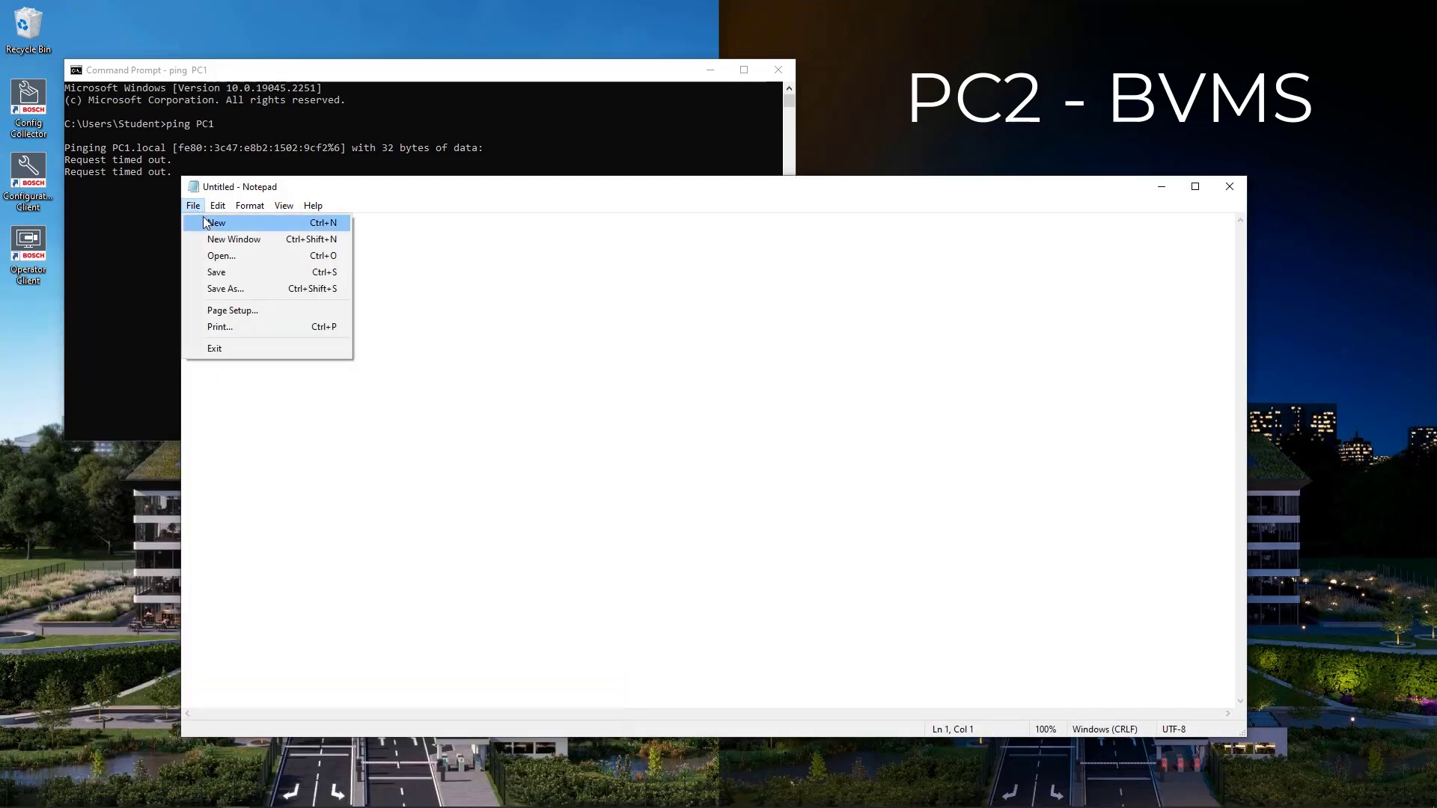
click(224, 260)
click(310, 251)
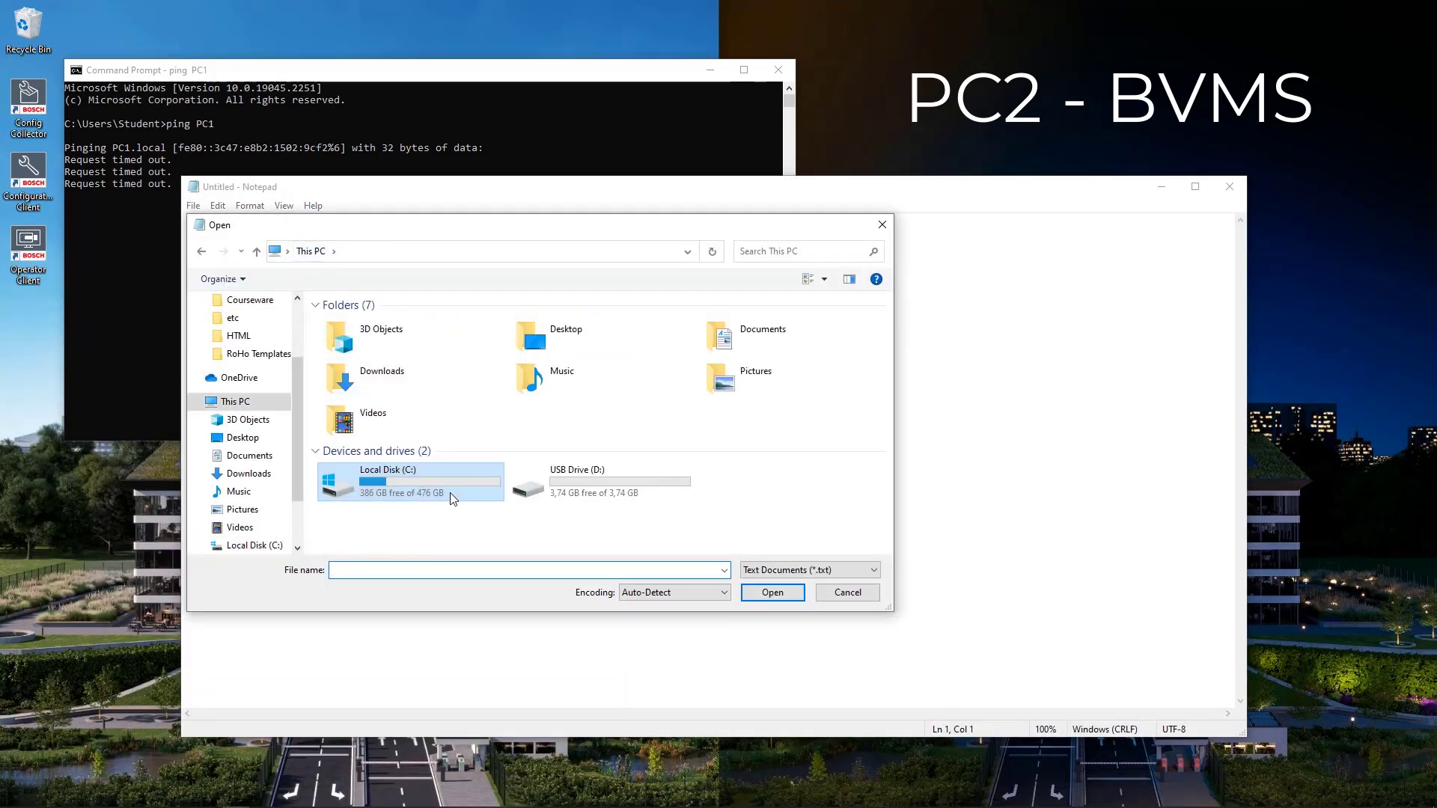
double_click(451, 492)
double_click(429, 495)
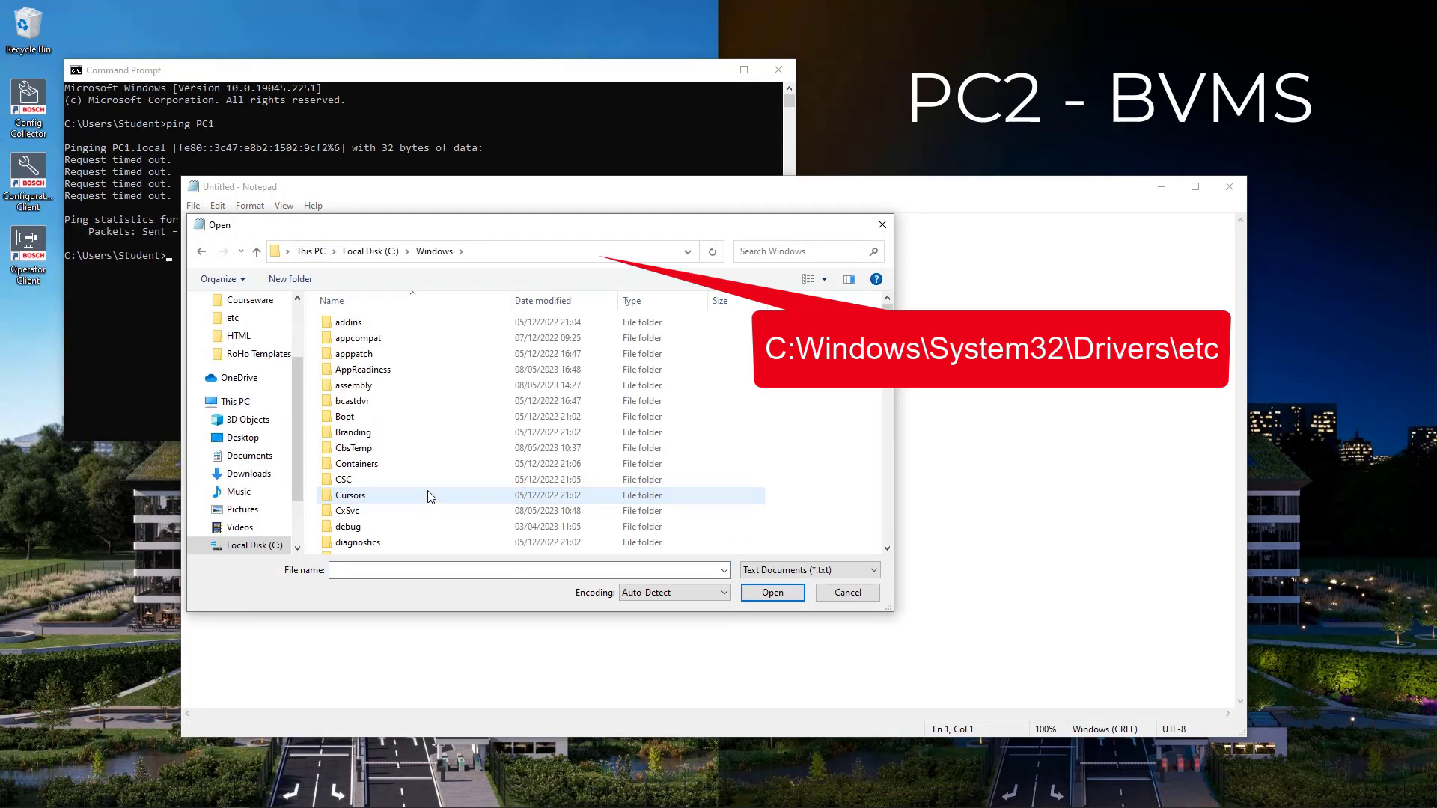
scroll(430, 497, down, 20)
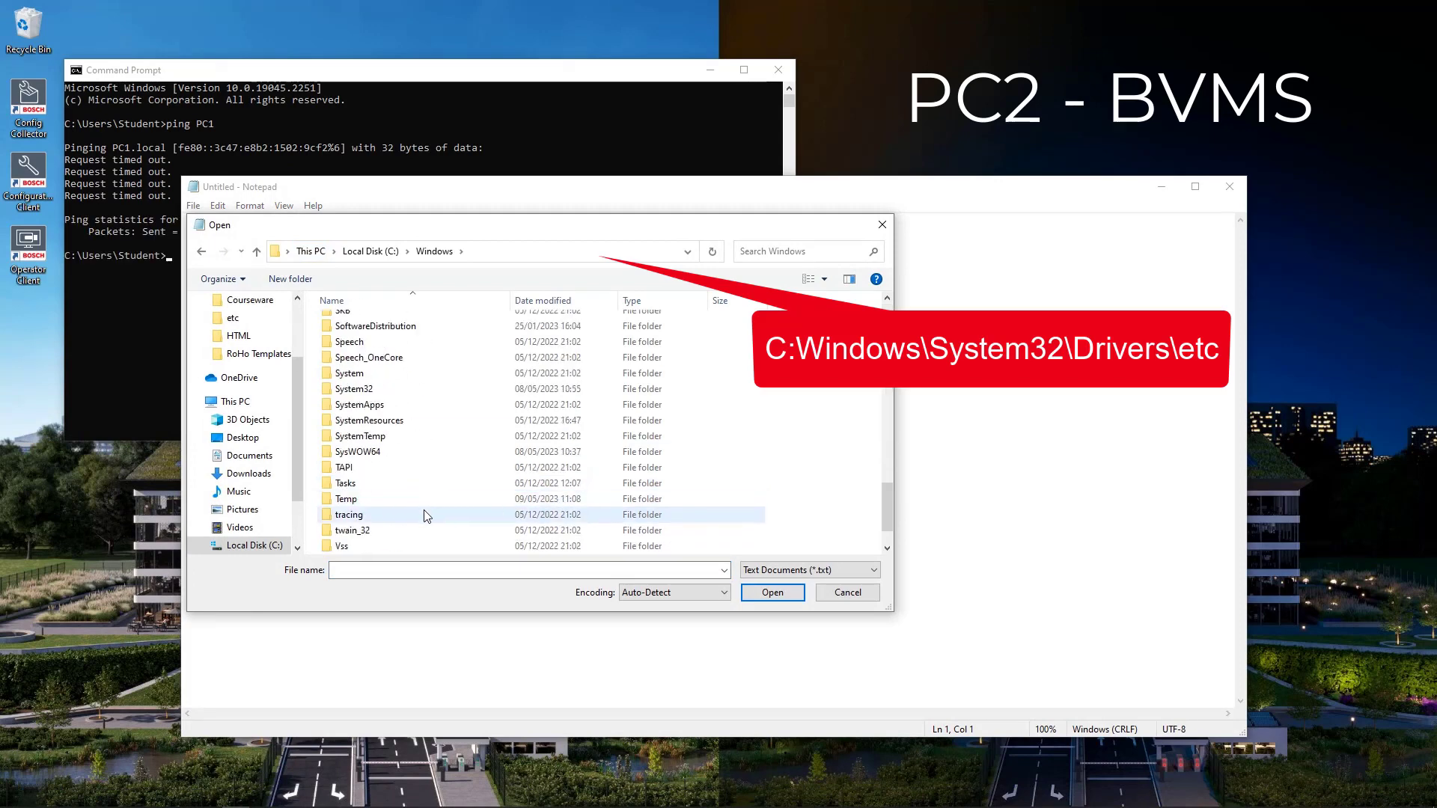
double_click(407, 389)
scroll(413, 419, down, 3)
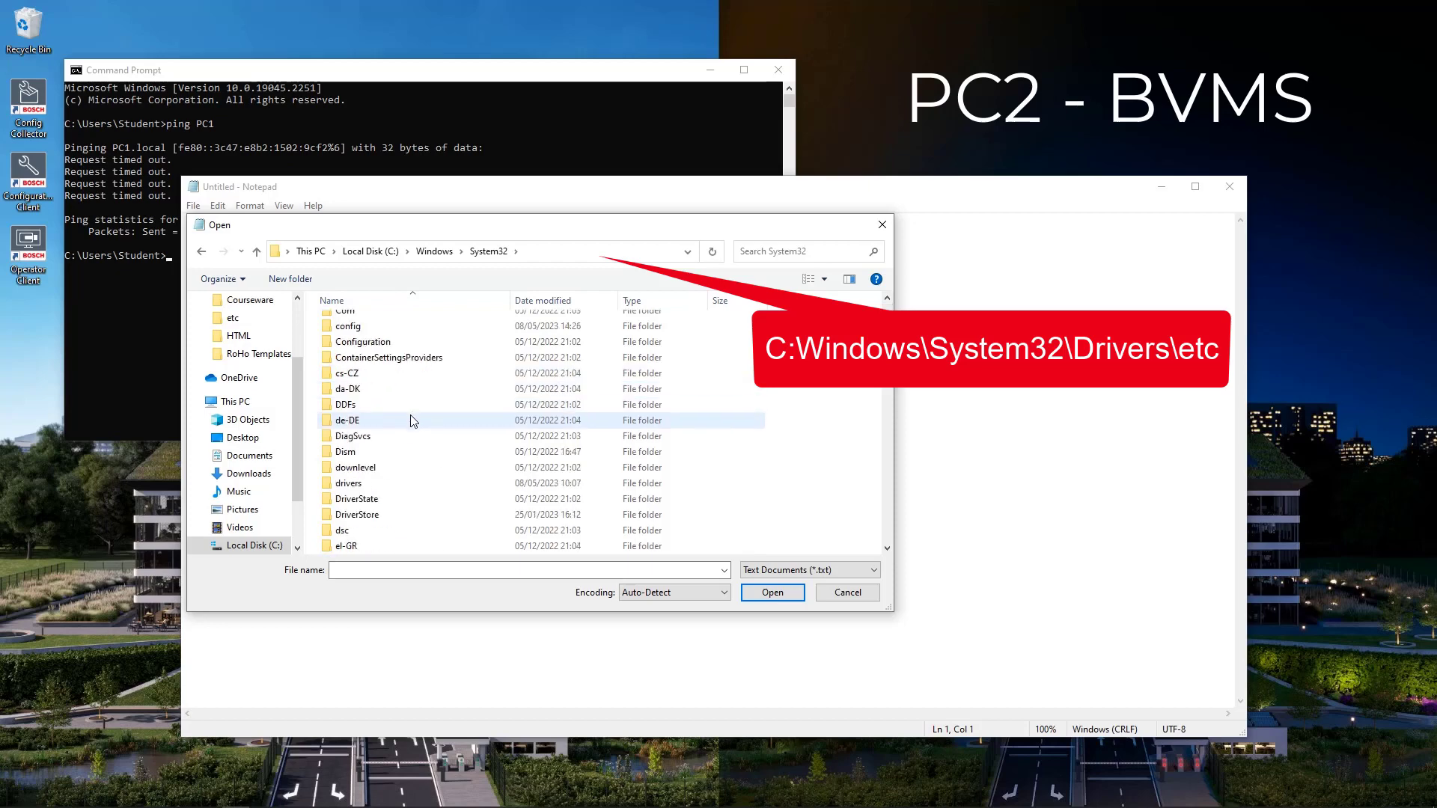
double_click(389, 482)
double_click(363, 362)
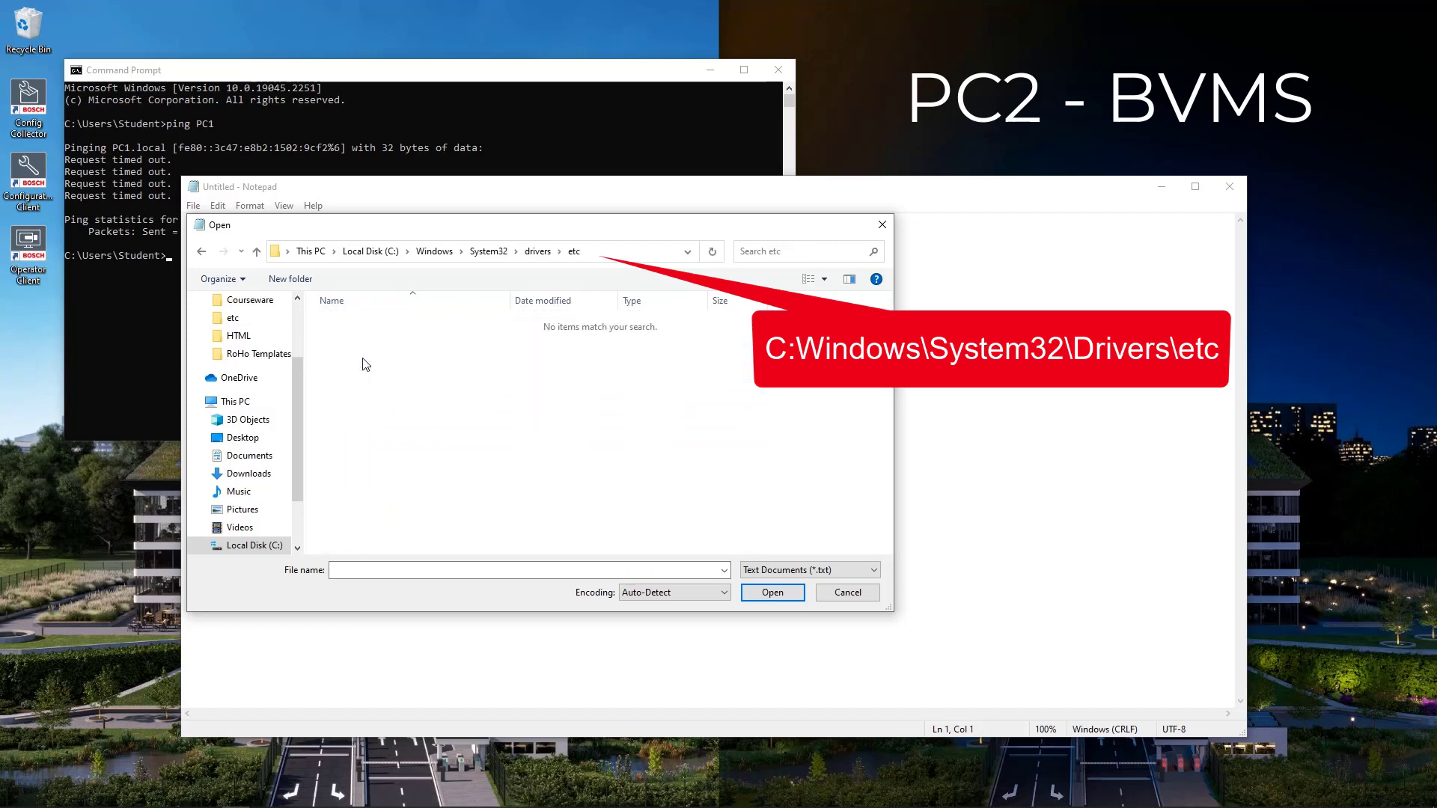
Show all file types in the etc folder and open the hosts file.
click(794, 570)
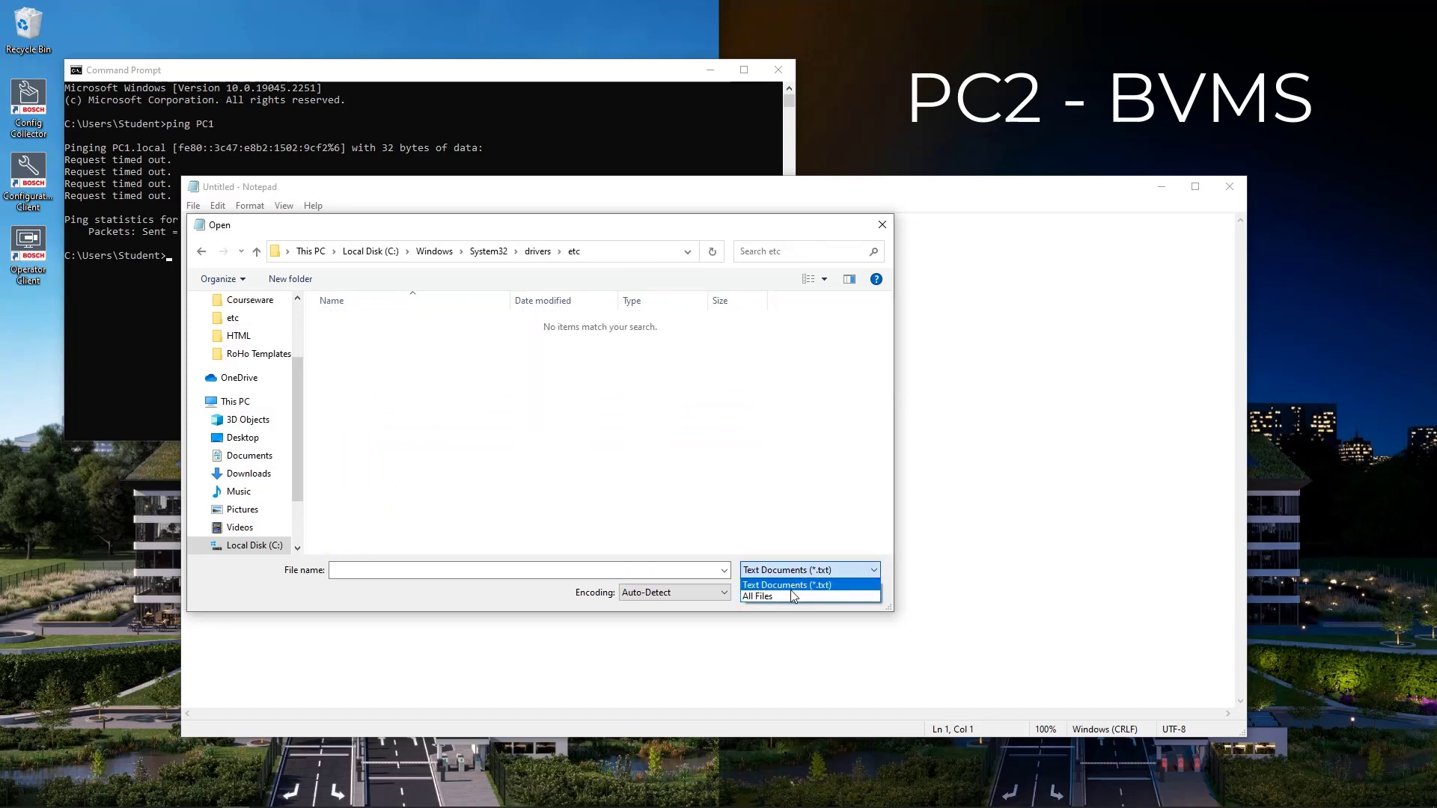
click(791, 595)
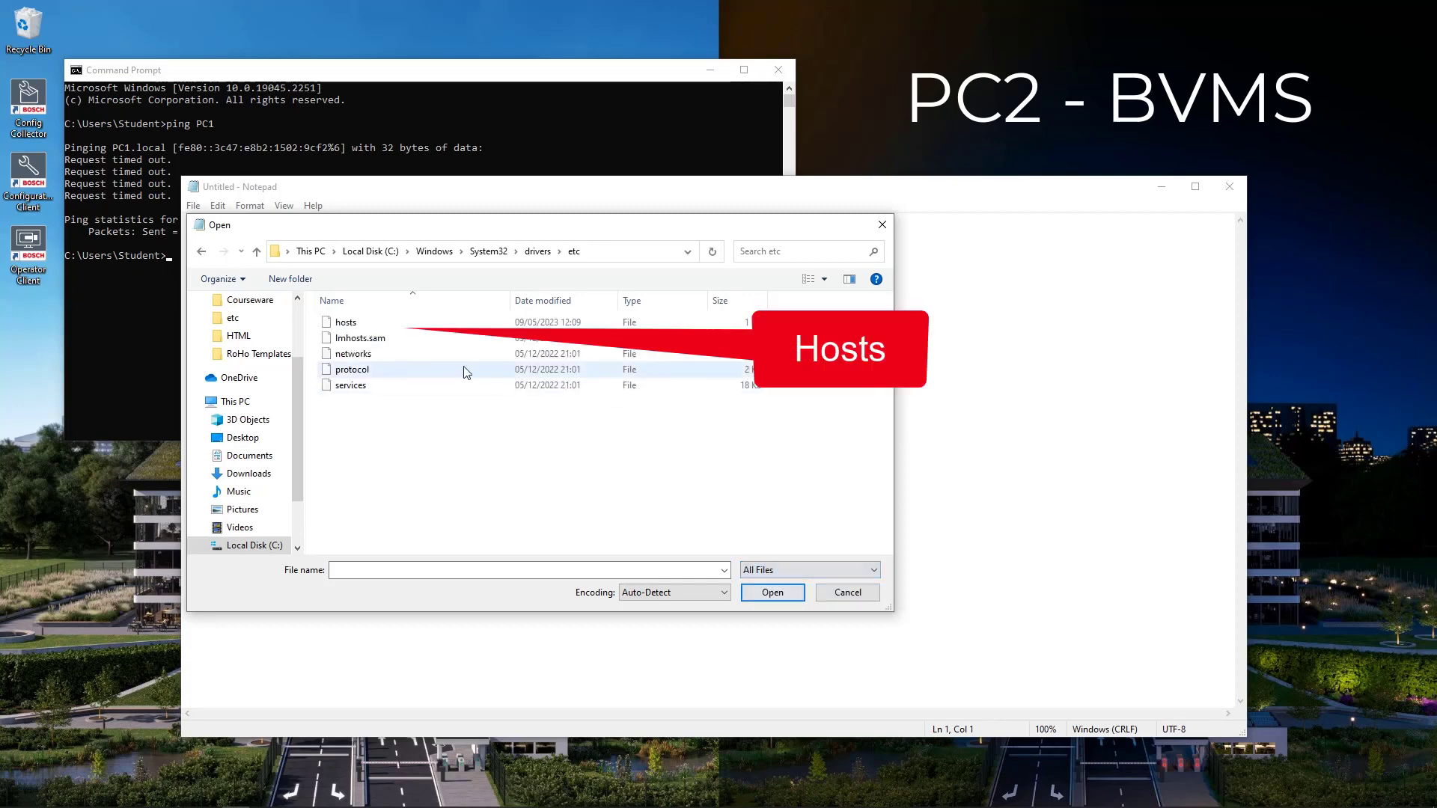
double_click(346, 322)
Add the entry 192.168.2.201 PC1 below the last line of the hosts file and save the file.
click(195, 510)
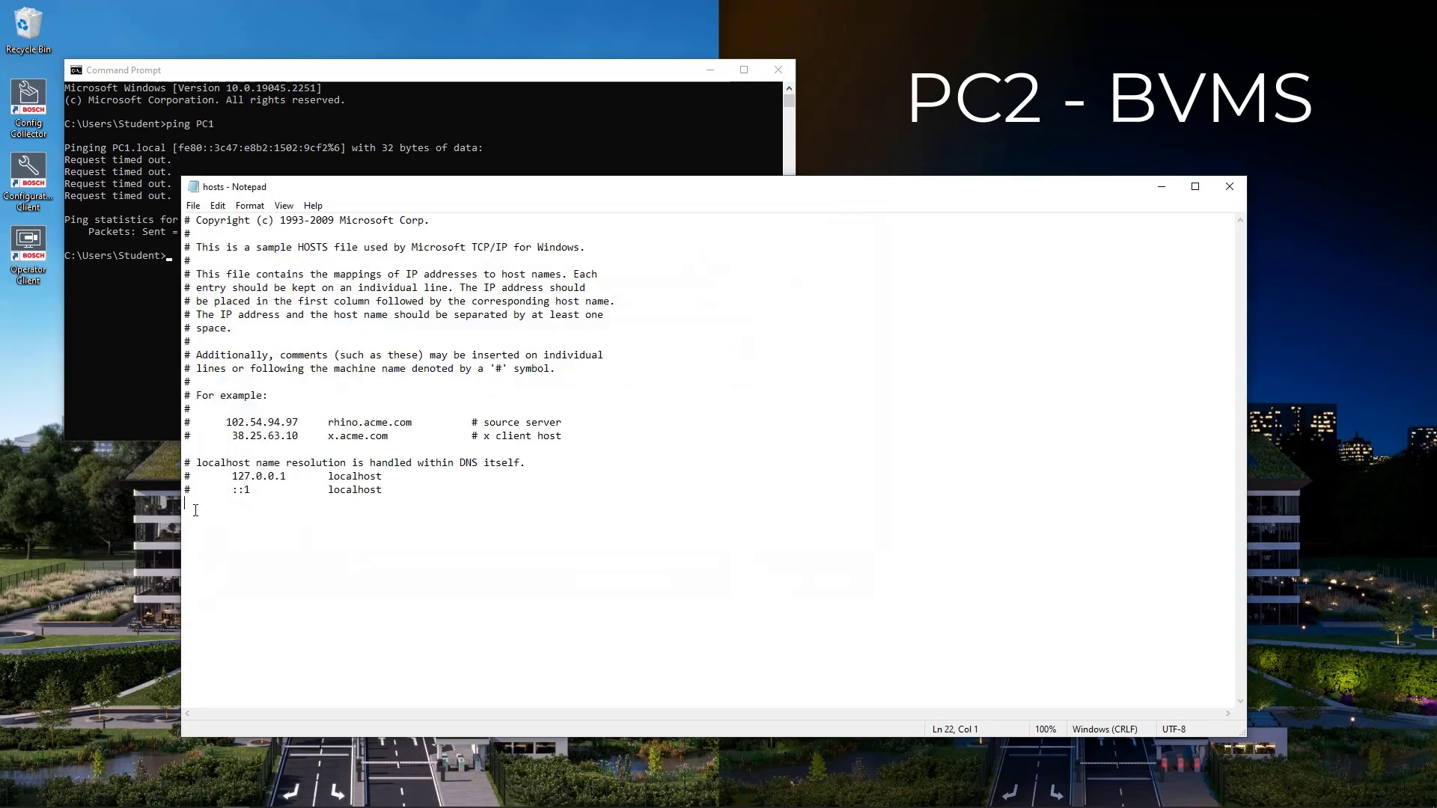
text(192.168.2.201)
click(193, 205)
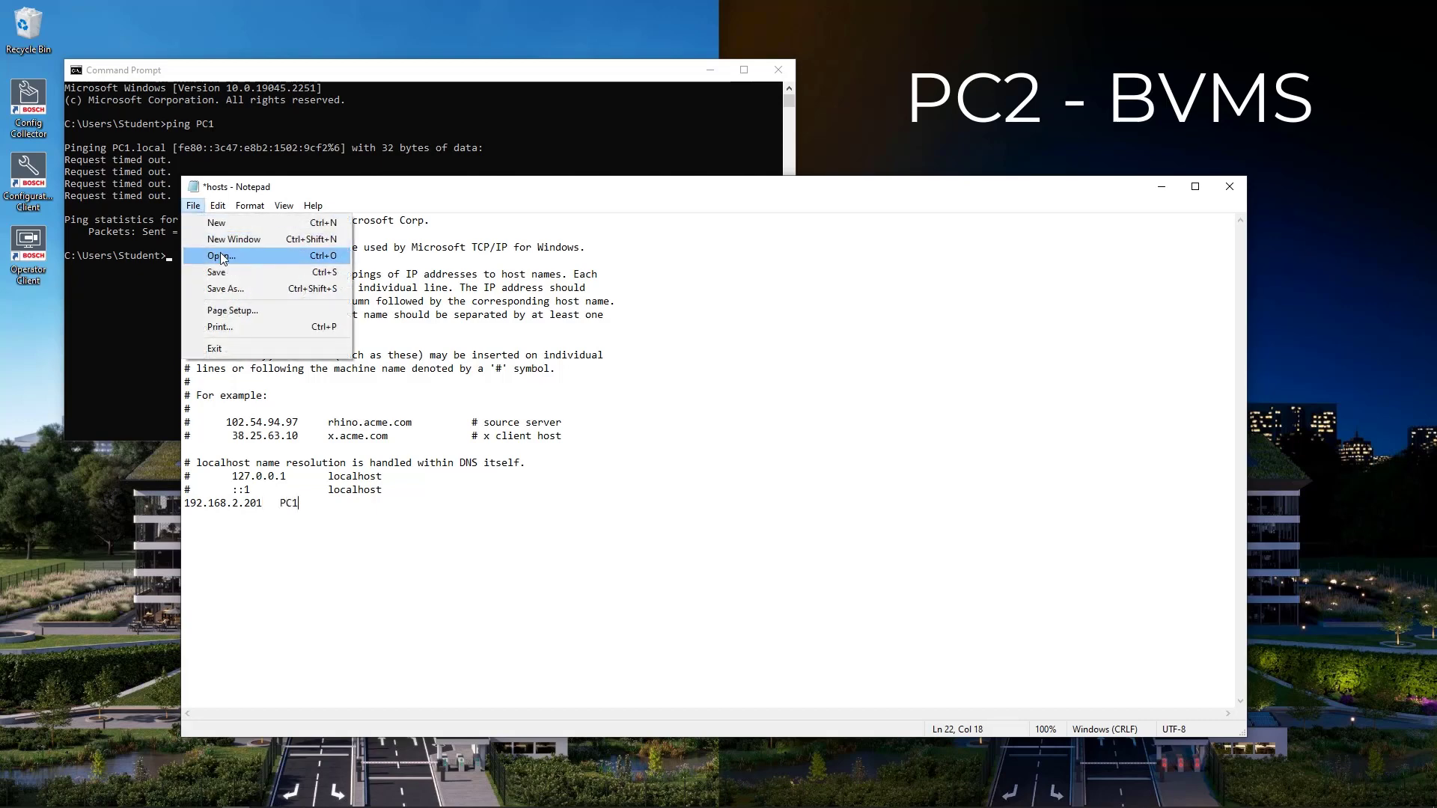
click(231, 272)
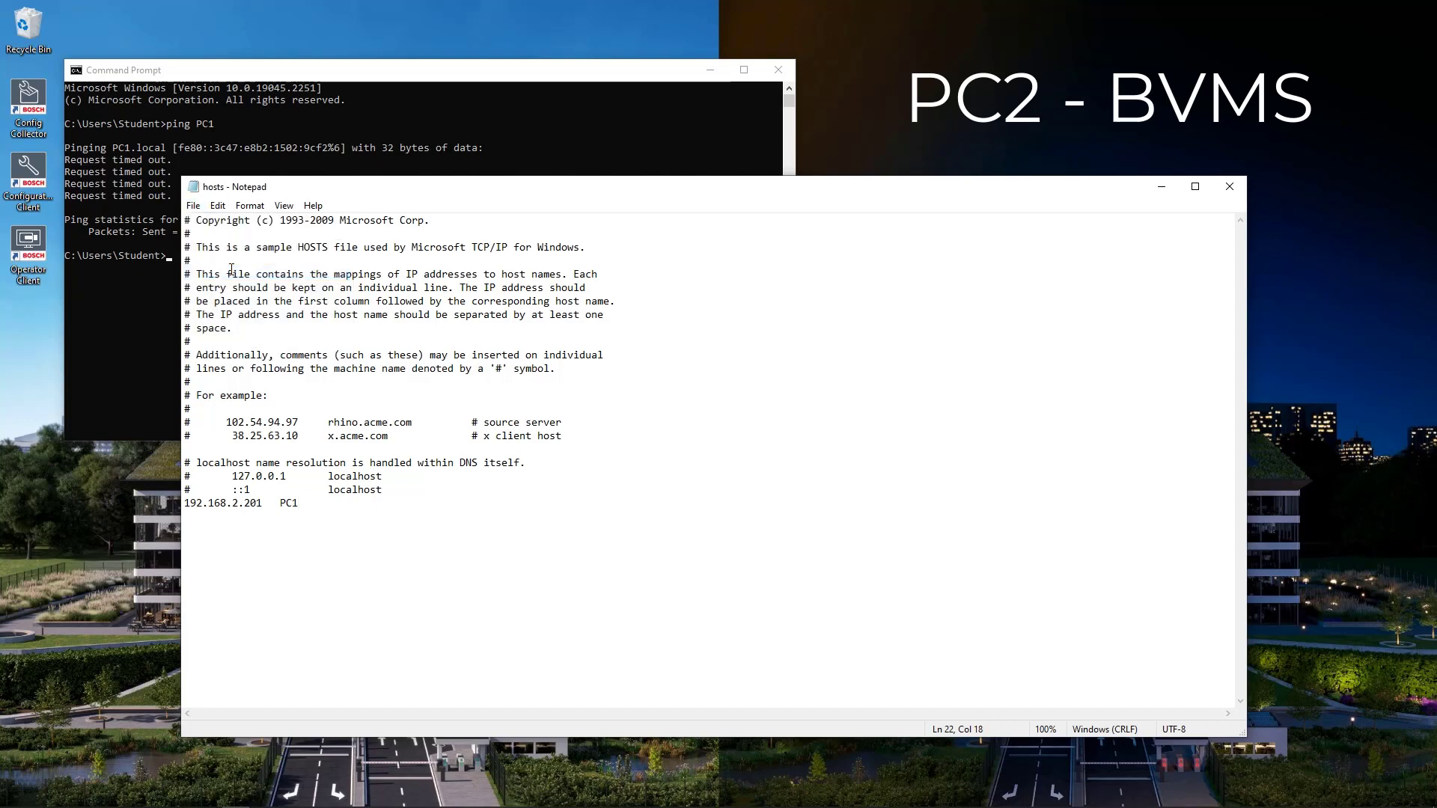
Switch to Command Prompt and repeat ping PC1 to test name resolution.
click(164, 349)
key(Up)
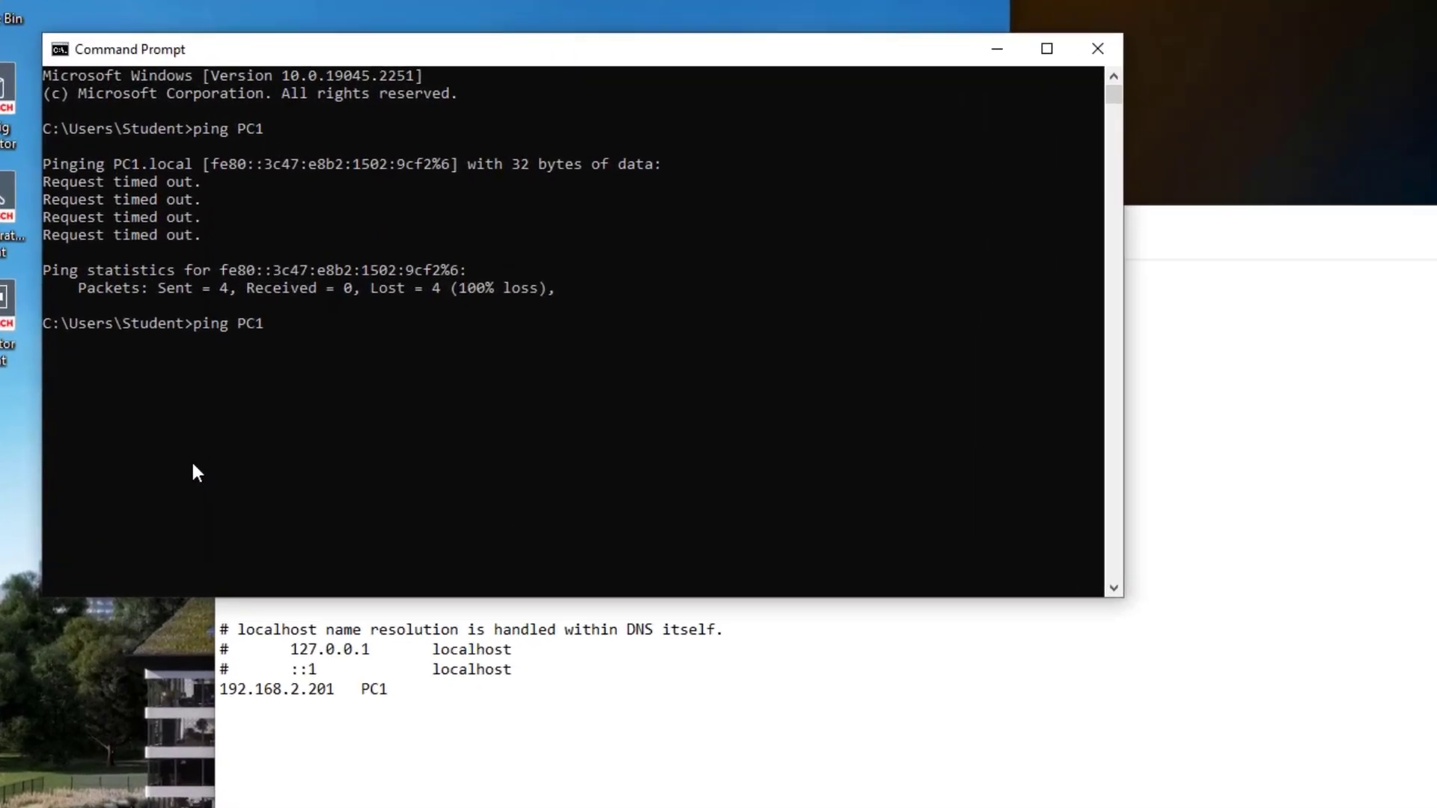
key(Return)
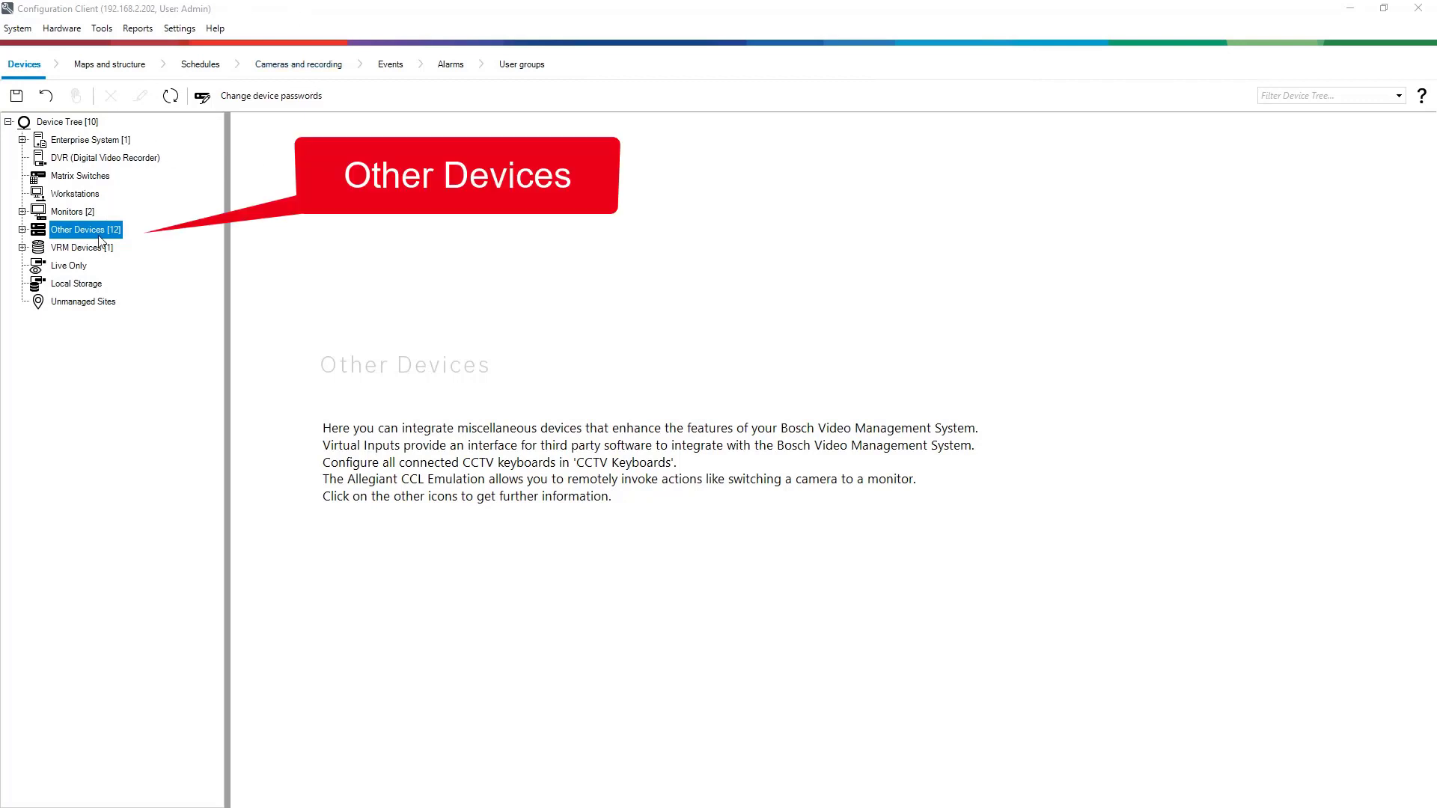
In the BVMS Configuration Client, start adding an access control system to the Access control systems node under Other Devices.
click(23, 230)
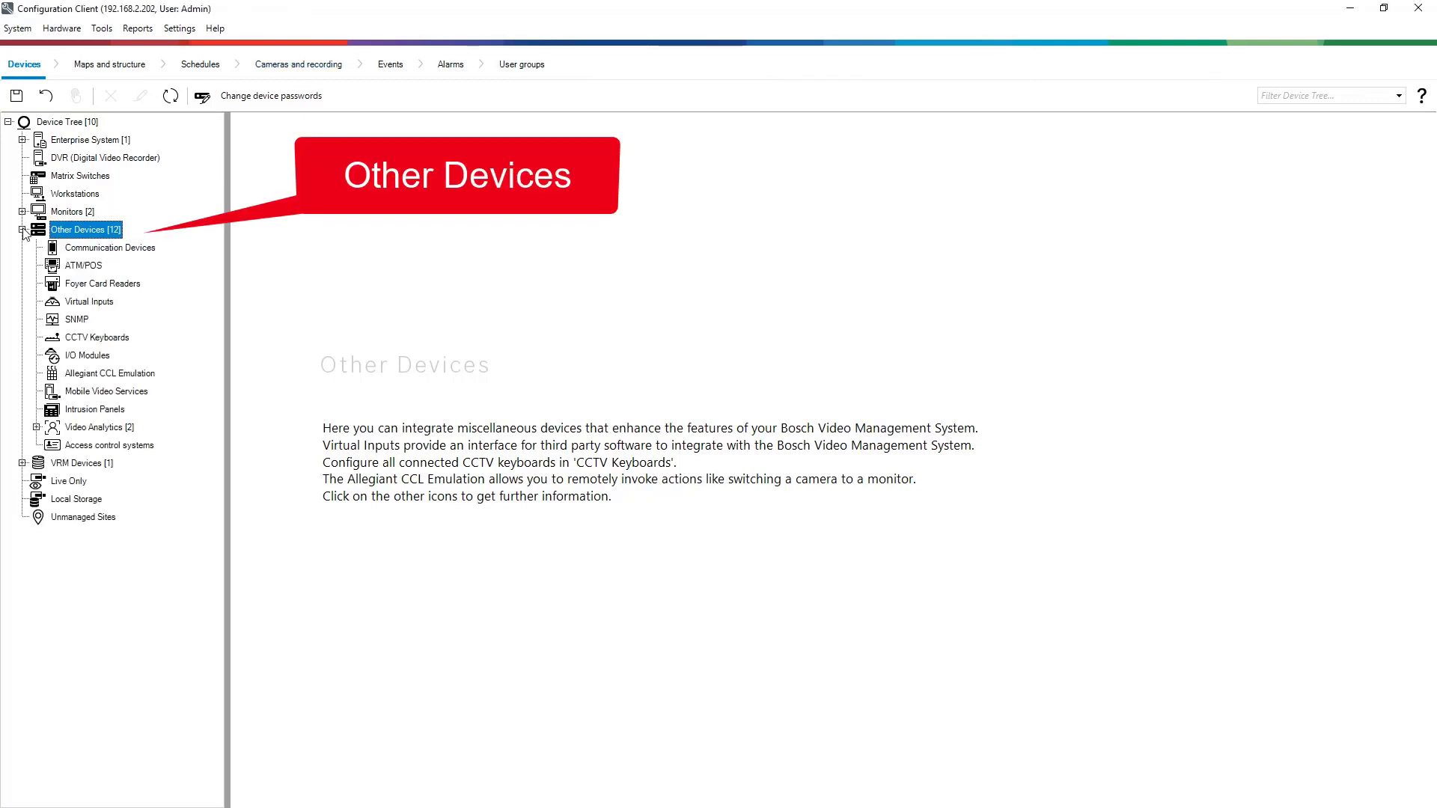
click(112, 446)
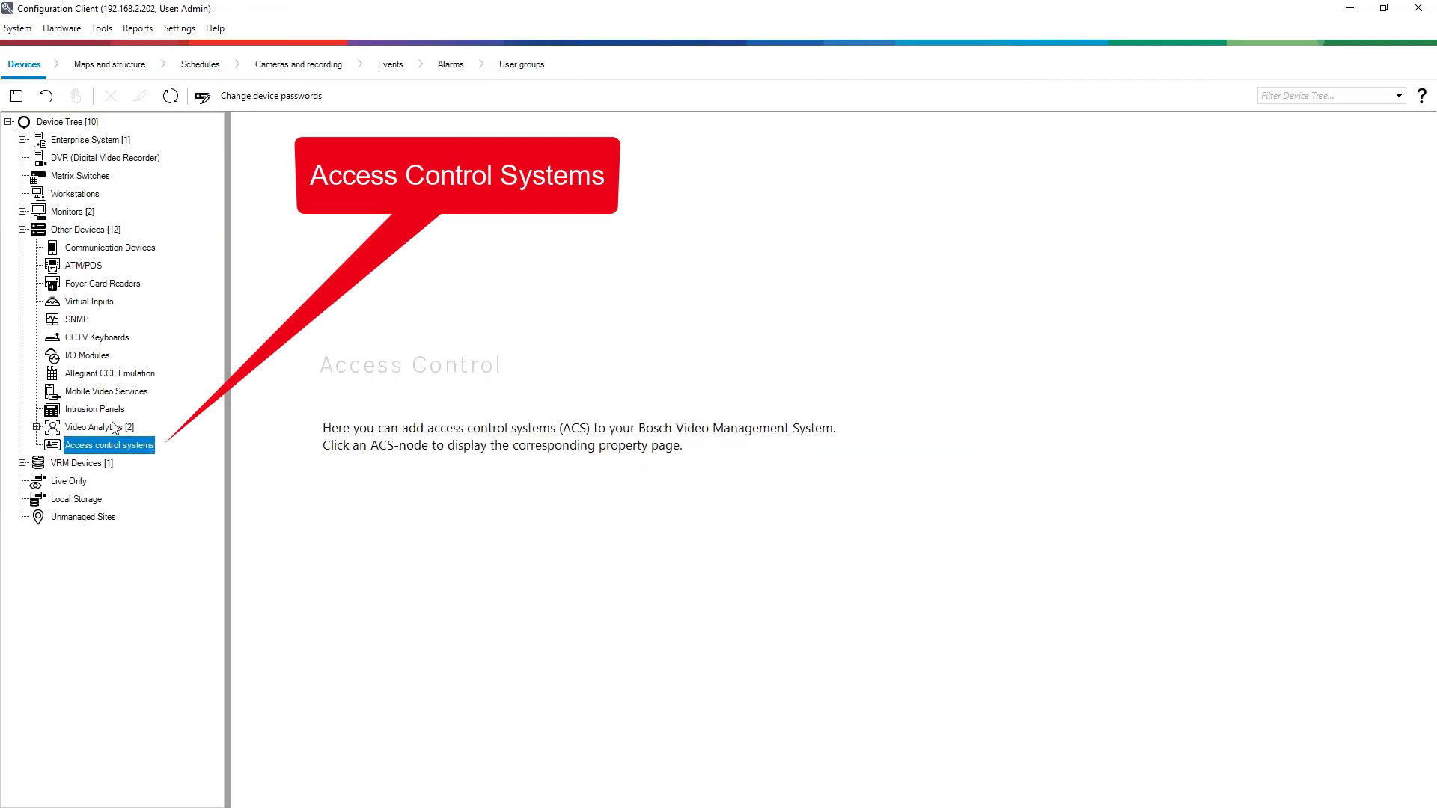
right_click(124, 458)
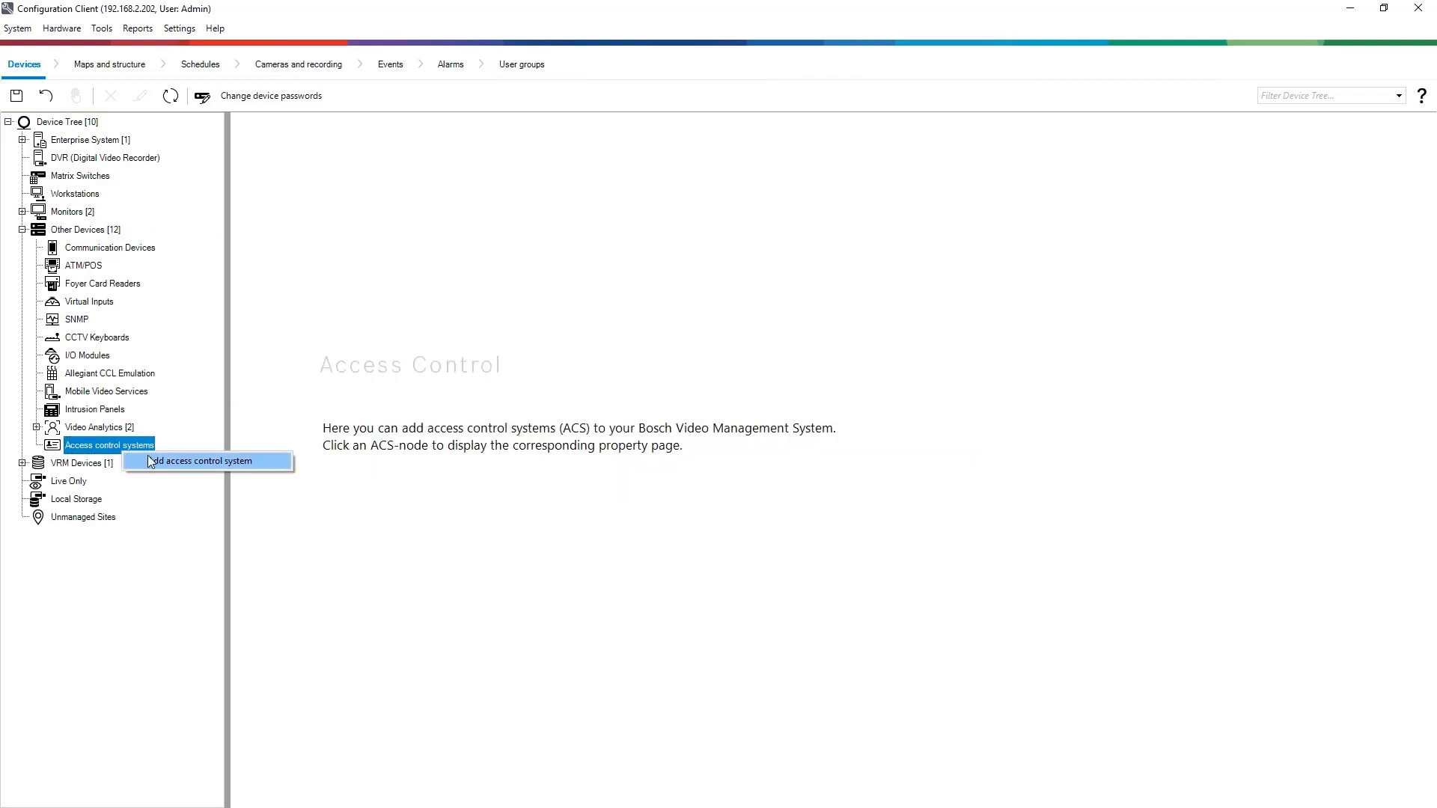
click(154, 462)
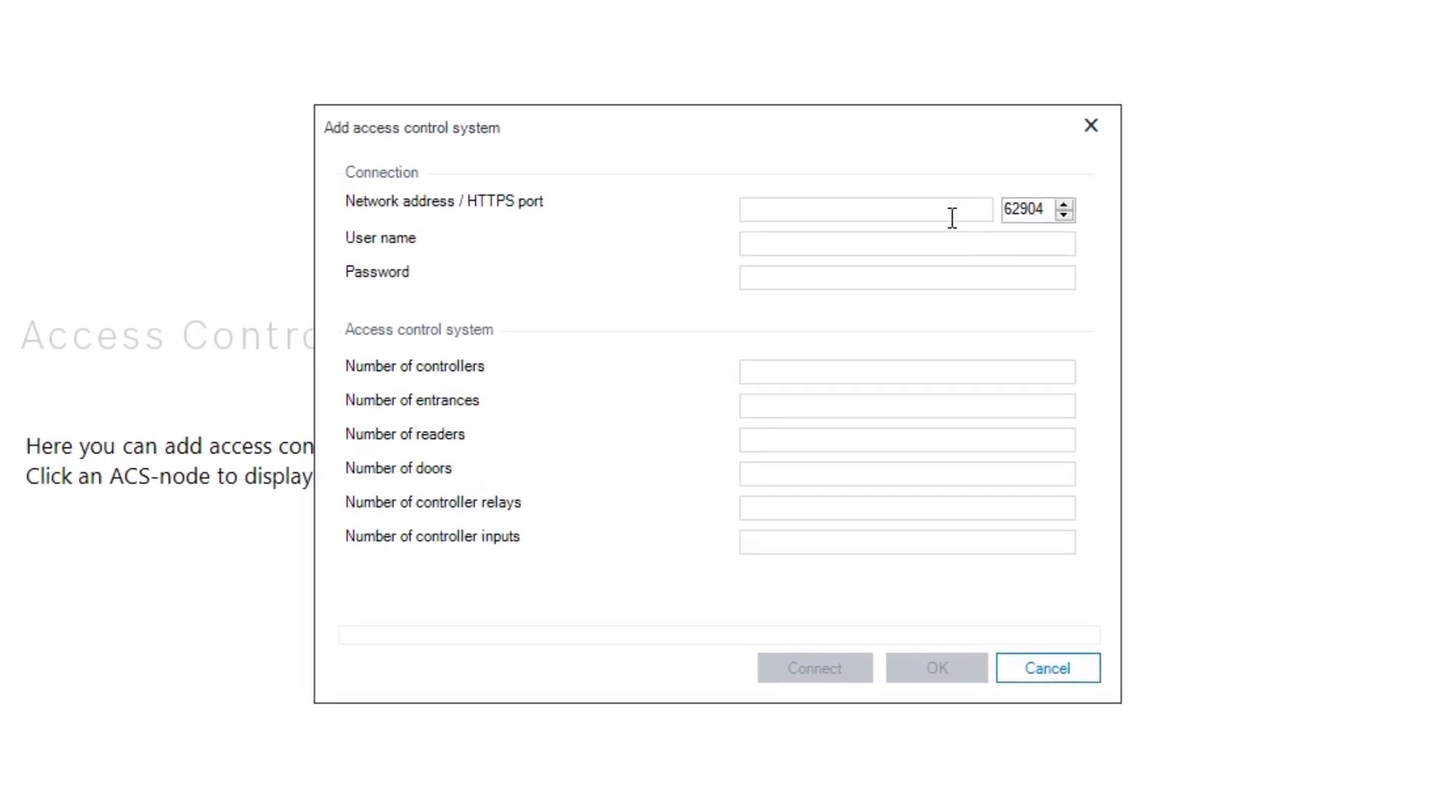
Enter PC1 as network address, Administrator as user name and the account password, and try to connect to the access control system.
text(PC1)
click(947, 236)
text(Administrator)
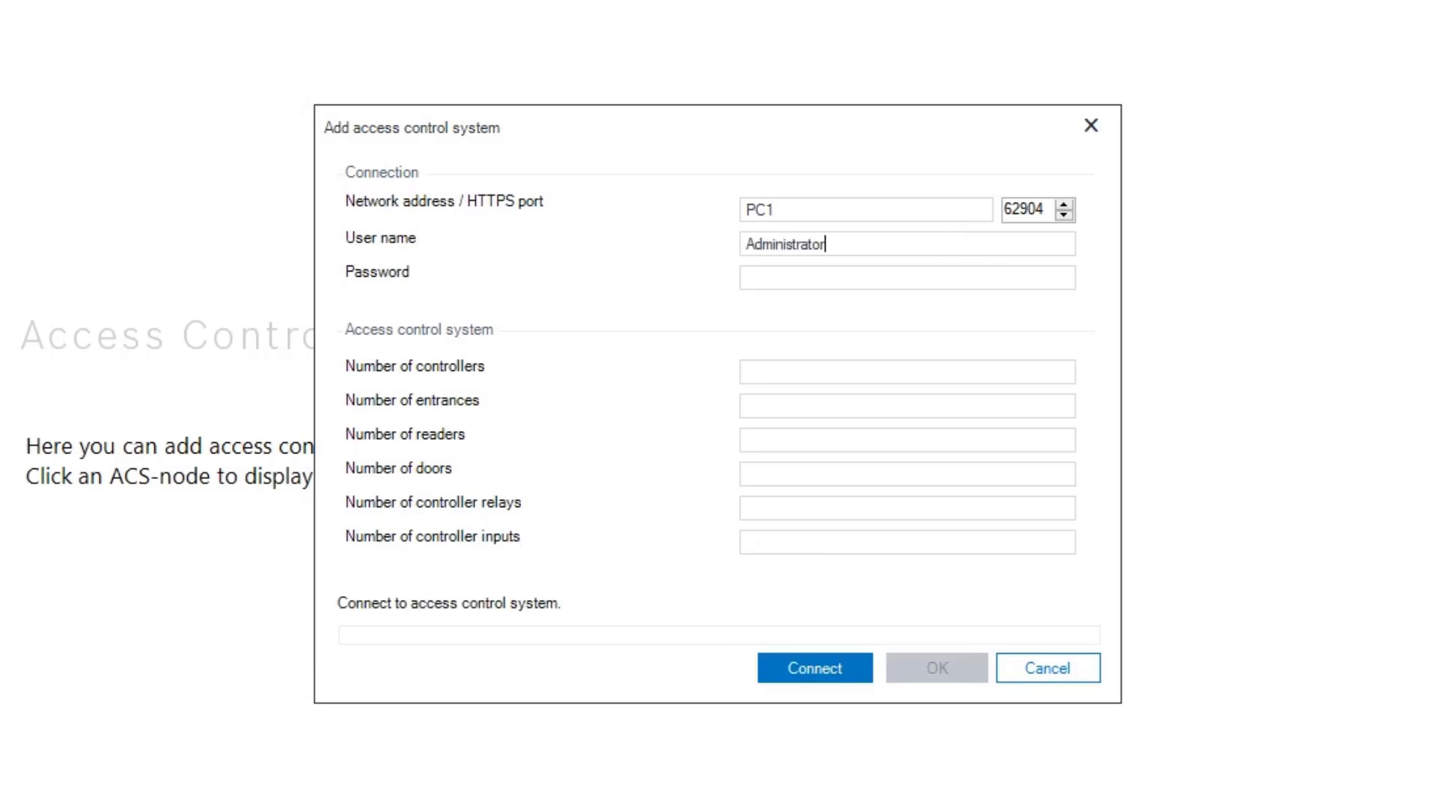
click(824, 279)
text(**********)
click(837, 677)
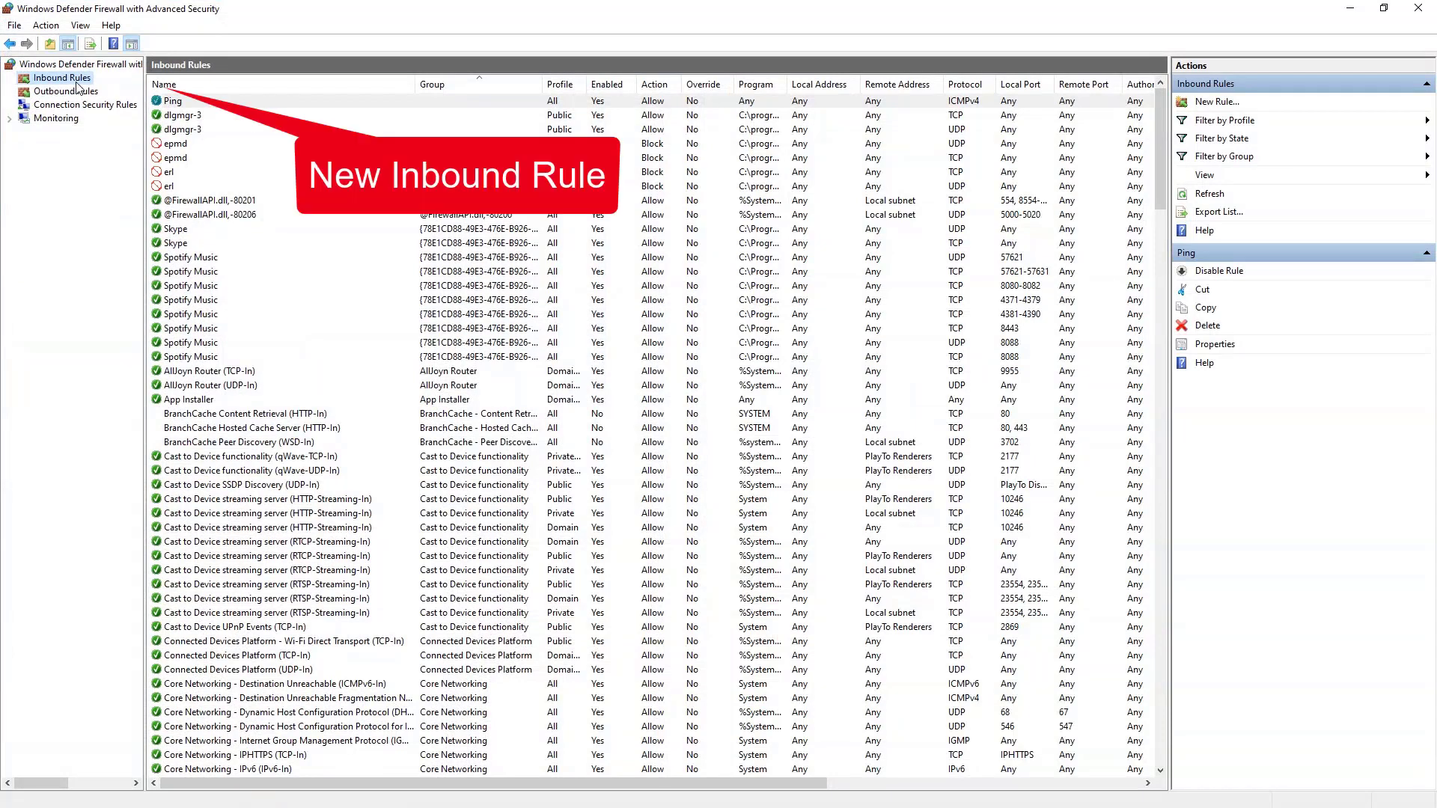
In Windows Defender Firewall with Advanced Security, create an inbound port rule named BVMS for TCP port 62904, applying to all profiles.
right_click(75, 77)
click(100, 84)
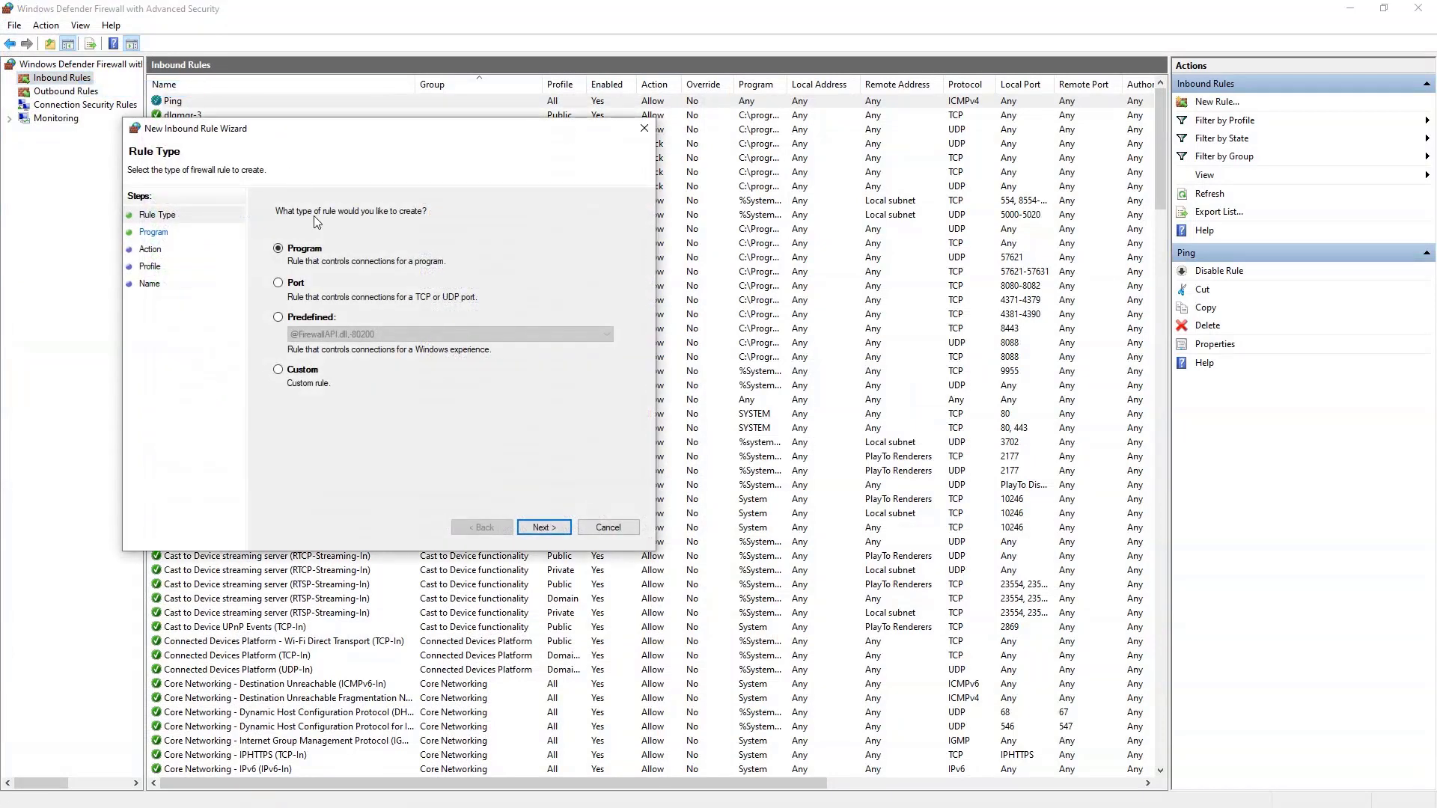
click(279, 284)
click(544, 527)
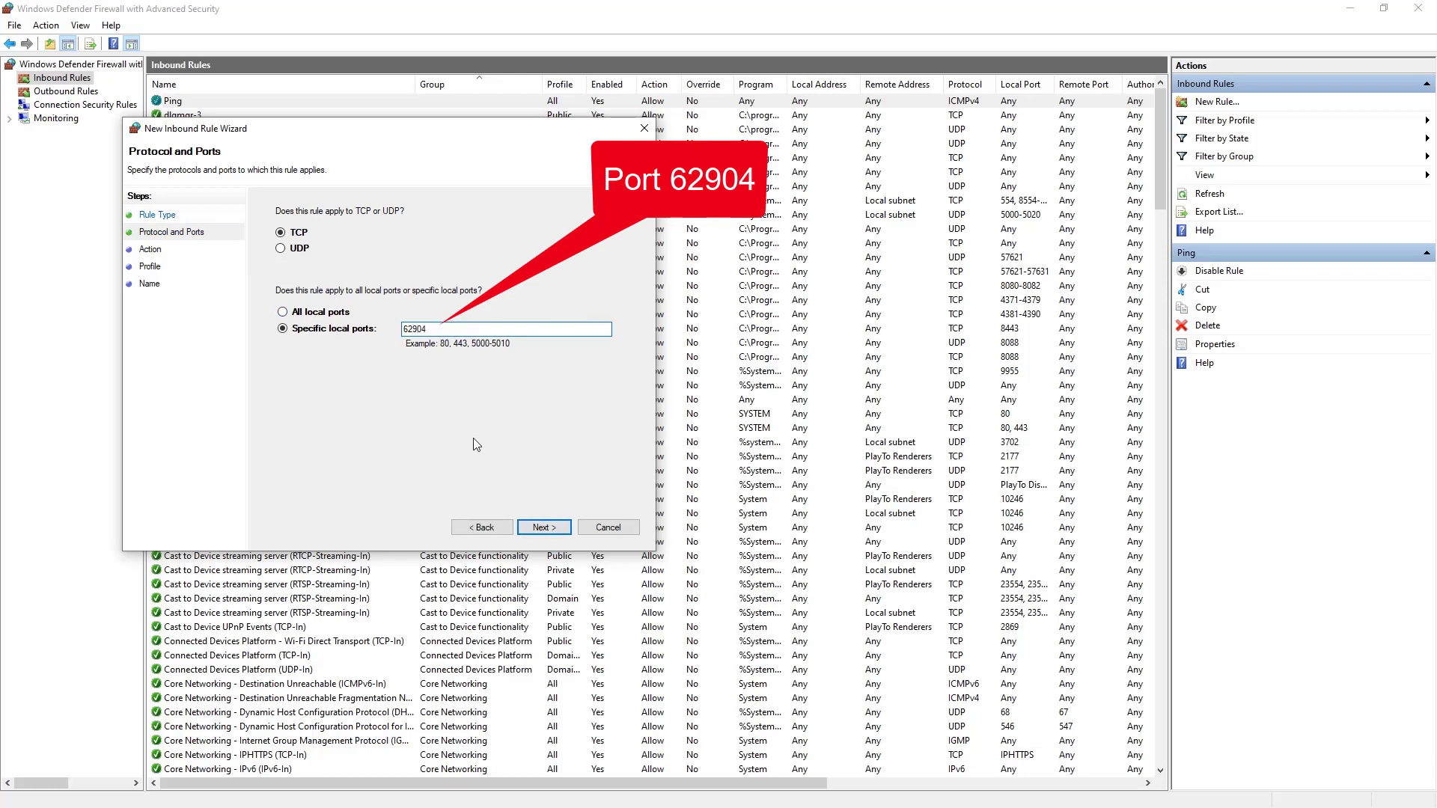
click(546, 530)
click(548, 528)
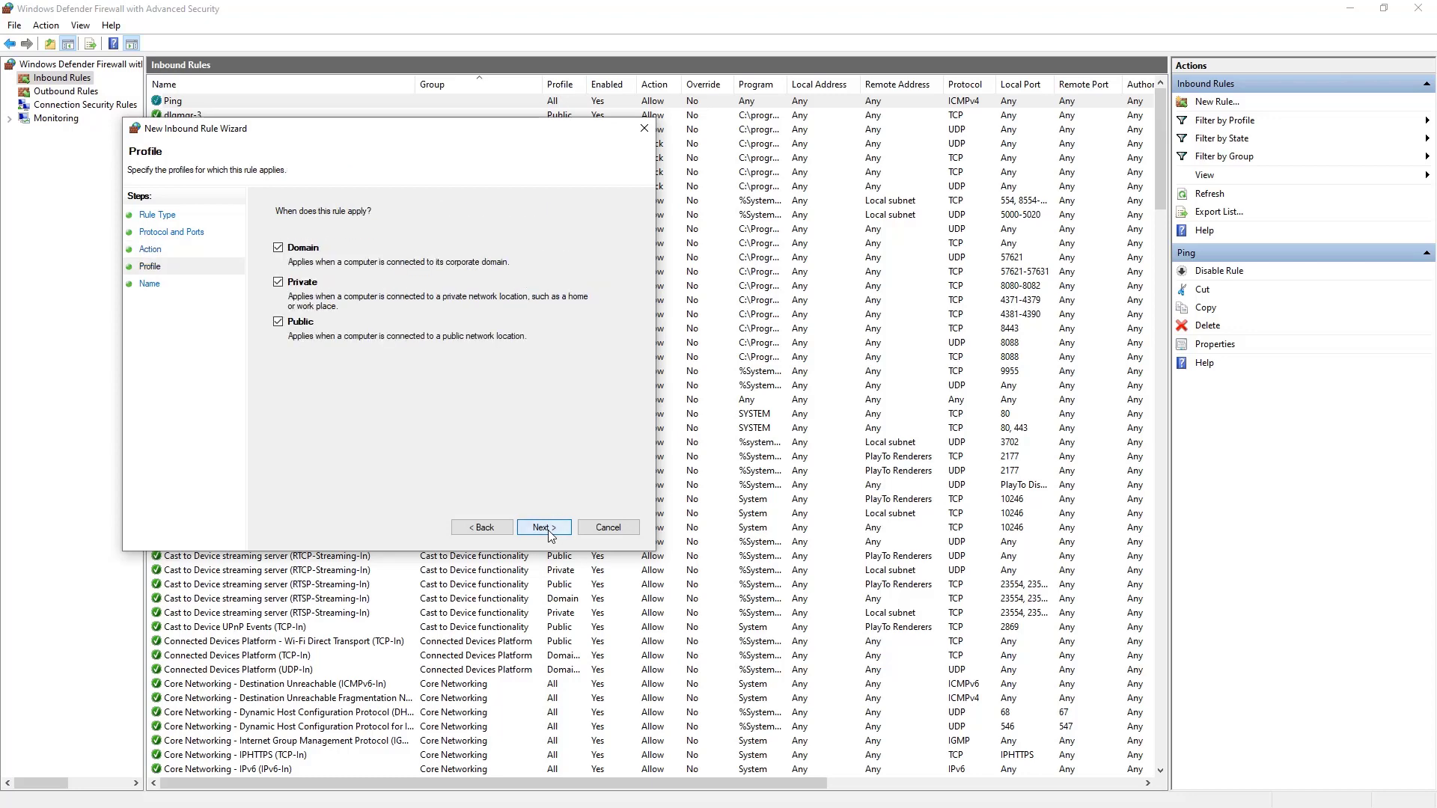
click(547, 528)
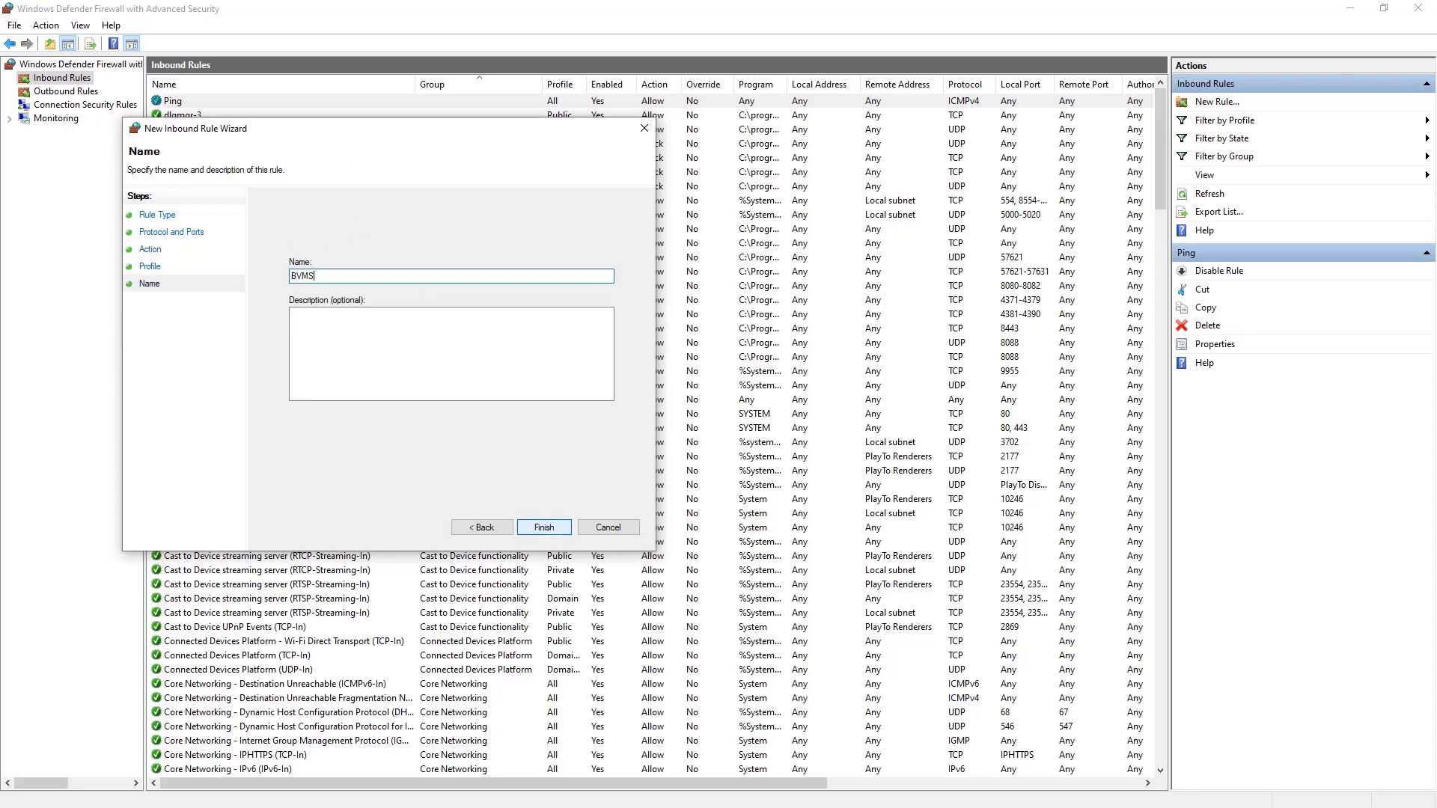
click(536, 528)
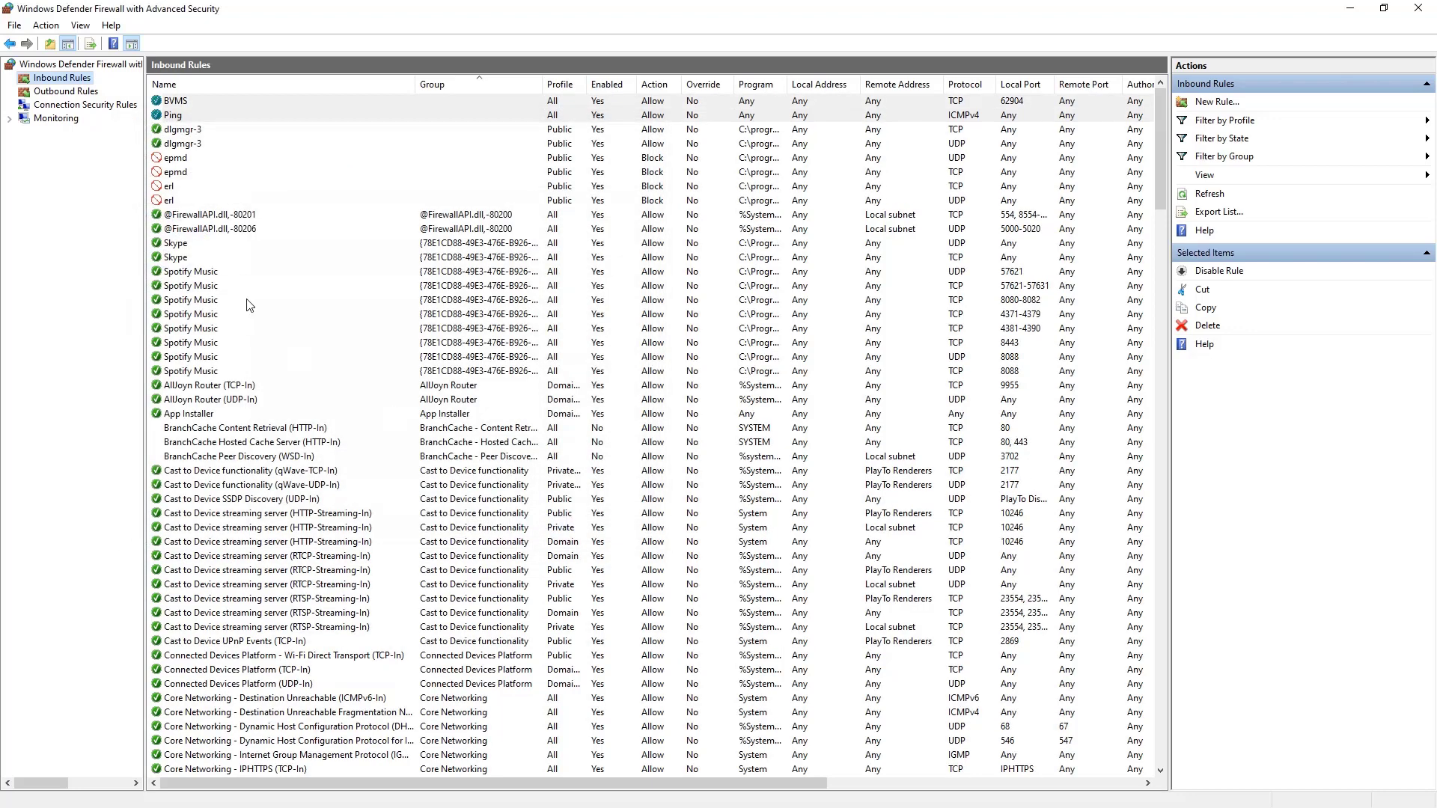
Set the protocol type of the BVMS inbound rule to Any and apply the change.
double_click(254, 101)
click(605, 233)
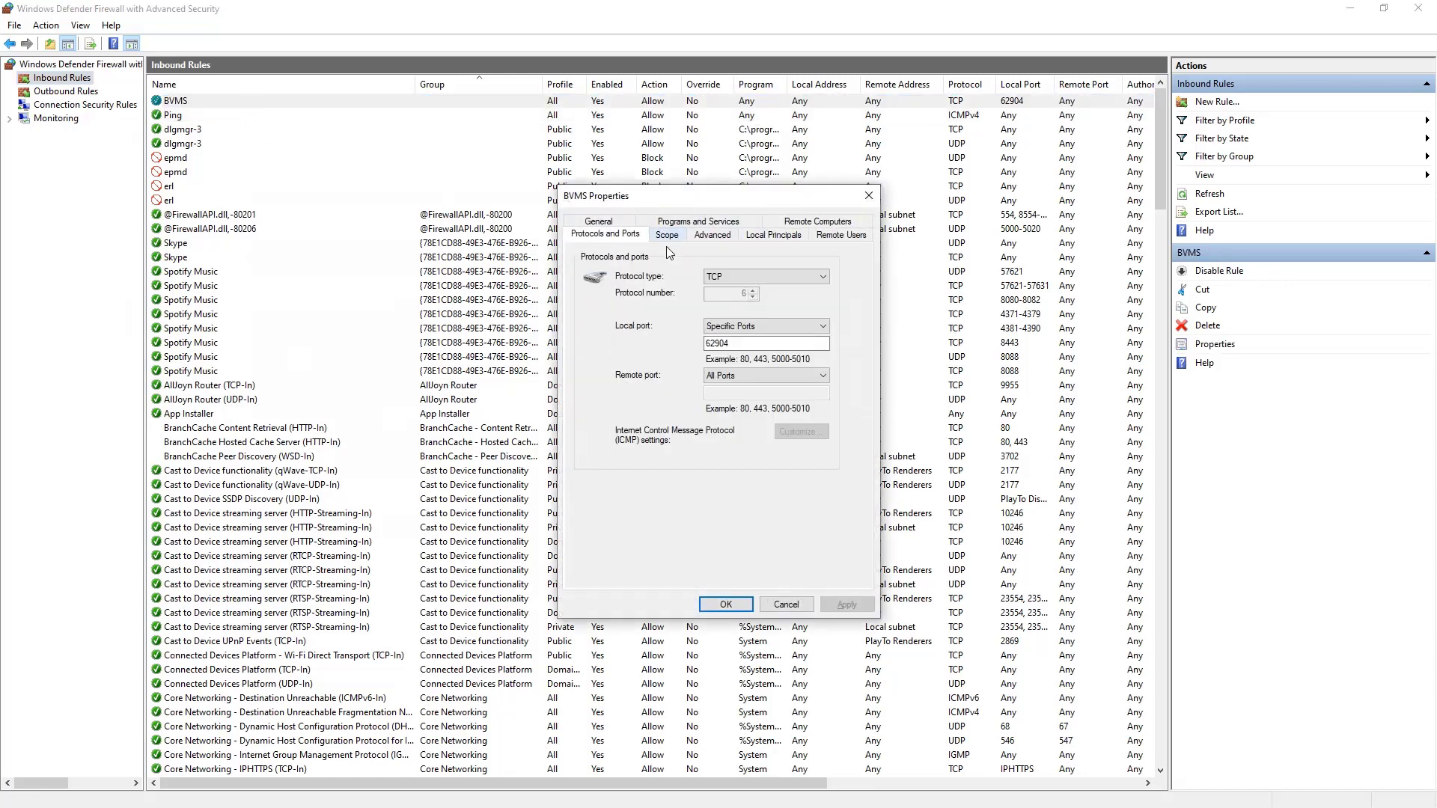
click(714, 277)
click(712, 289)
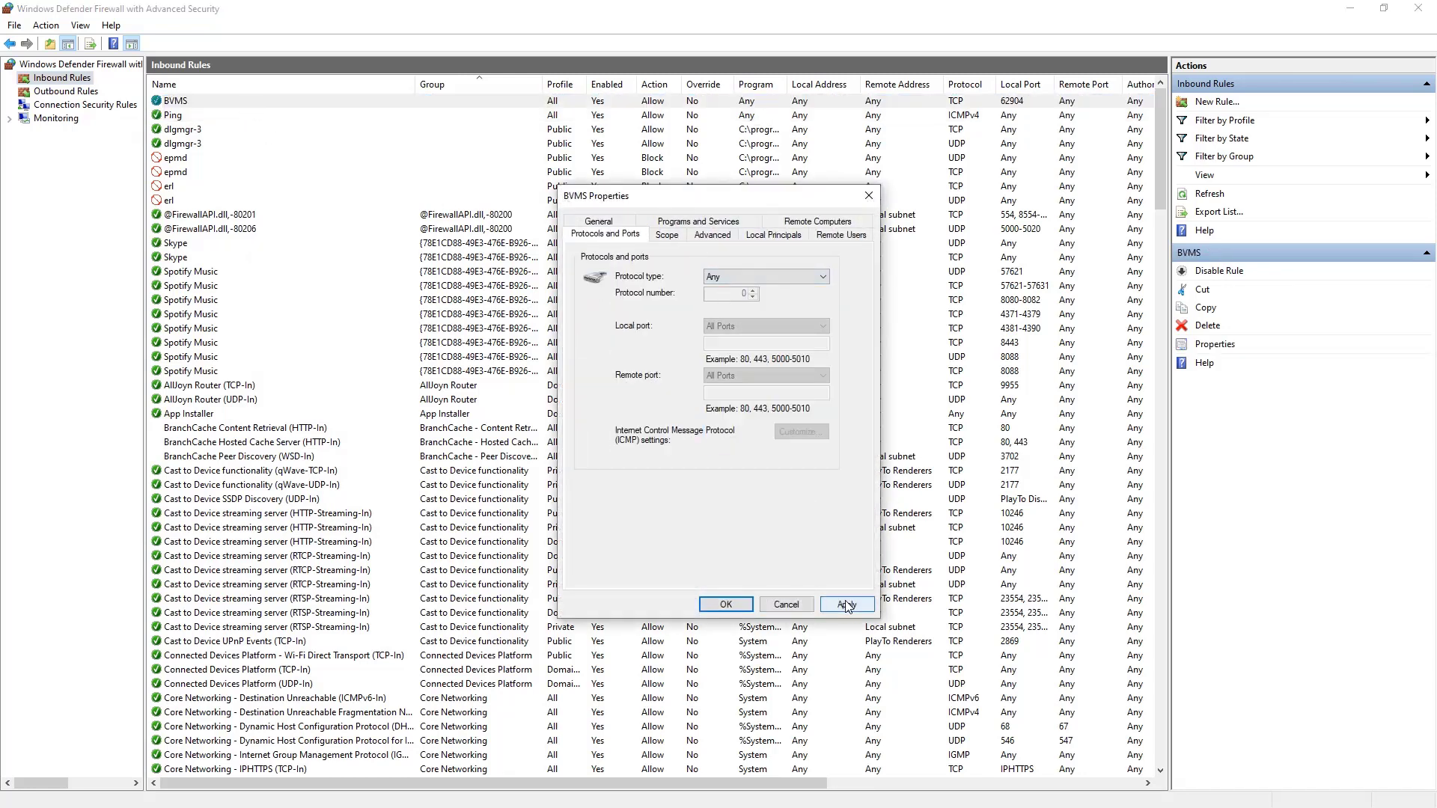
click(844, 603)
click(726, 604)
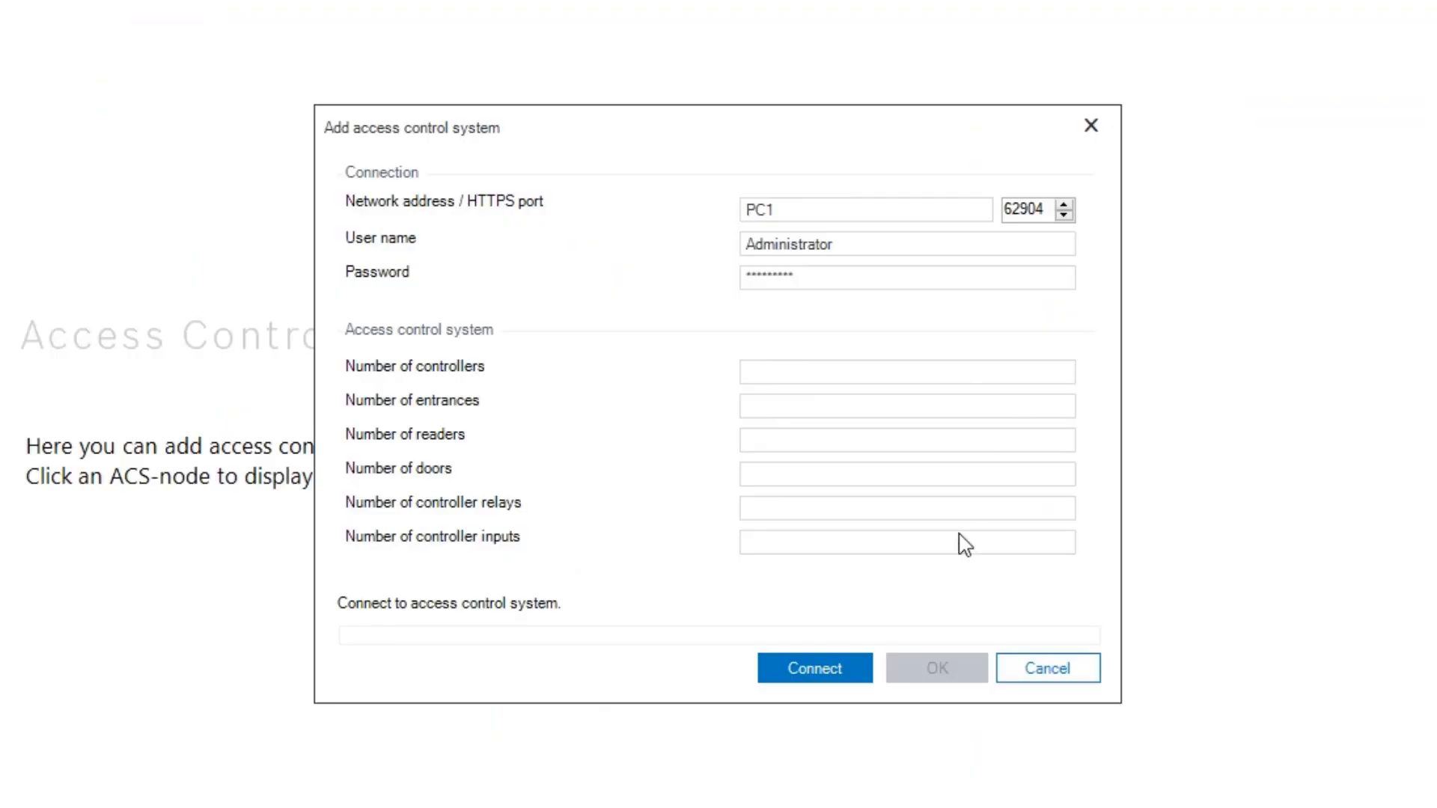
In Configuration Client, connect to and add the PC1 access control system, saving the configuration changes while switching to Maps and structure.
click(855, 663)
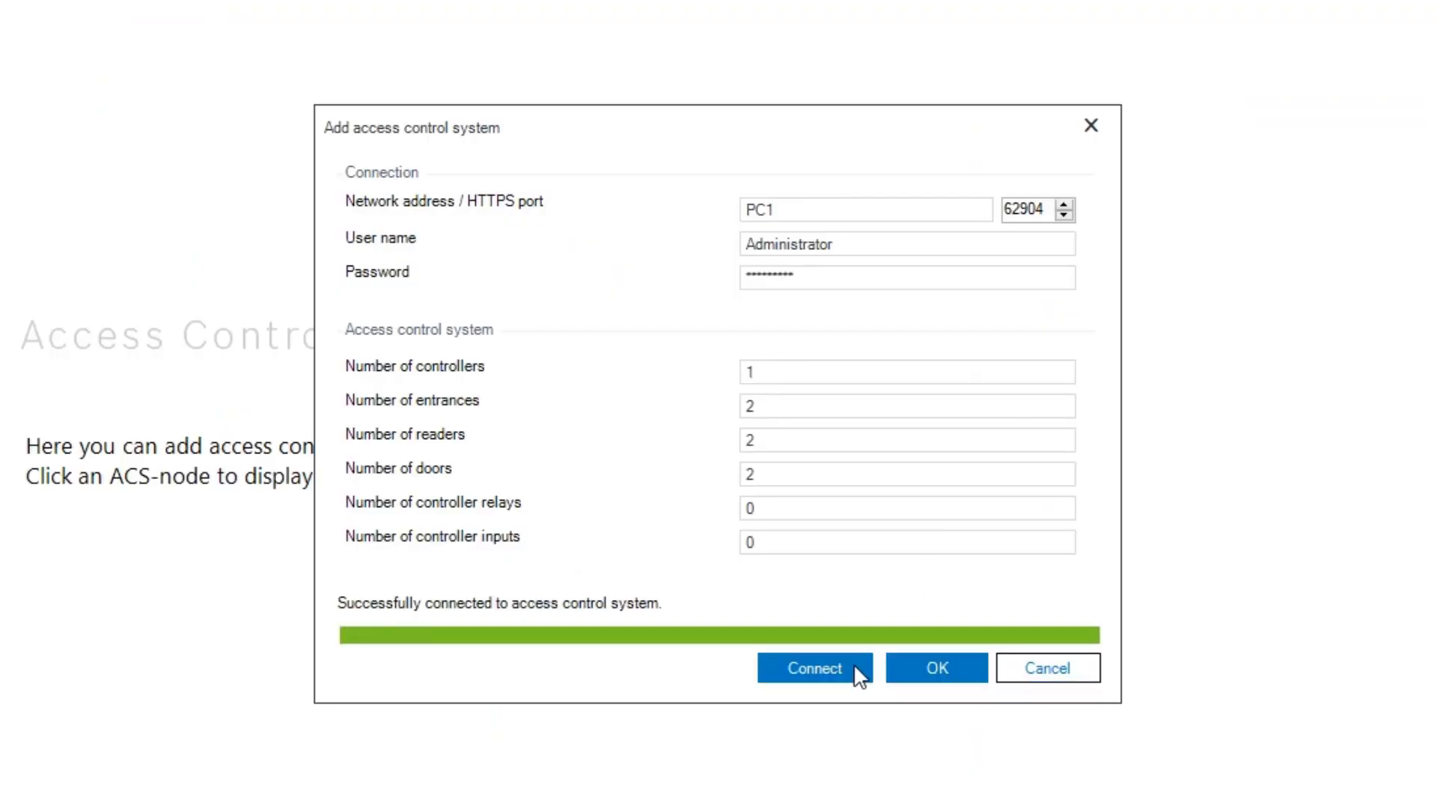
click(925, 668)
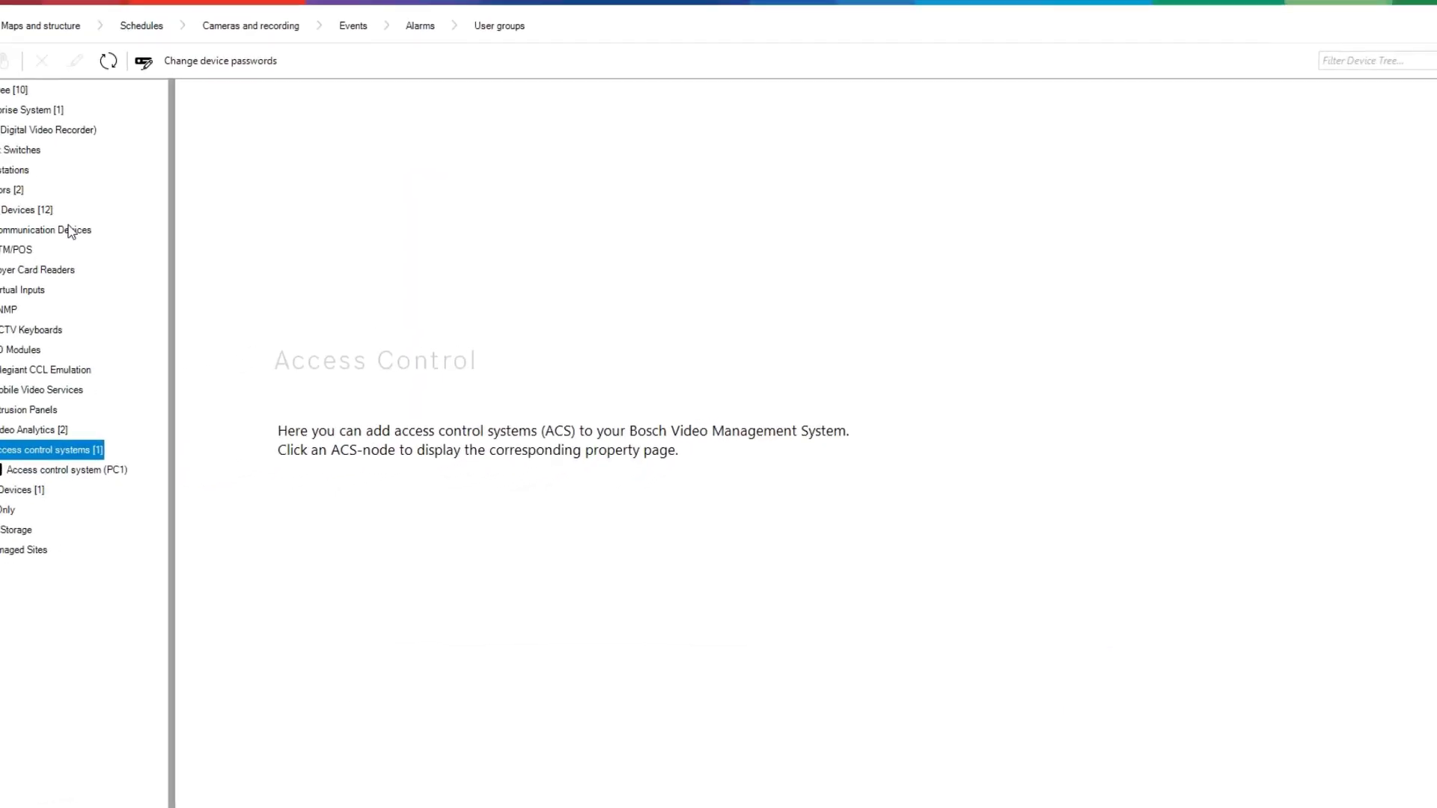
click(52, 30)
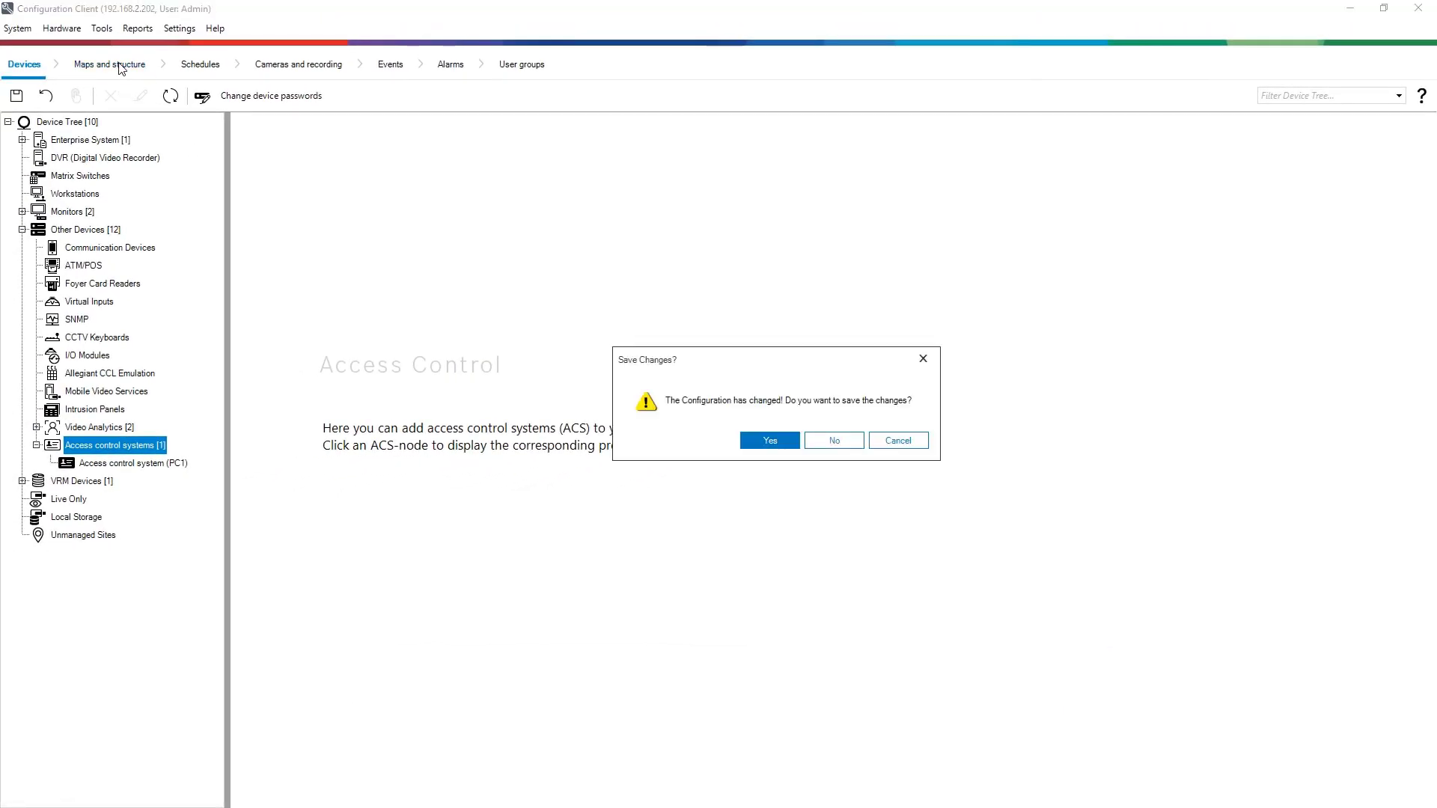
click(750, 441)
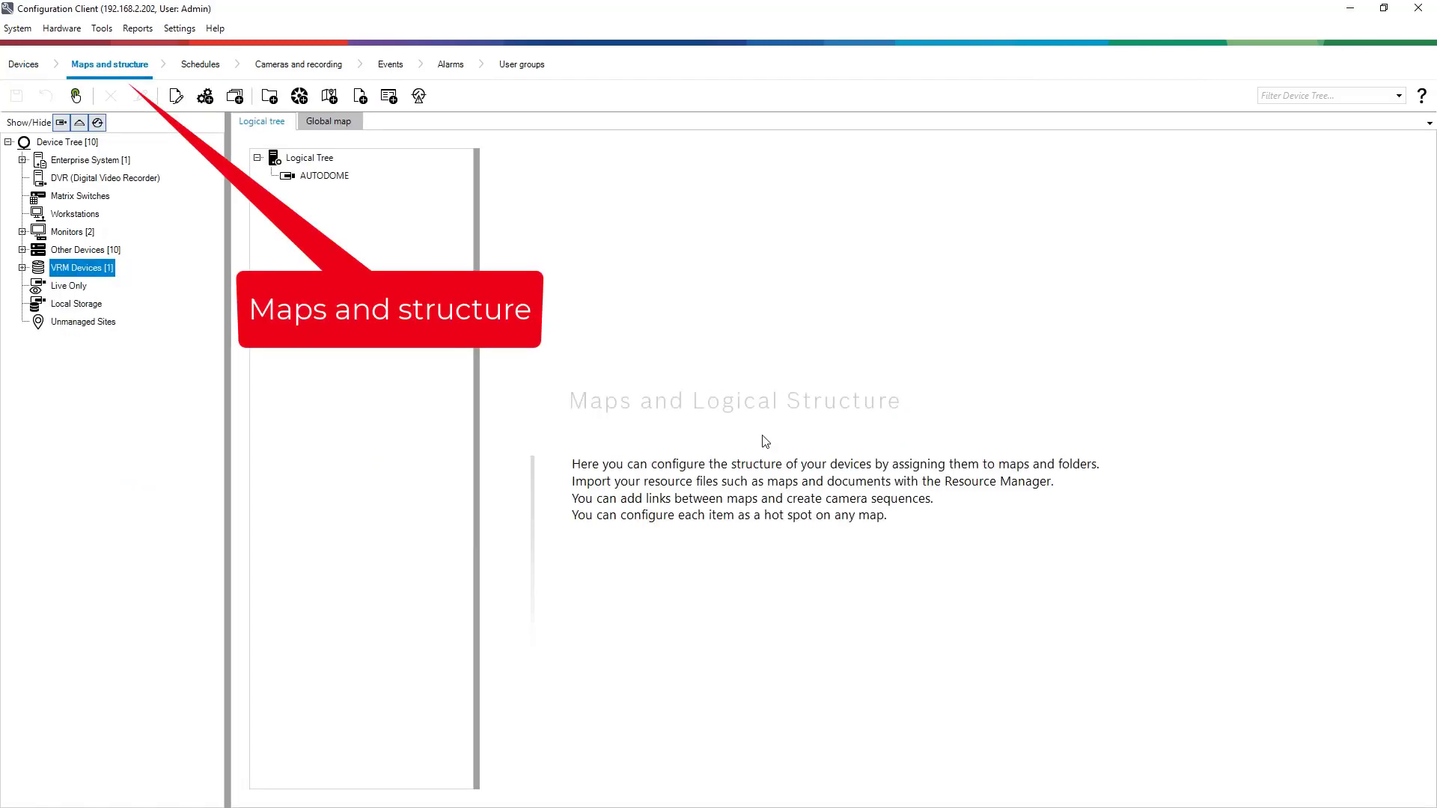
Expand the PC1 access control system down to the AMC 4-R4-1 entrances and add the office-floor-plan.png map to the logical tree.
click(23, 250)
click(36, 429)
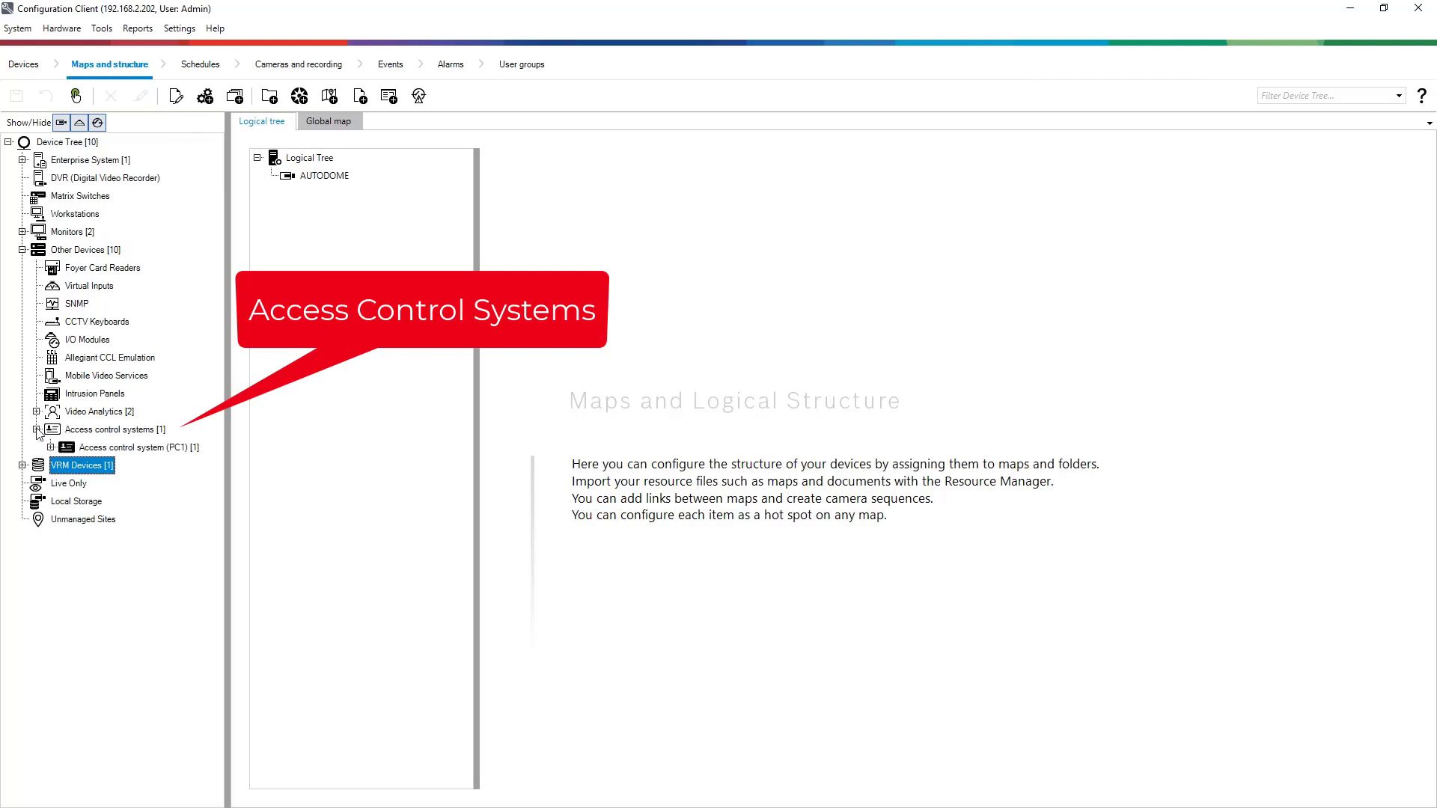
click(50, 447)
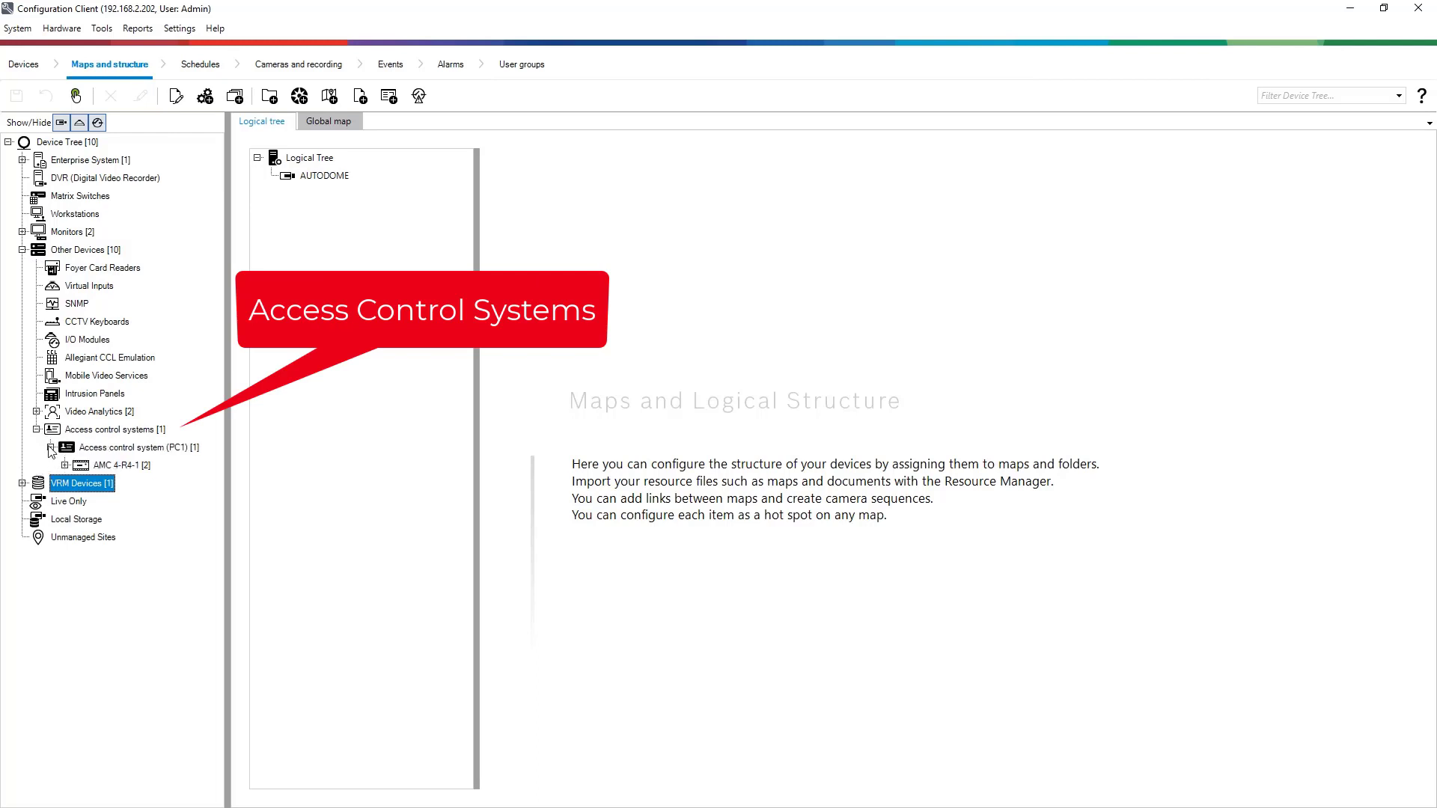
click(65, 466)
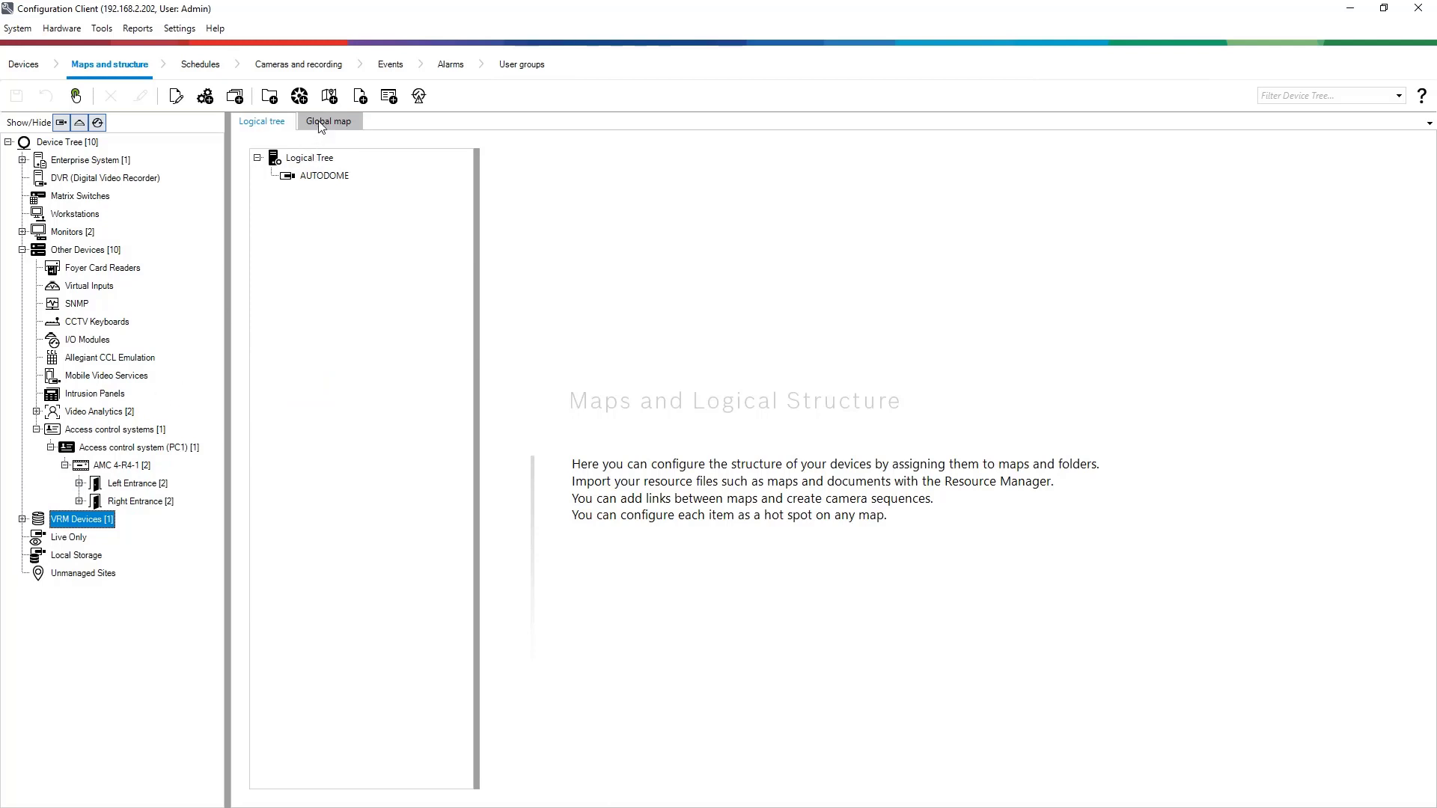
click(299, 96)
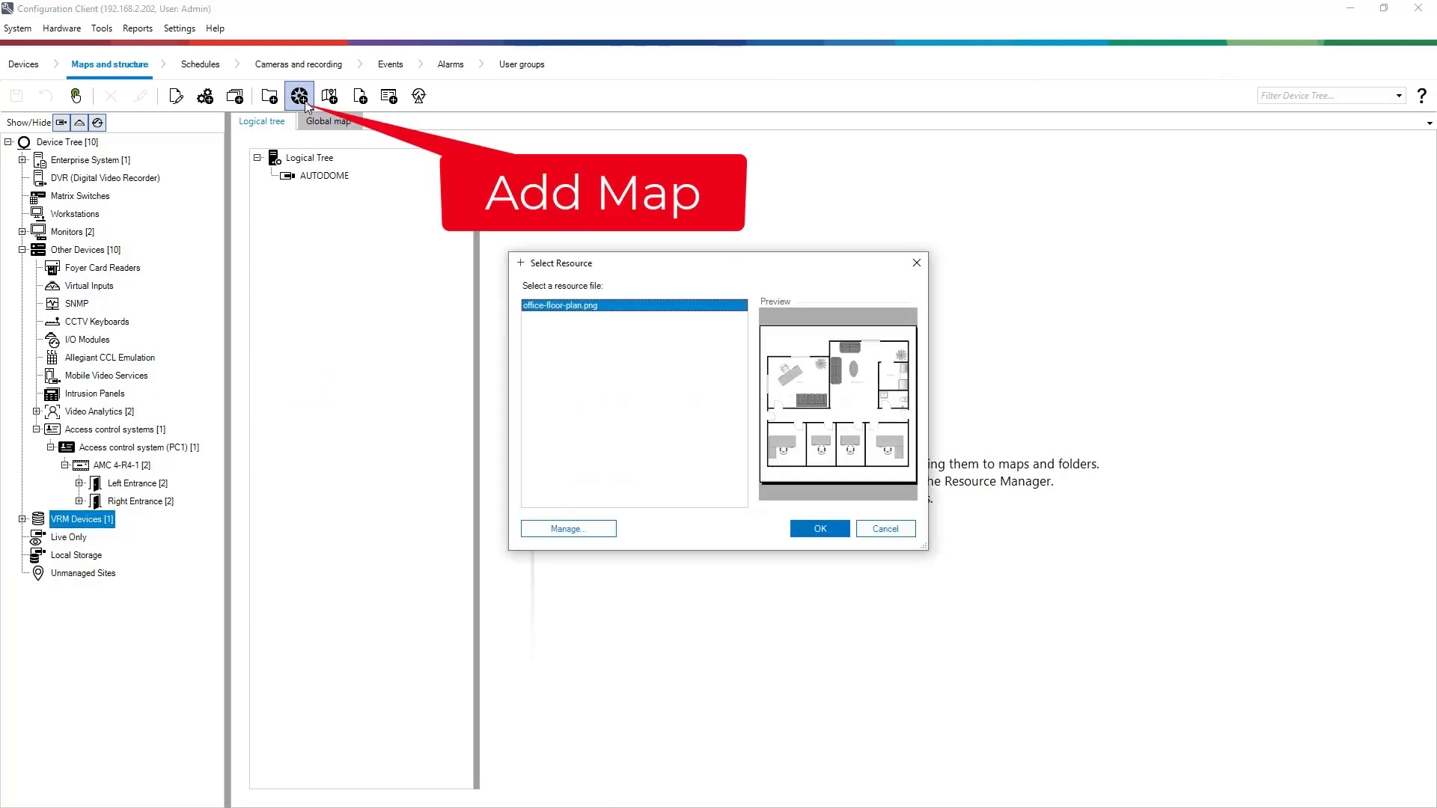
click(820, 529)
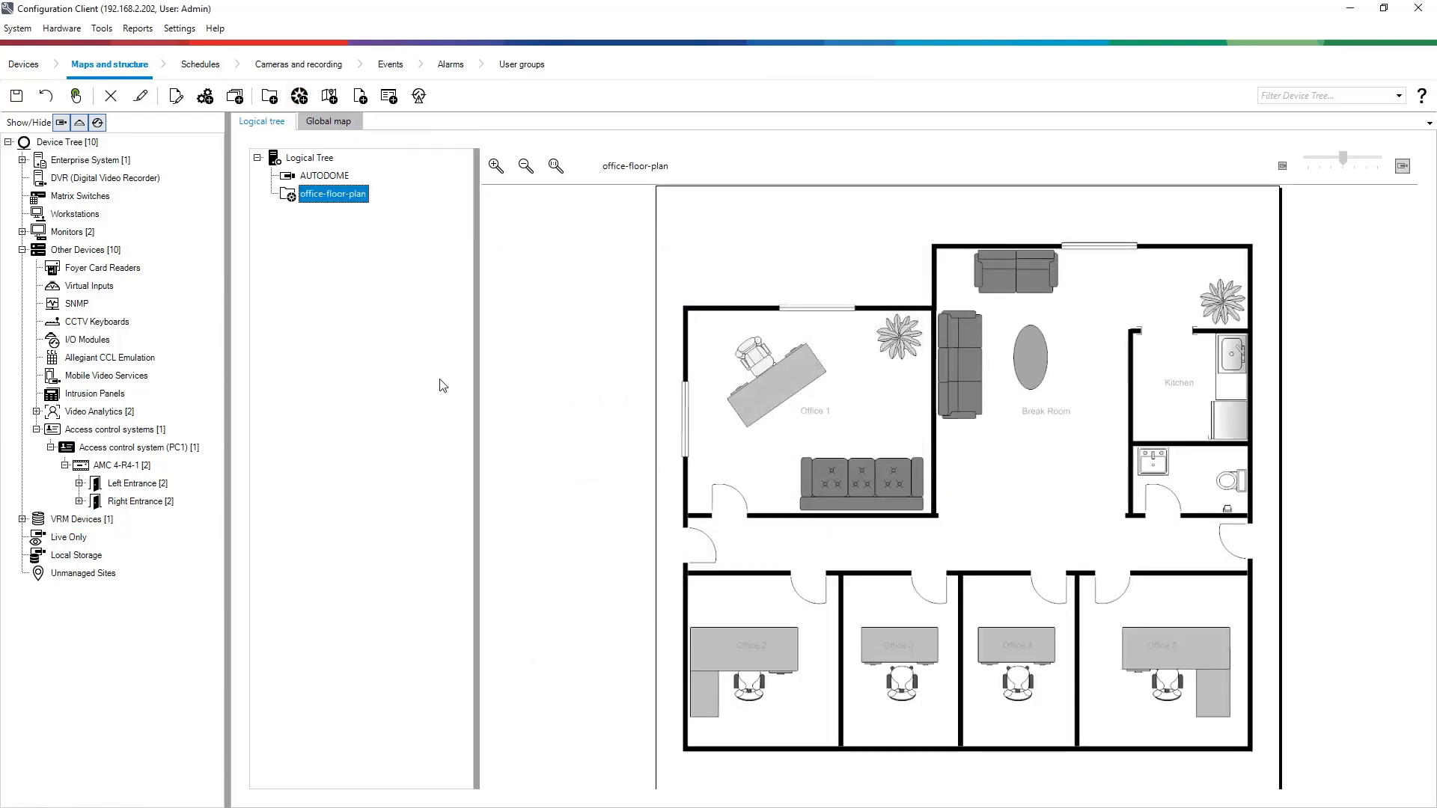
Place Left Door and Right Door at the floor plan's corridor ends, enlarge the icons, and place the AUTODOME camera above Left Door.
click(79, 483)
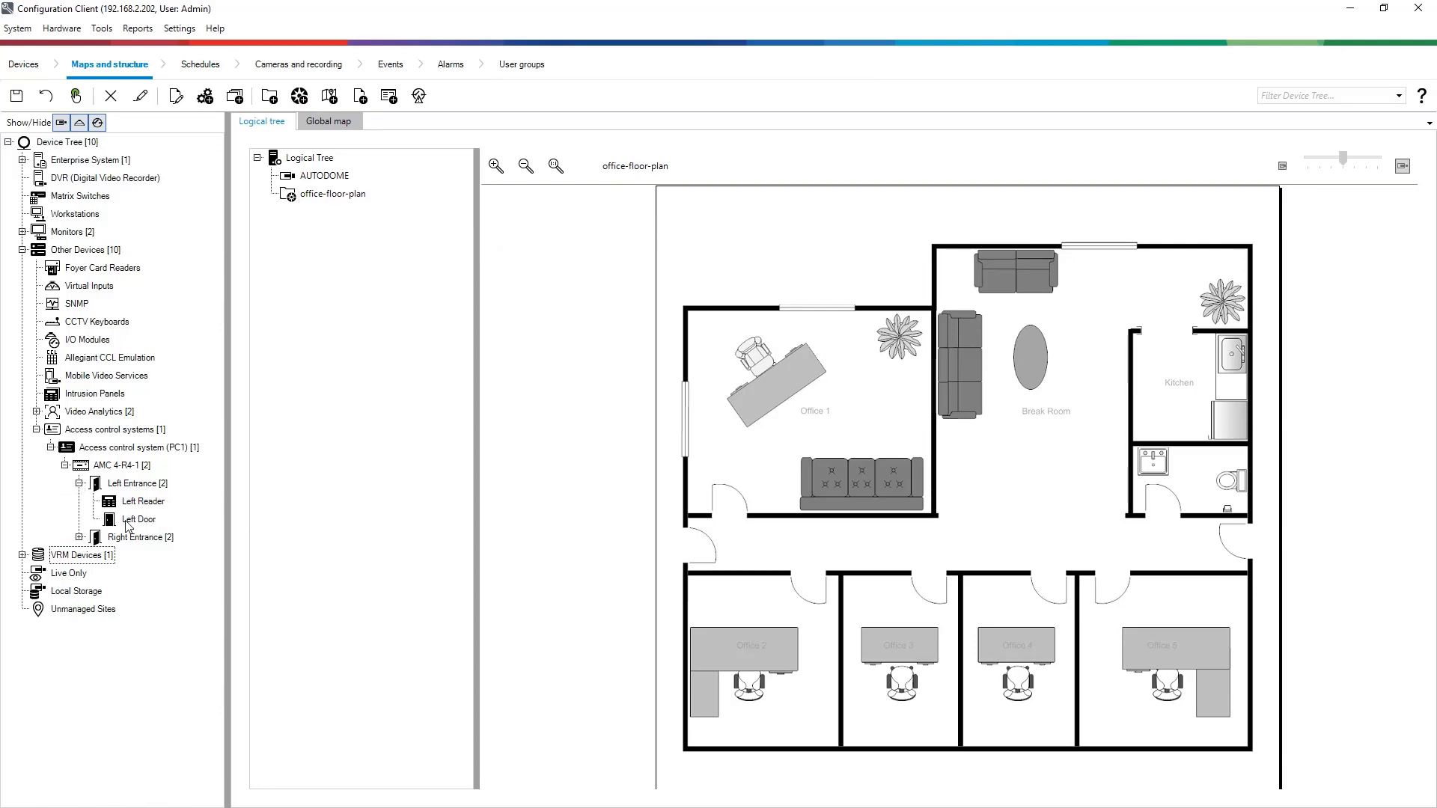
drag(138, 520, 685, 547)
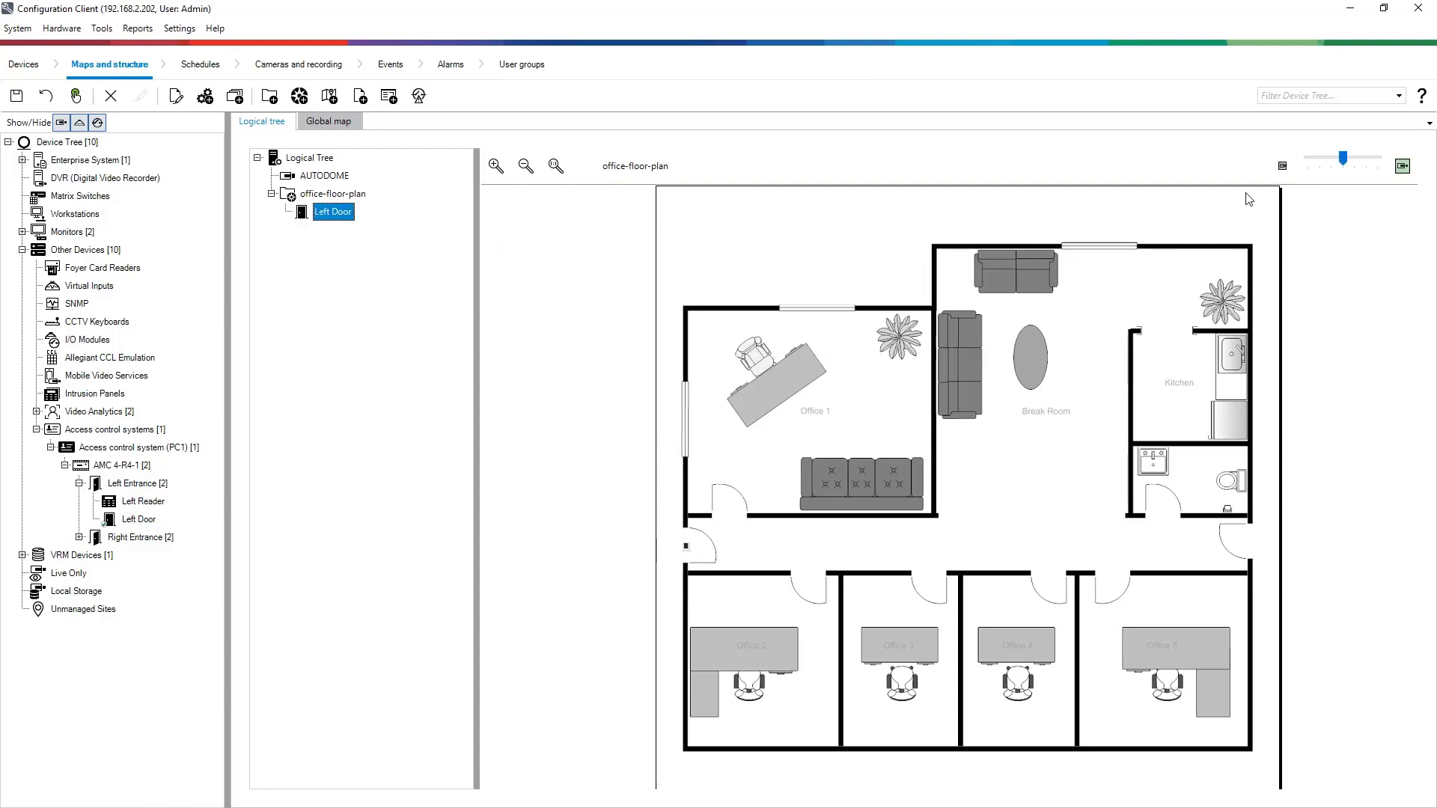
drag(1343, 160, 1370, 166)
click(79, 537)
drag(142, 573, 1243, 538)
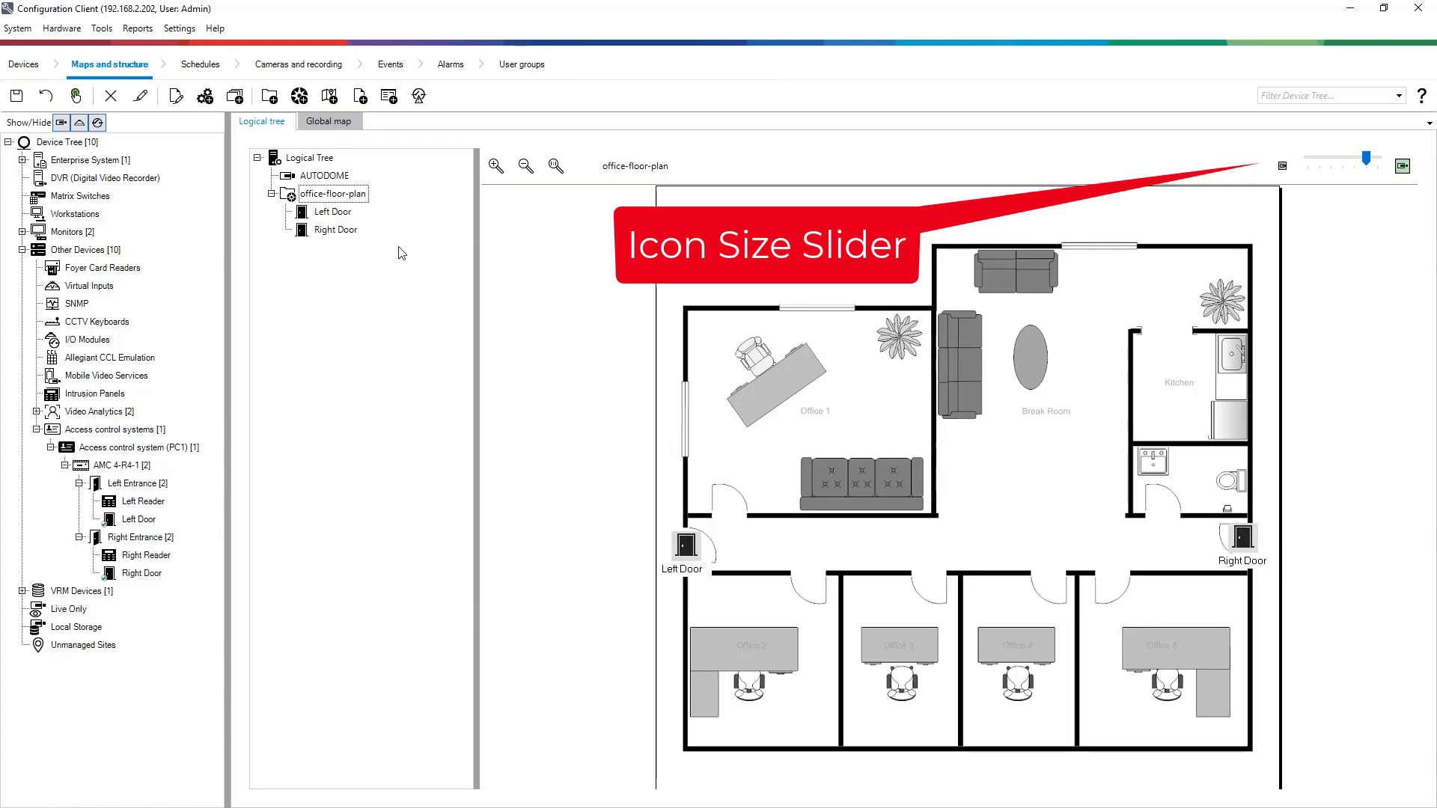
drag(313, 182, 675, 485)
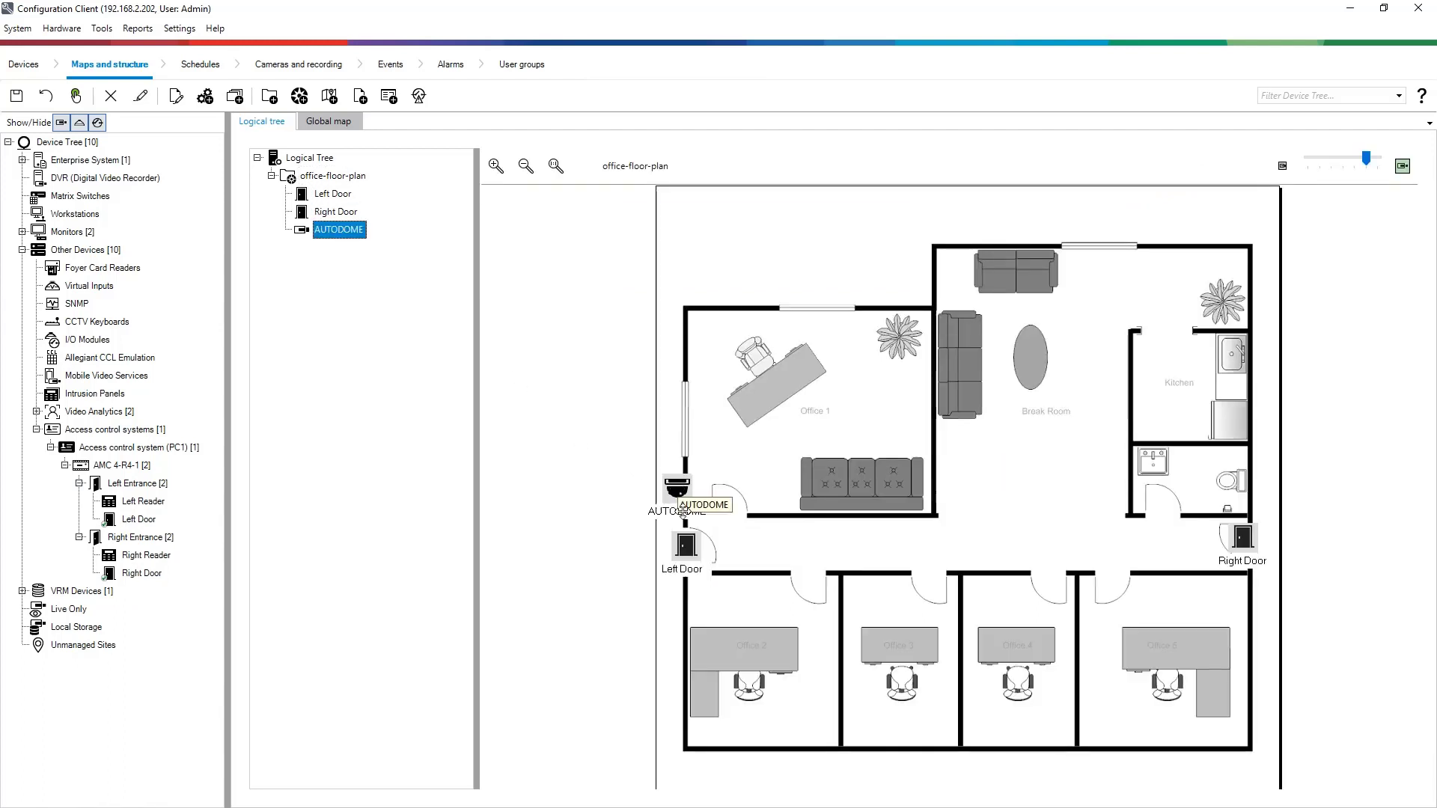
Change the Left Door icon's colour to white, set that colour for all map icons, and save and activate the configuration.
right_click(684, 549)
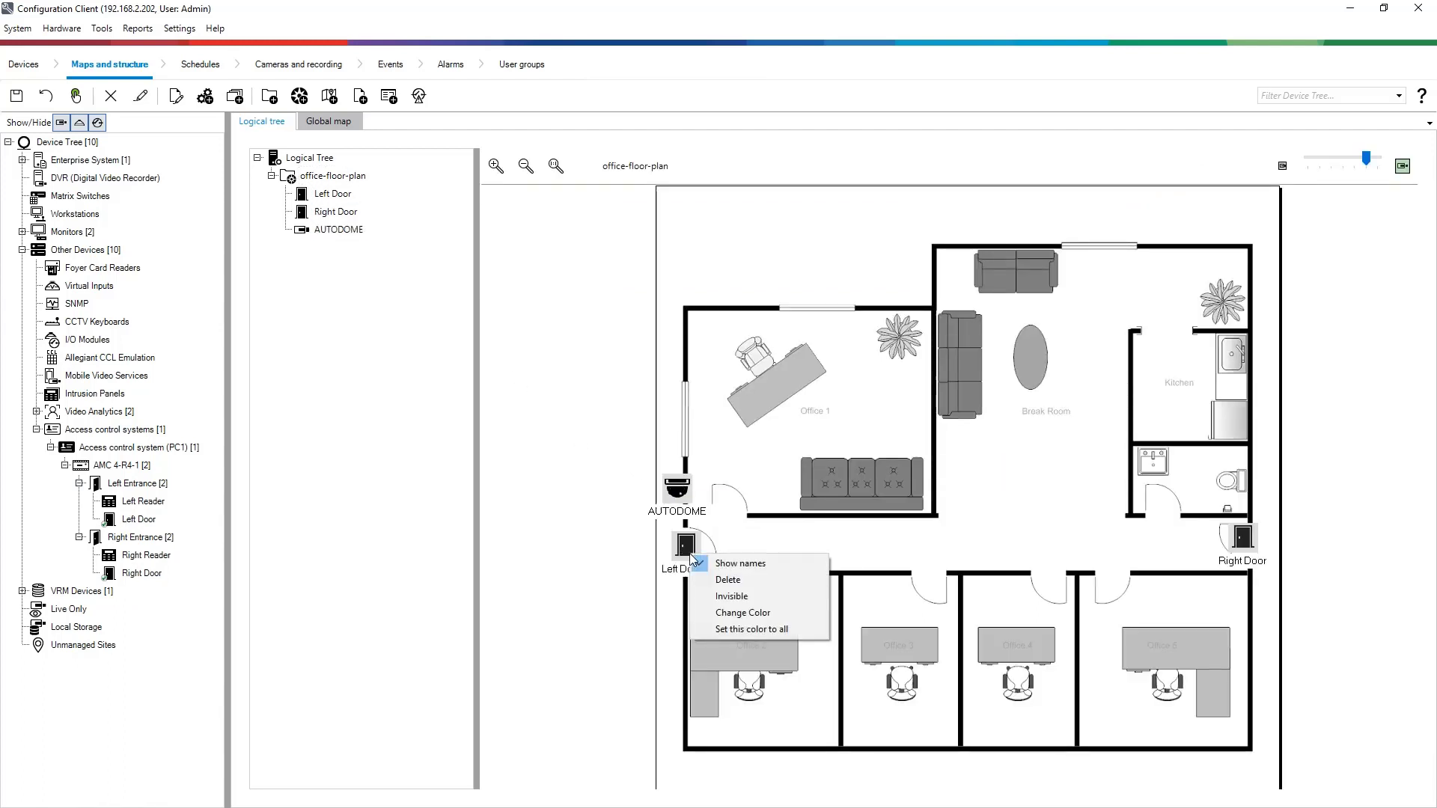
click(722, 614)
click(786, 315)
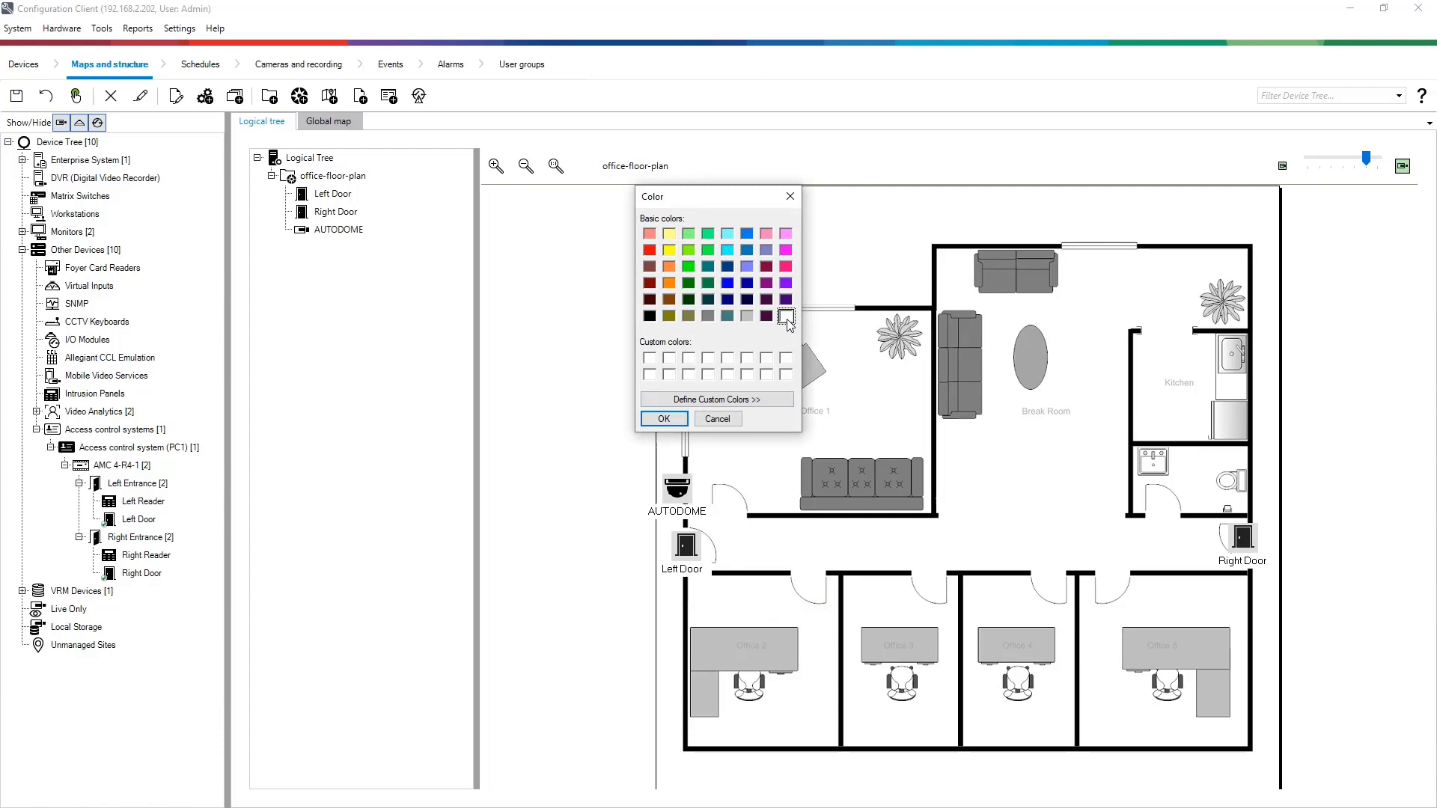
click(663, 418)
right_click(692, 555)
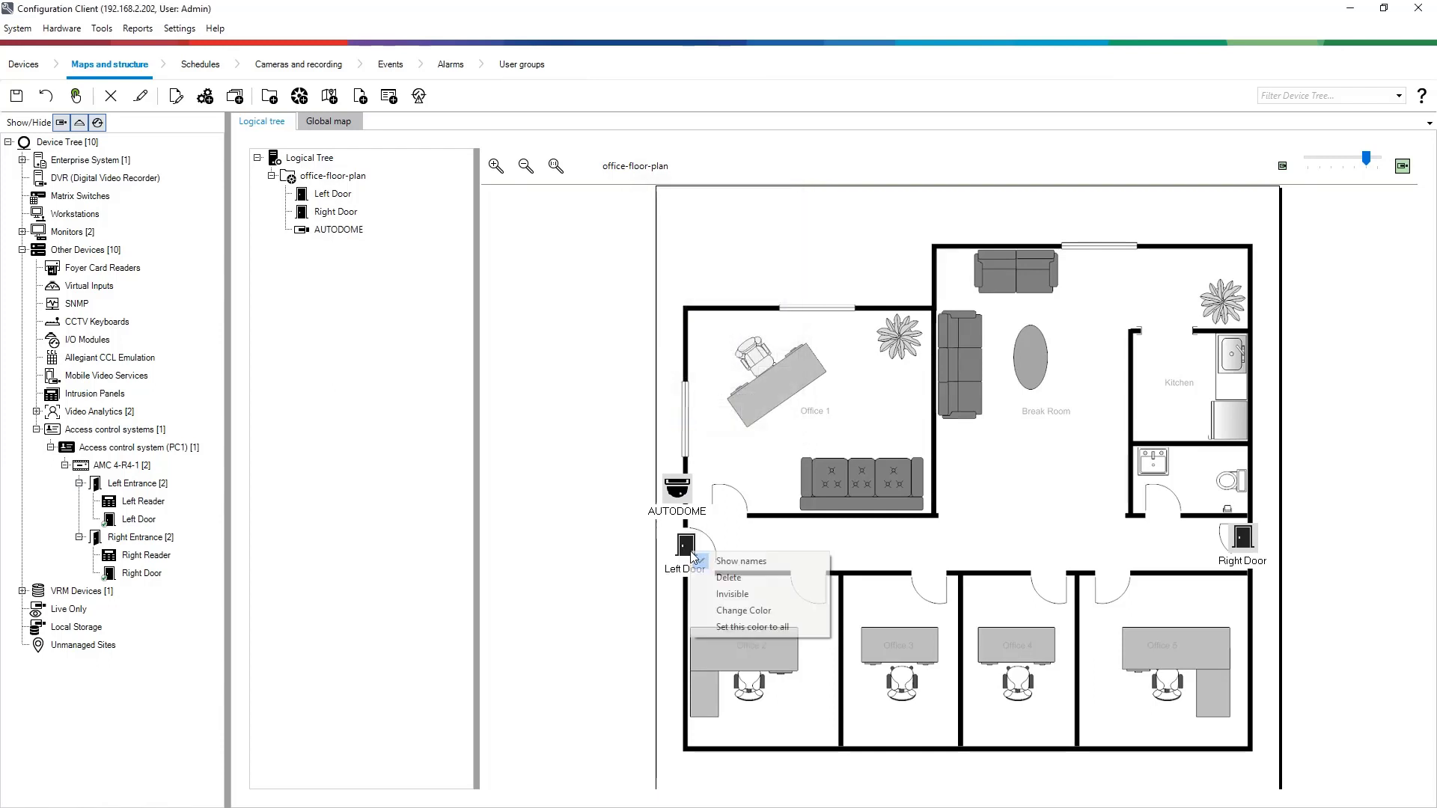
click(752, 627)
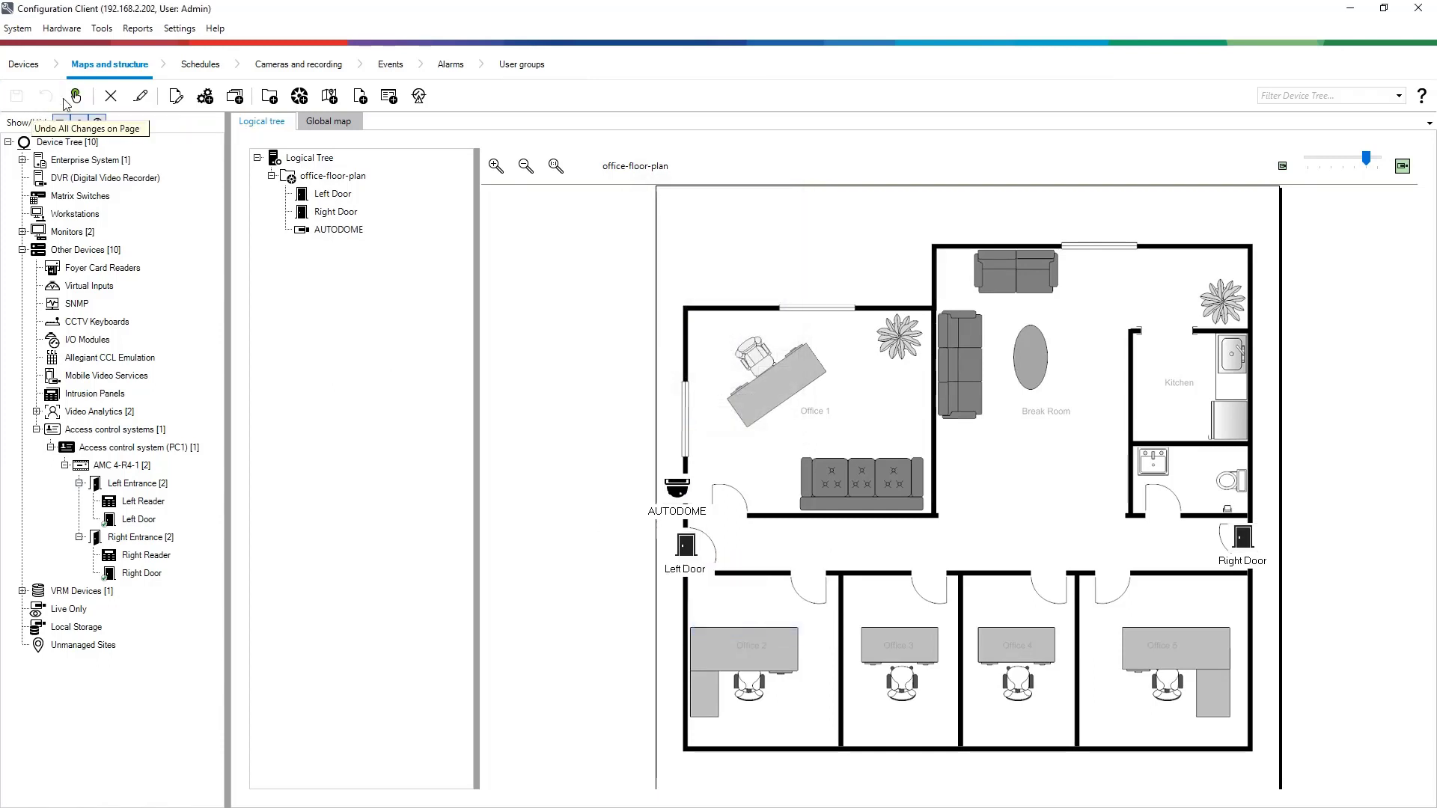
click(75, 95)
click(670, 524)
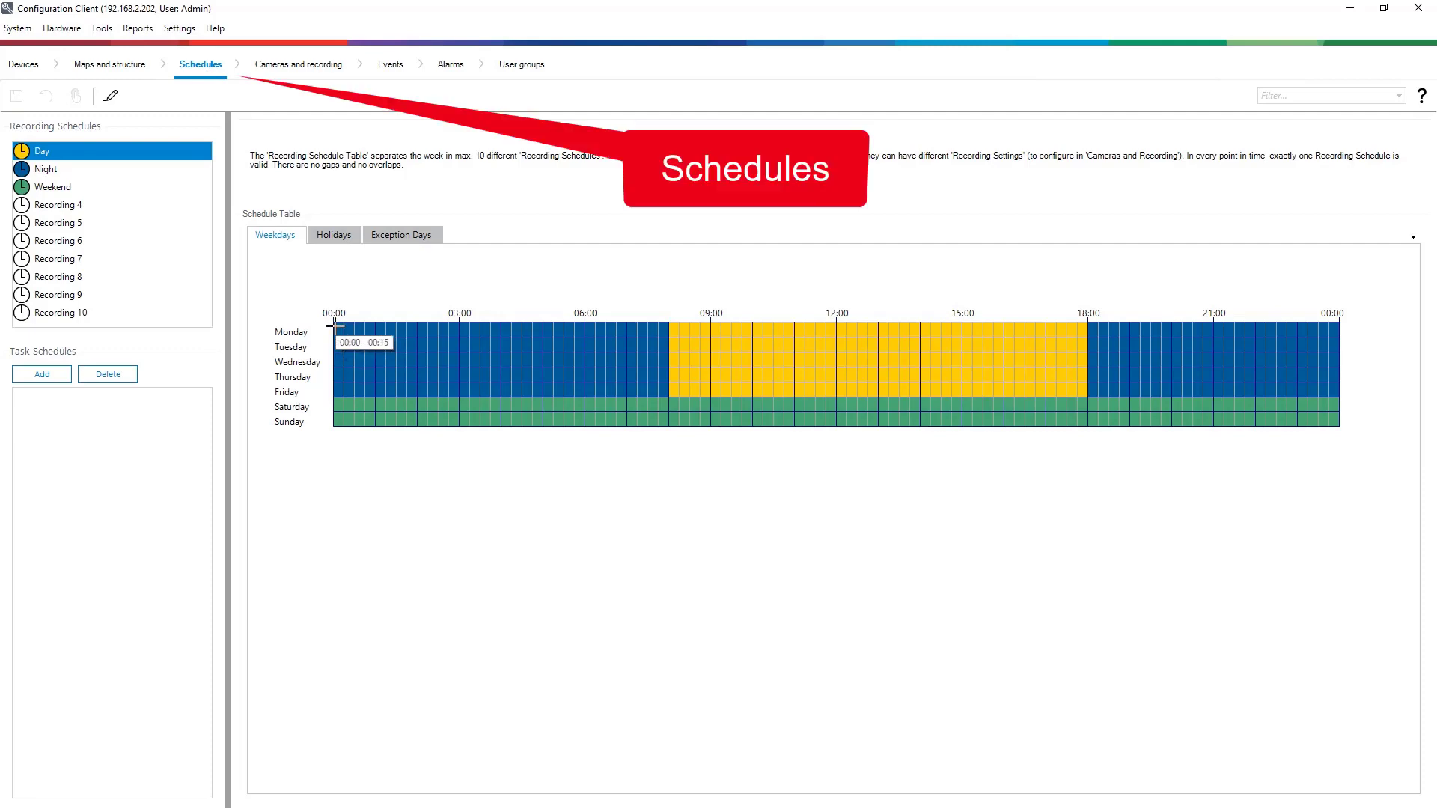
Assign the Day recording schedule to all 24 hours from Monday to Sunday and save the schedule table.
drag(335, 329, 1342, 423)
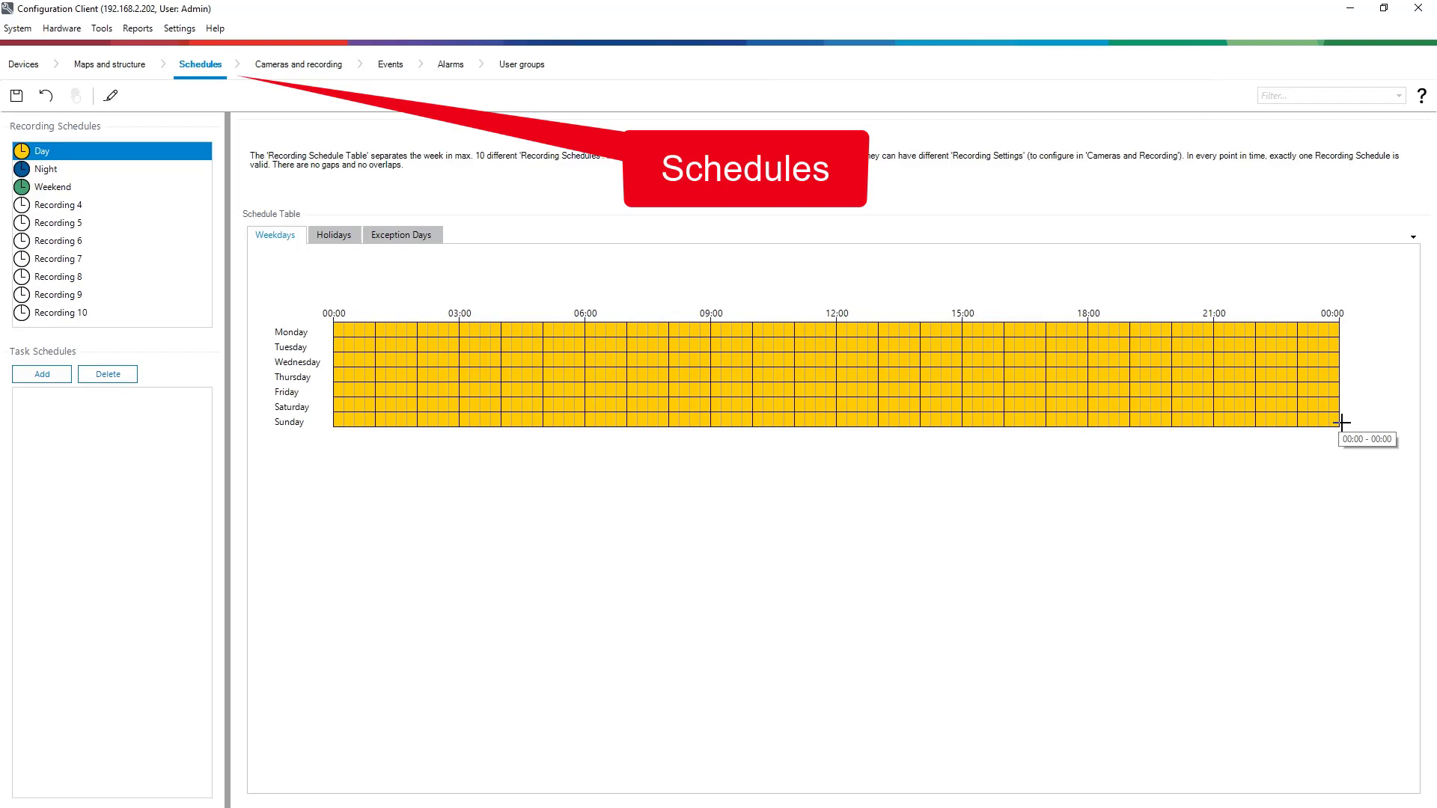
click(29, 106)
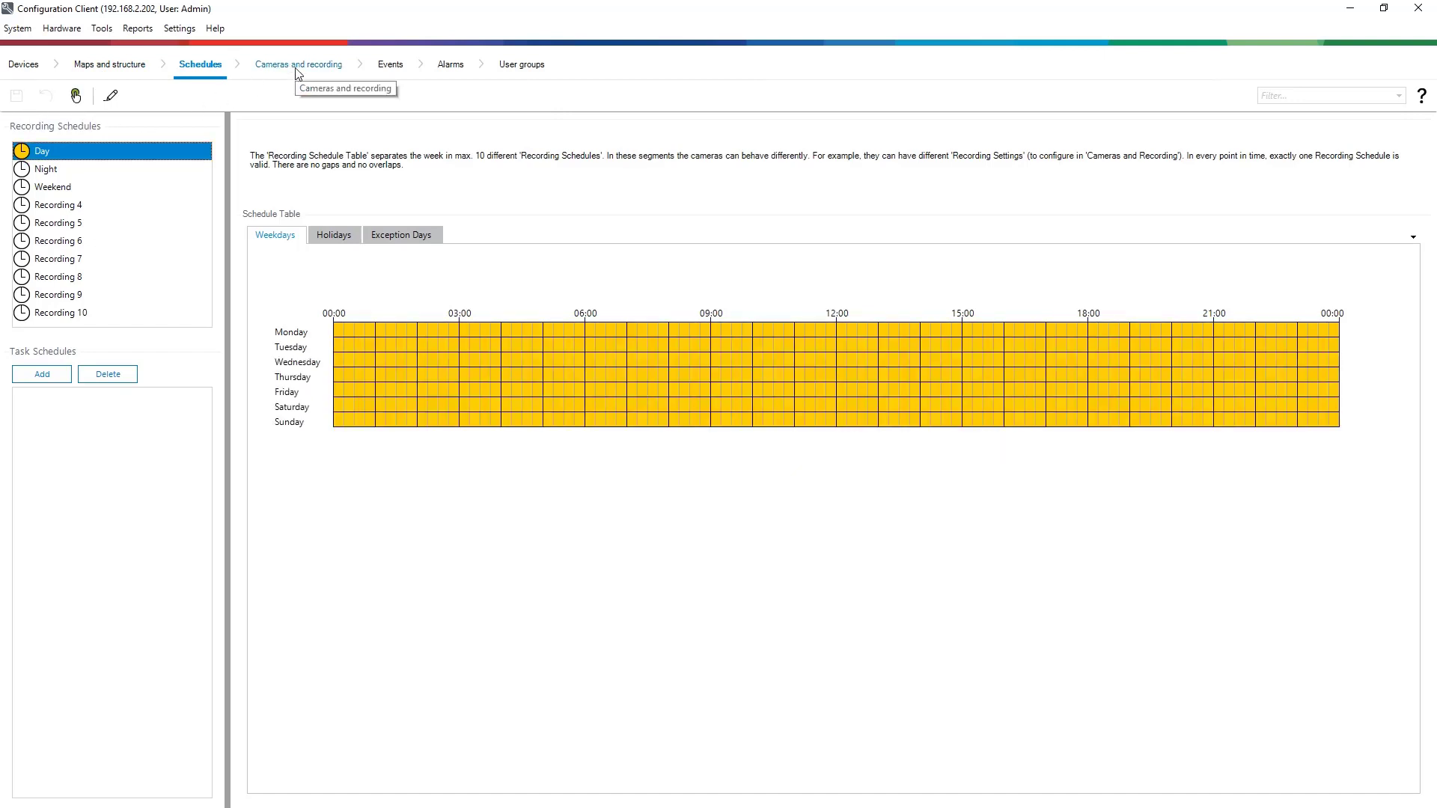
In the VRM view of Cameras and recording, set the AUTODOME camera's recording setting to Alarm Recording and save.
click(297, 68)
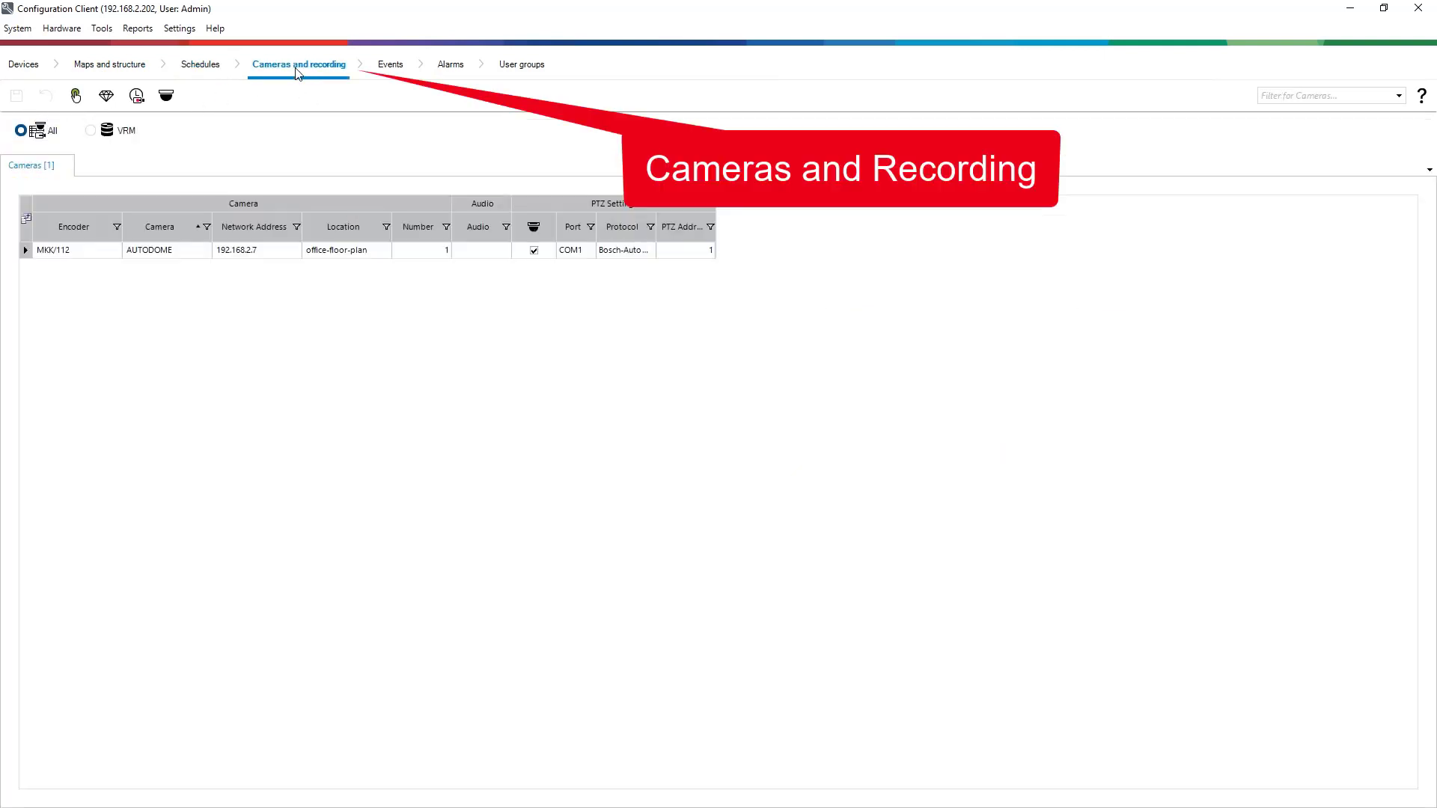
click(90, 131)
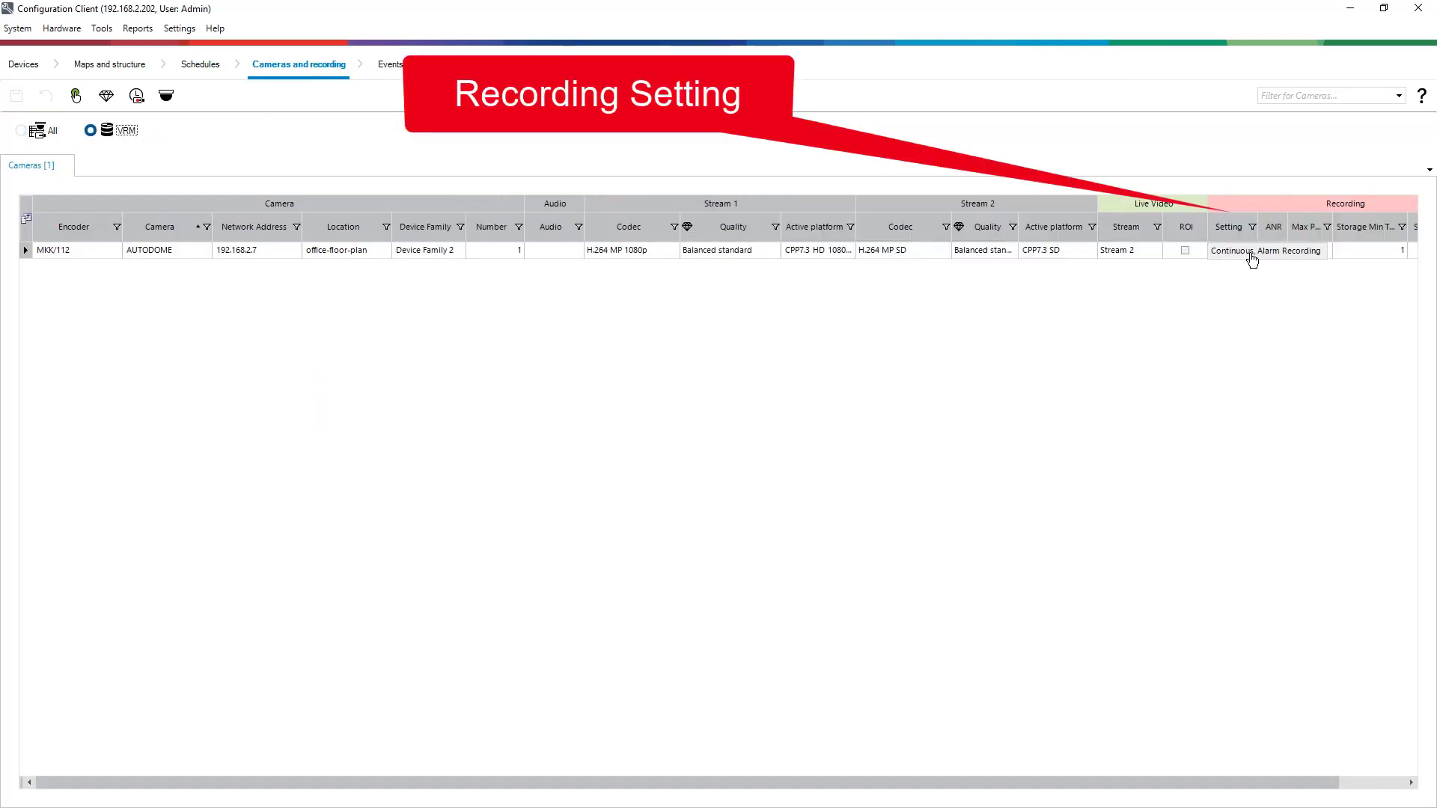
click(1253, 257)
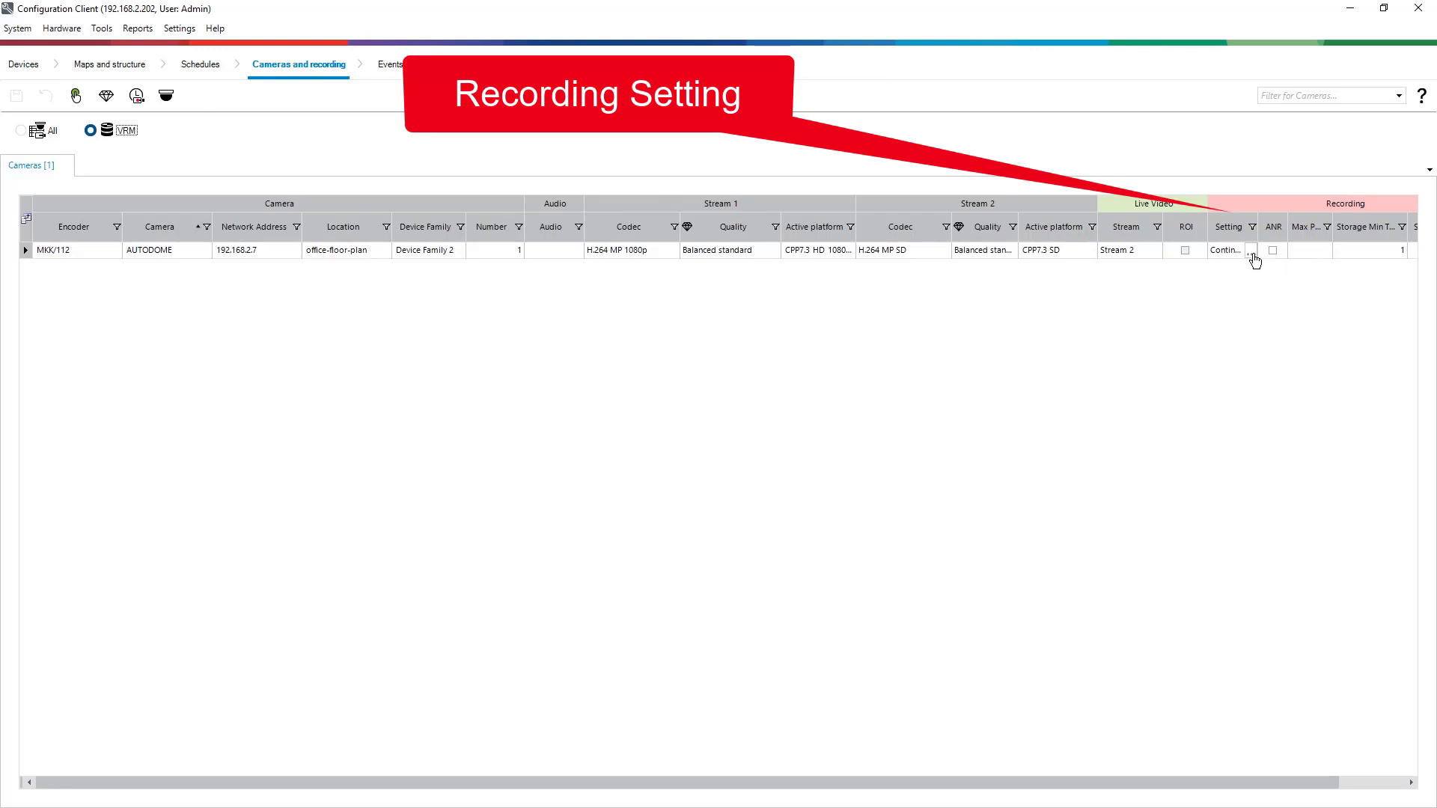
click(1254, 257)
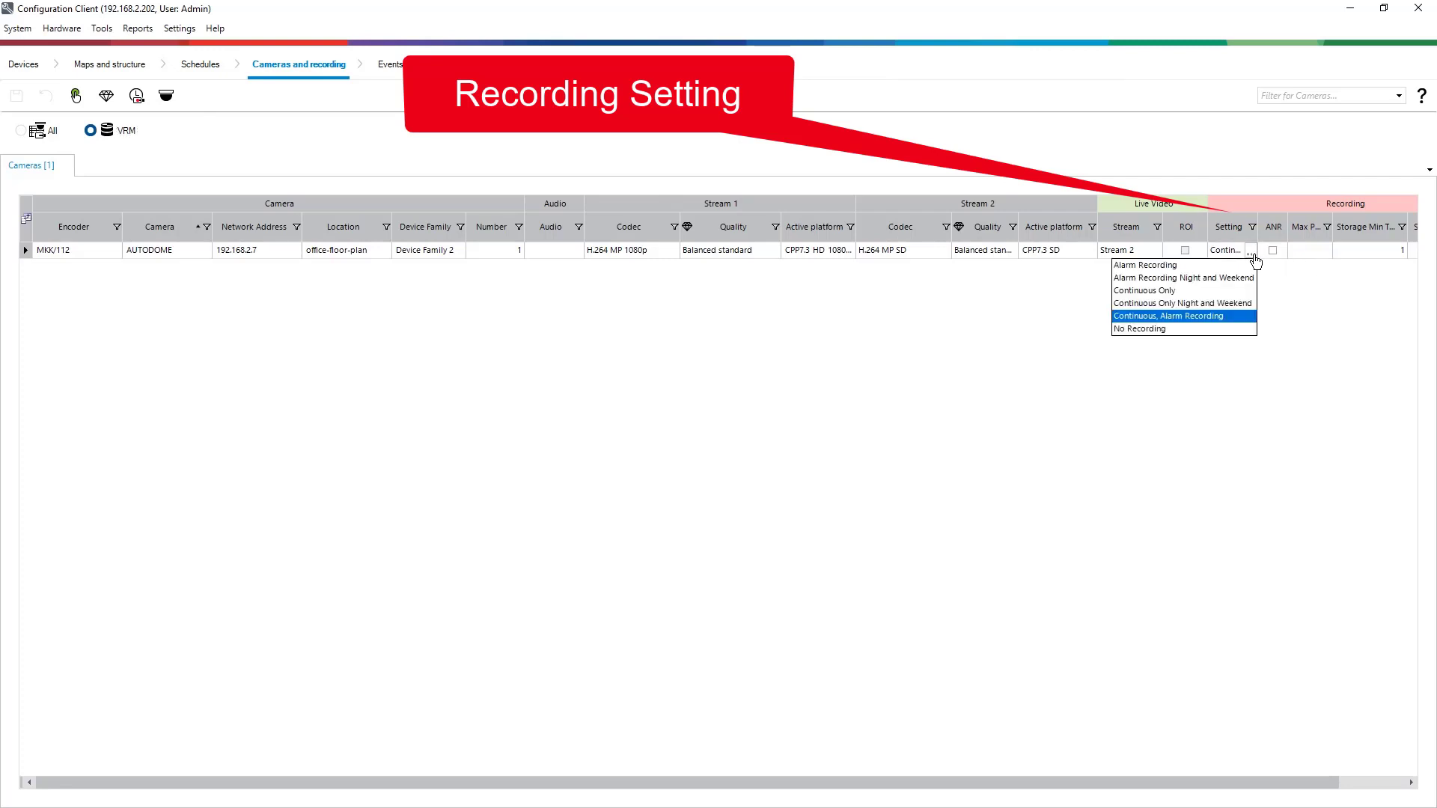
click(1248, 266)
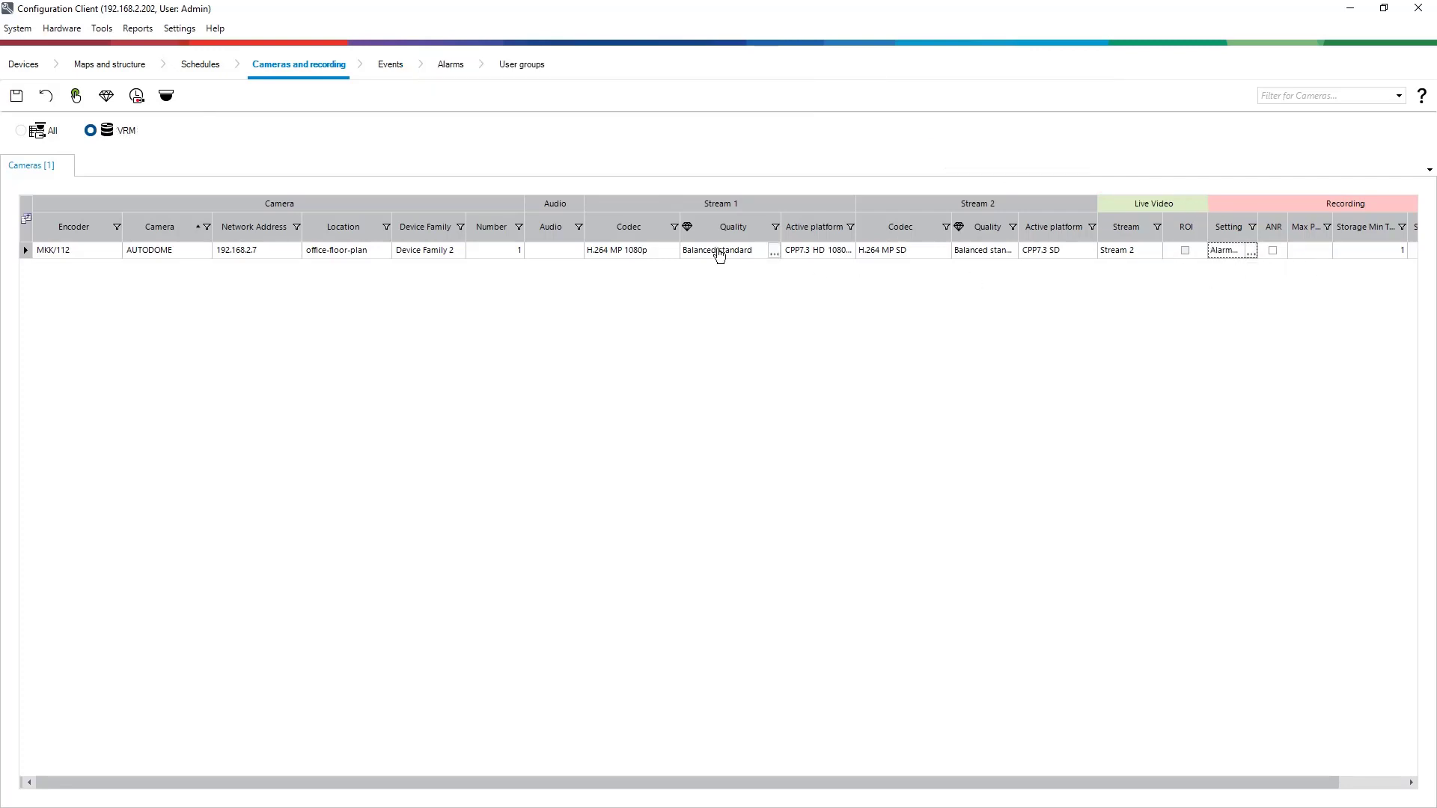
click(26, 102)
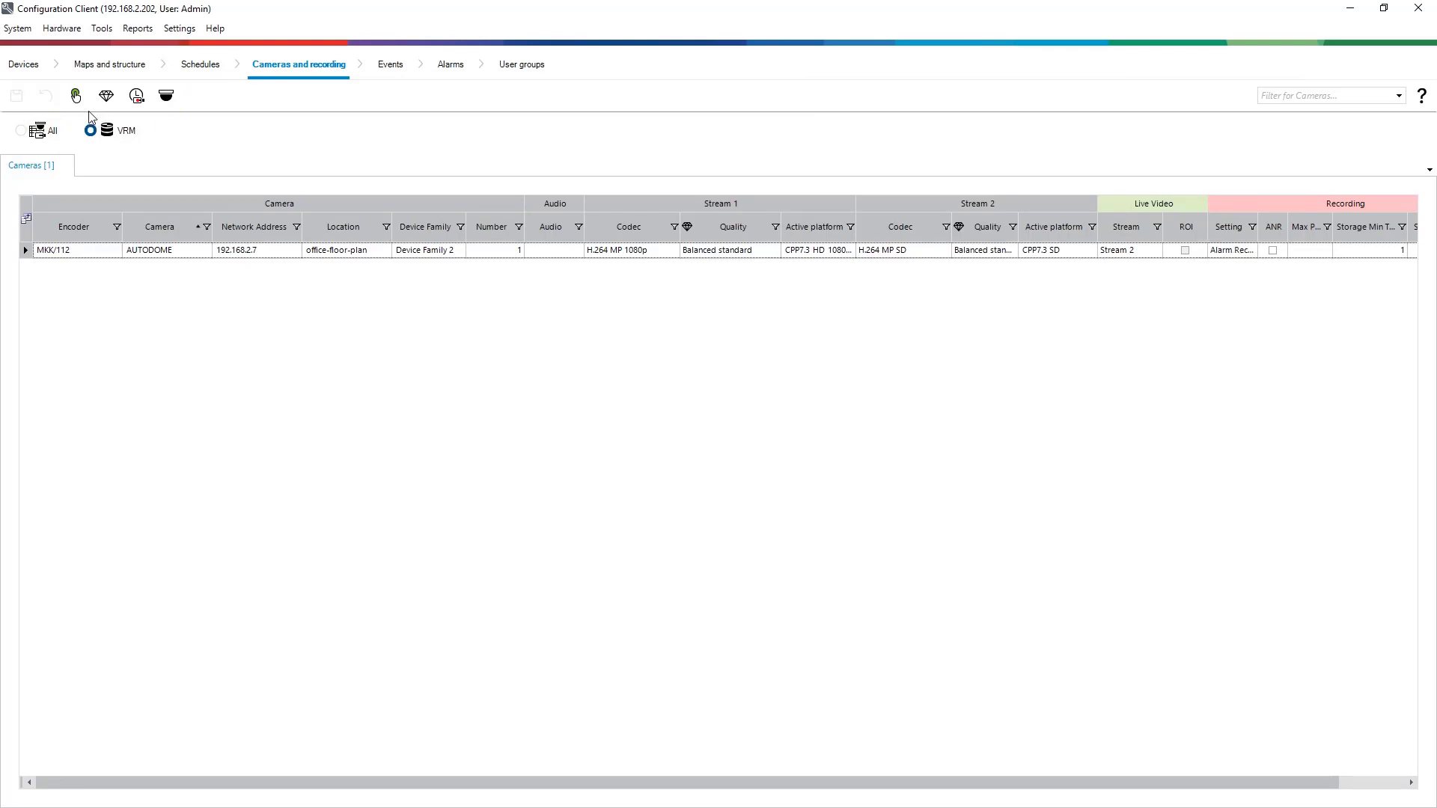
Set the Day post-alarm duration of the Alarm Recording setting to 00:00:30, and save and activate the configuration.
click(137, 98)
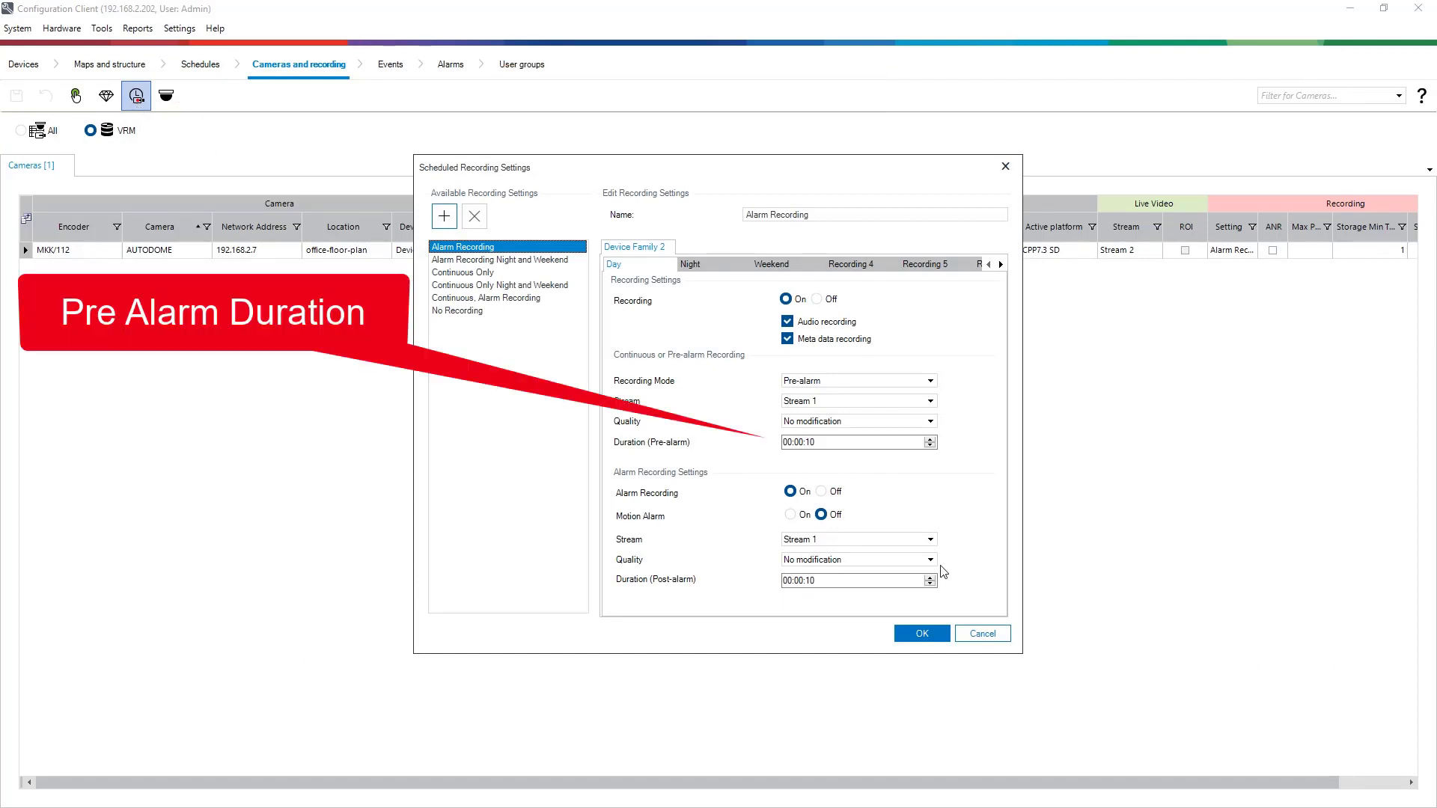
click(909, 583)
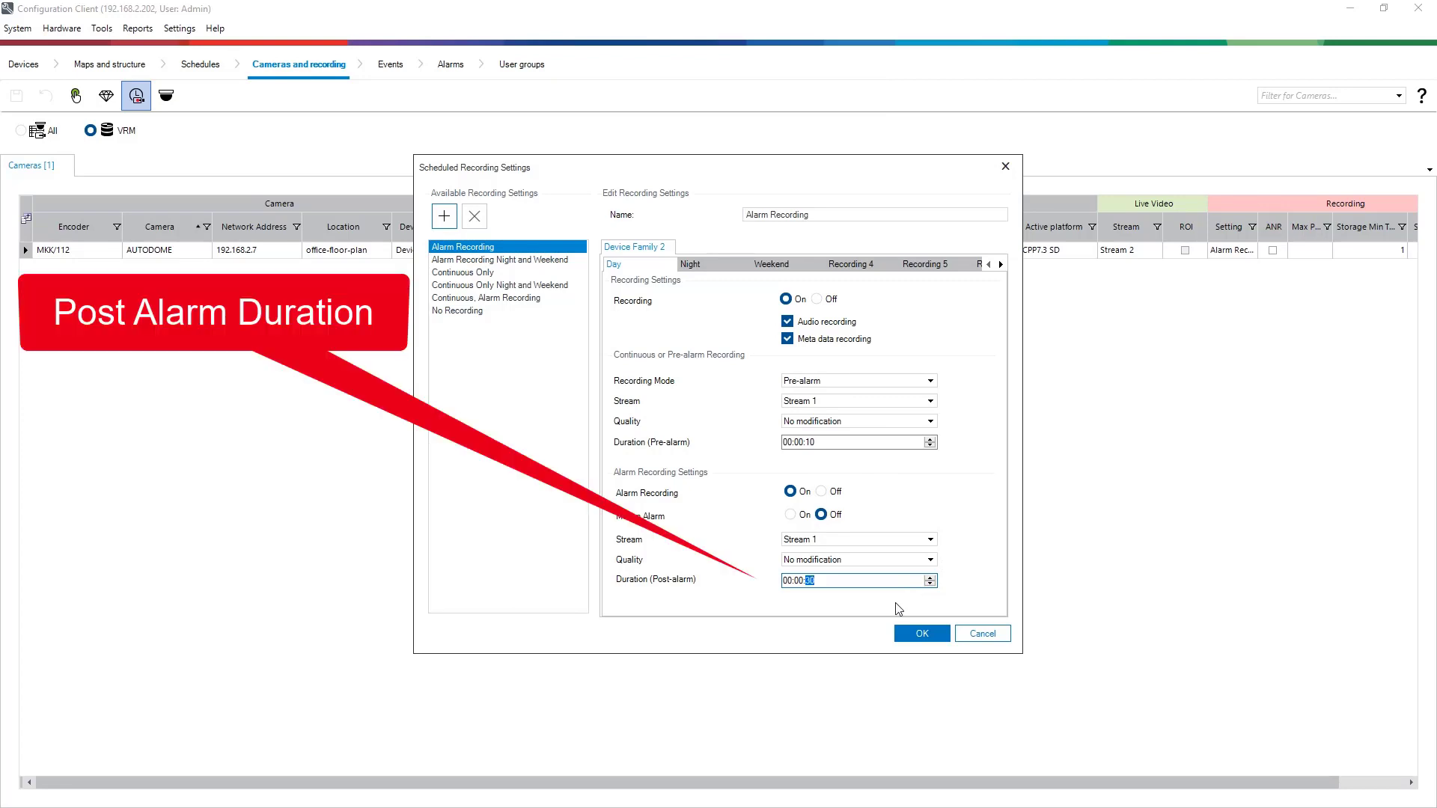
click(915, 633)
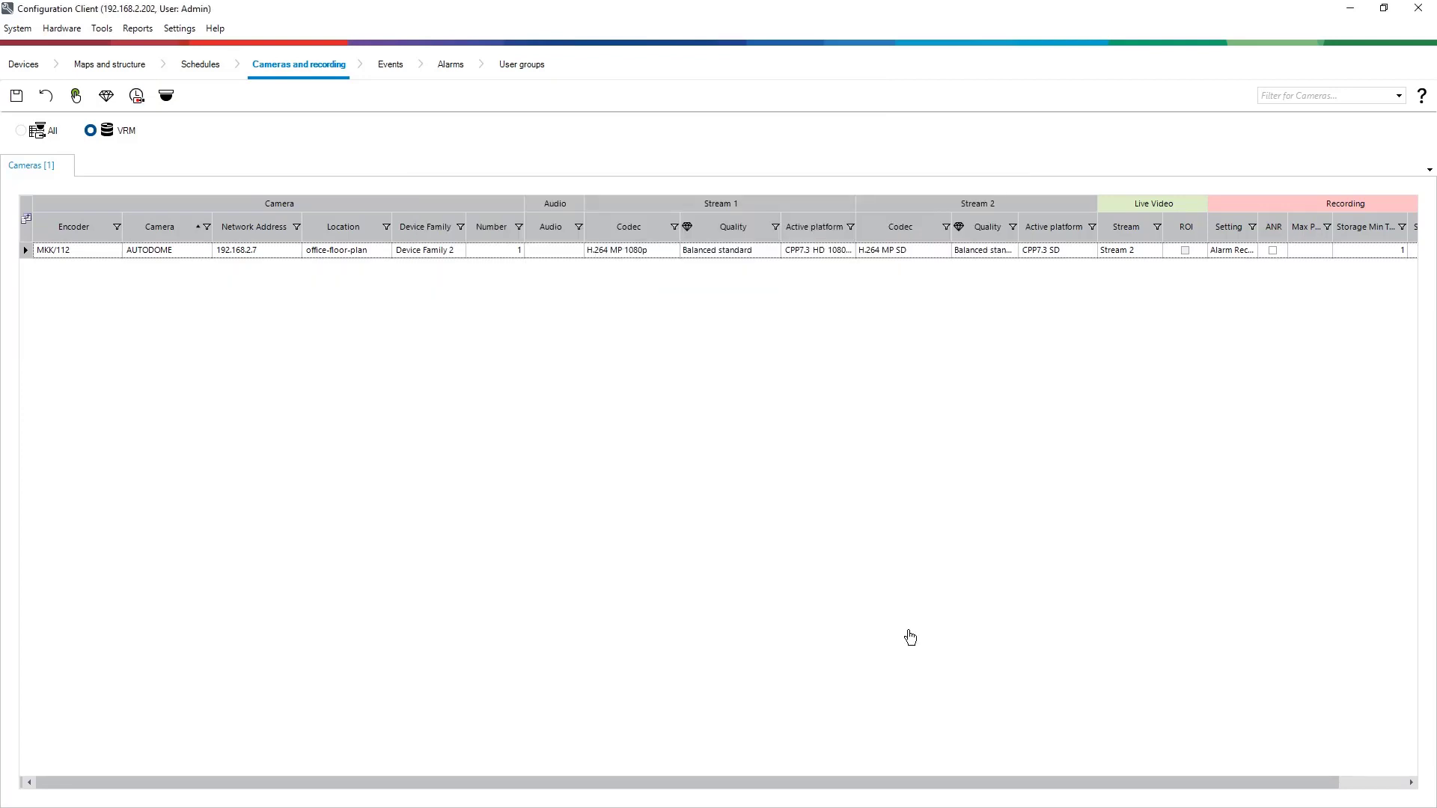
click(16, 96)
click(76, 95)
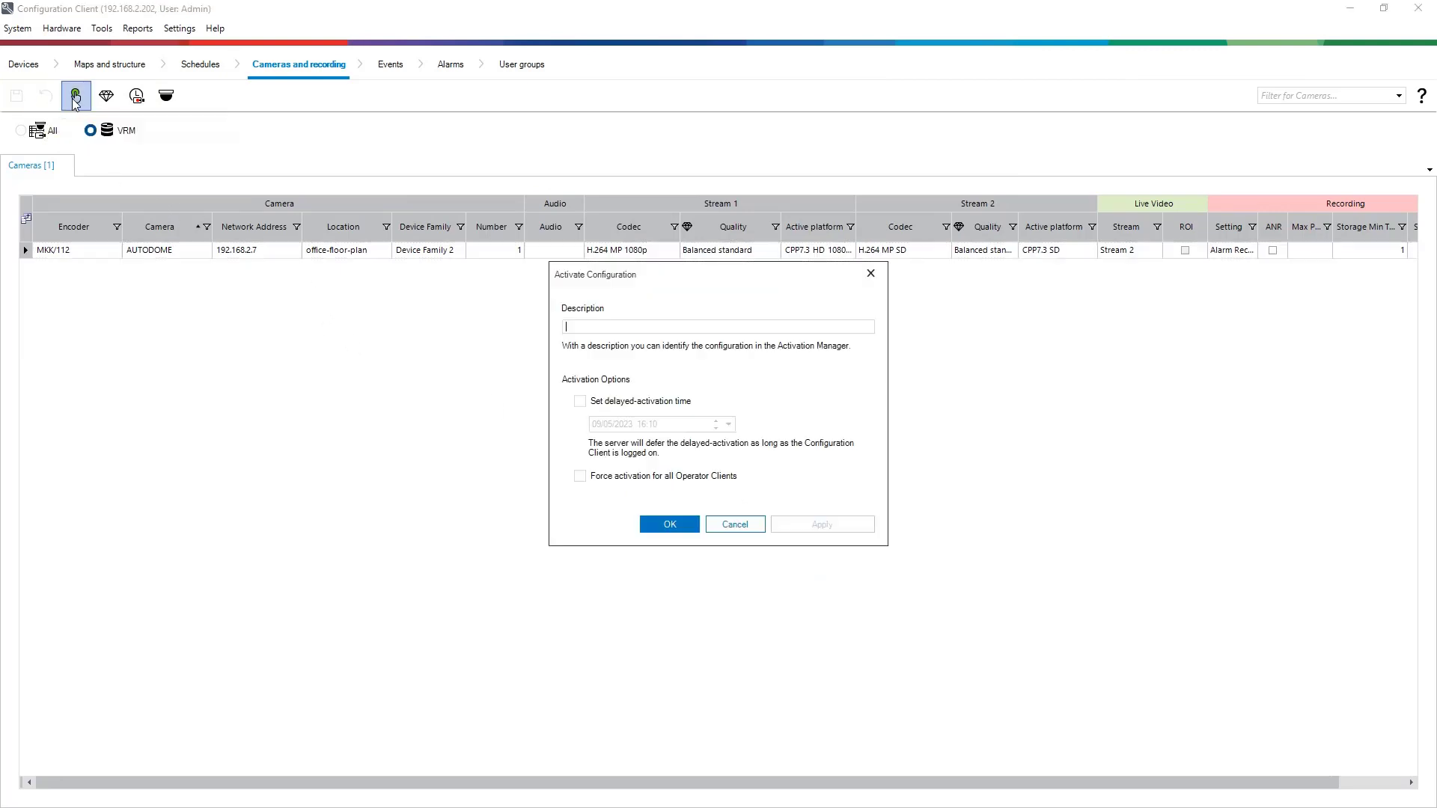
click(677, 522)
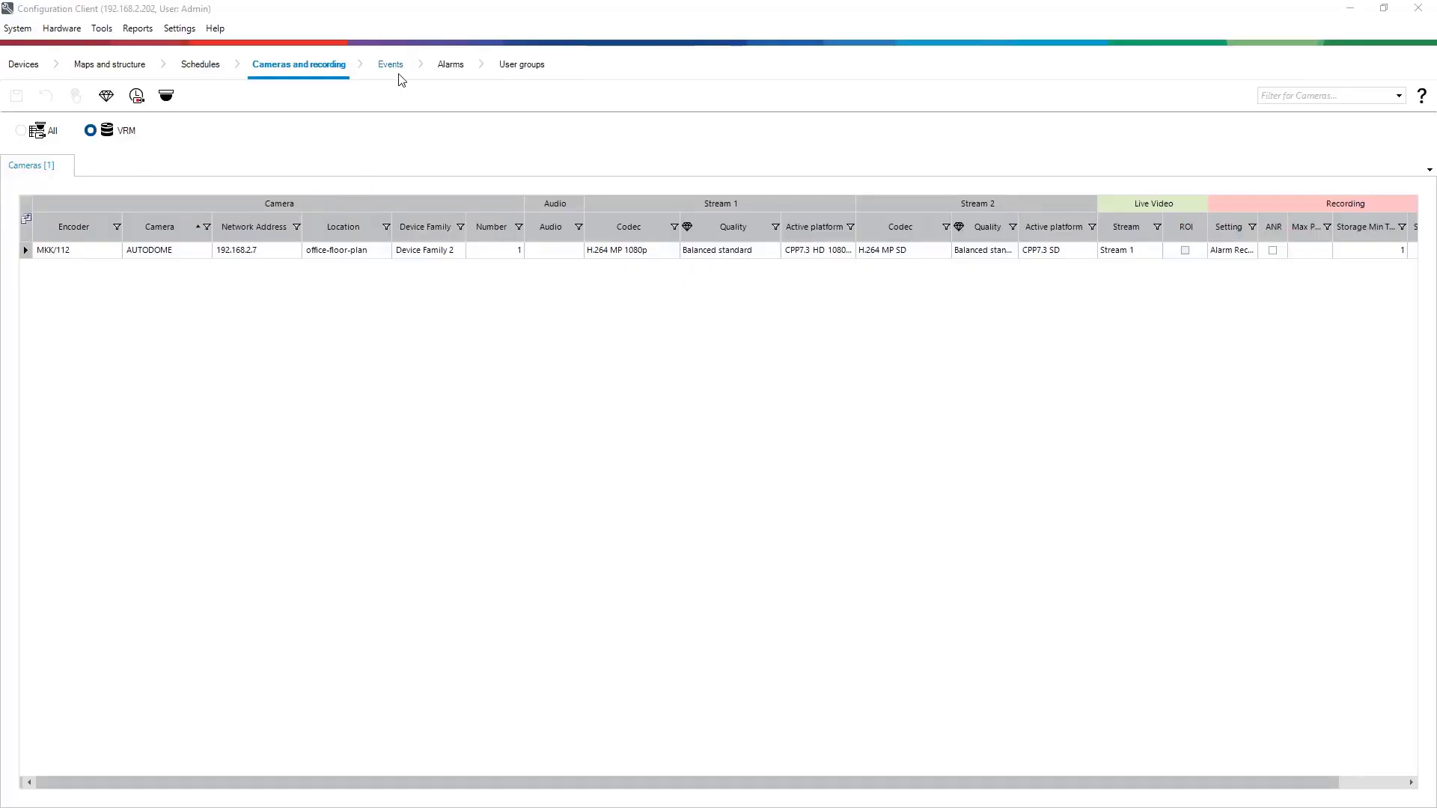
For the access credential reader's Access denied event, set the trigger alarm and log schedules to Always for Left Reader and Right Reader.
click(398, 68)
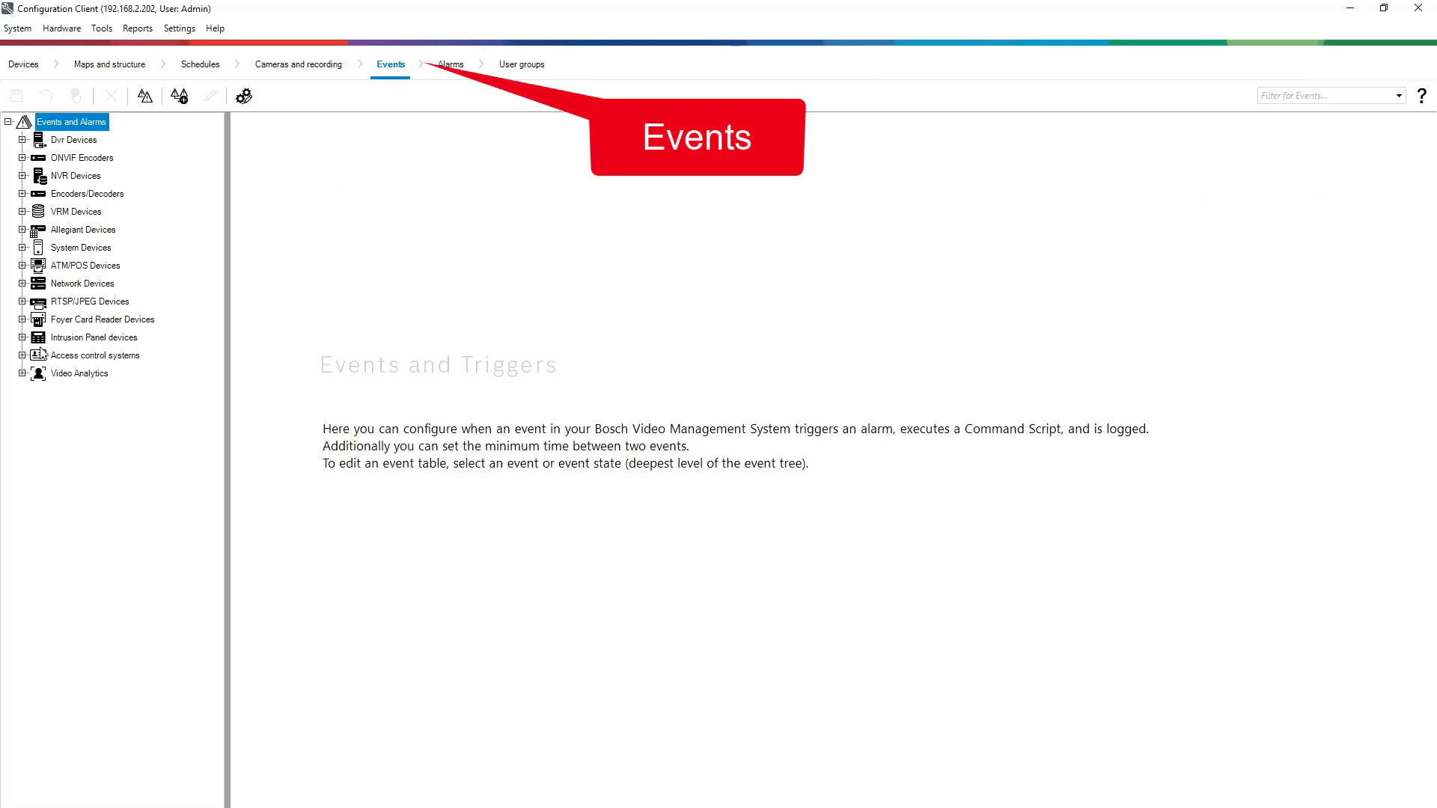
click(23, 356)
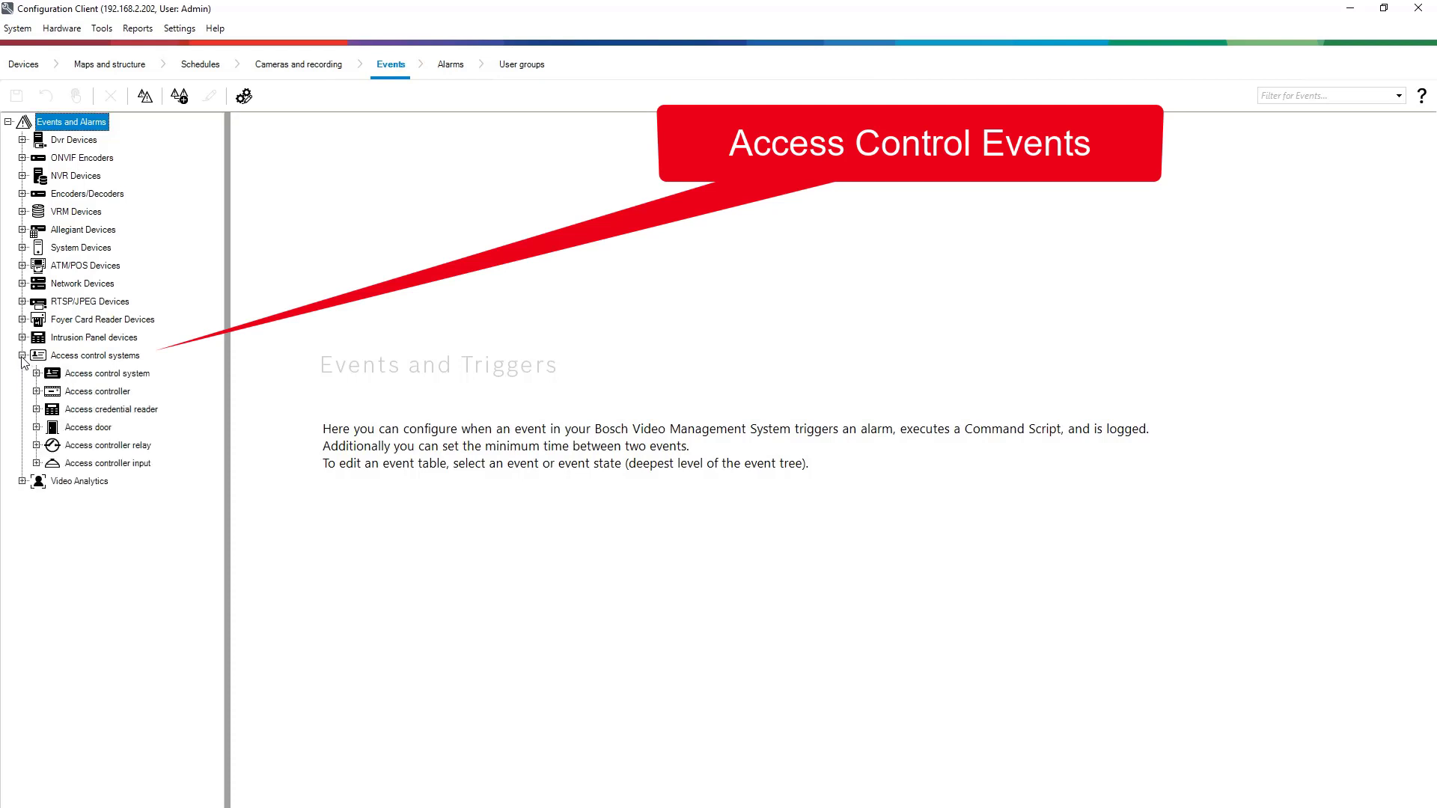
click(35, 409)
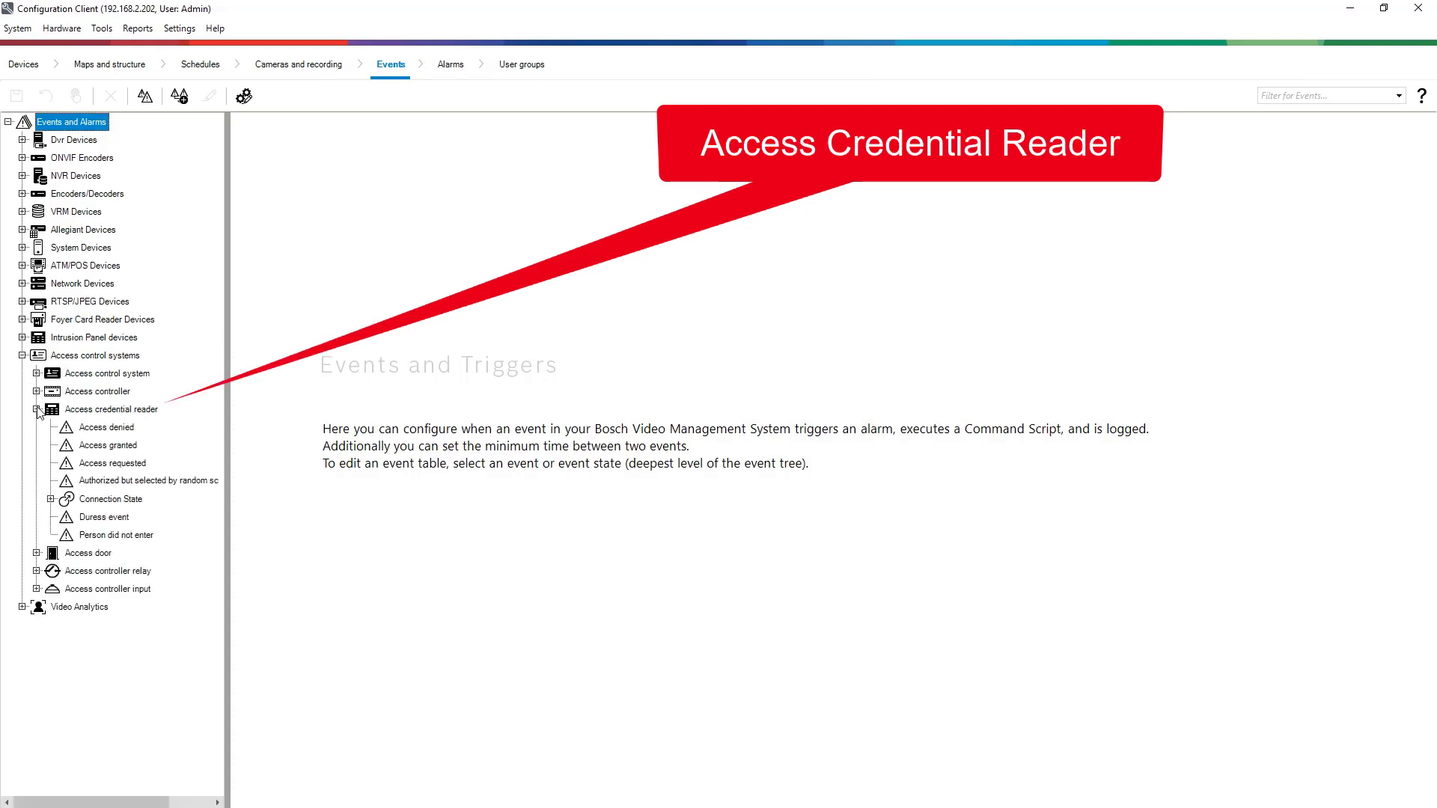
click(112, 432)
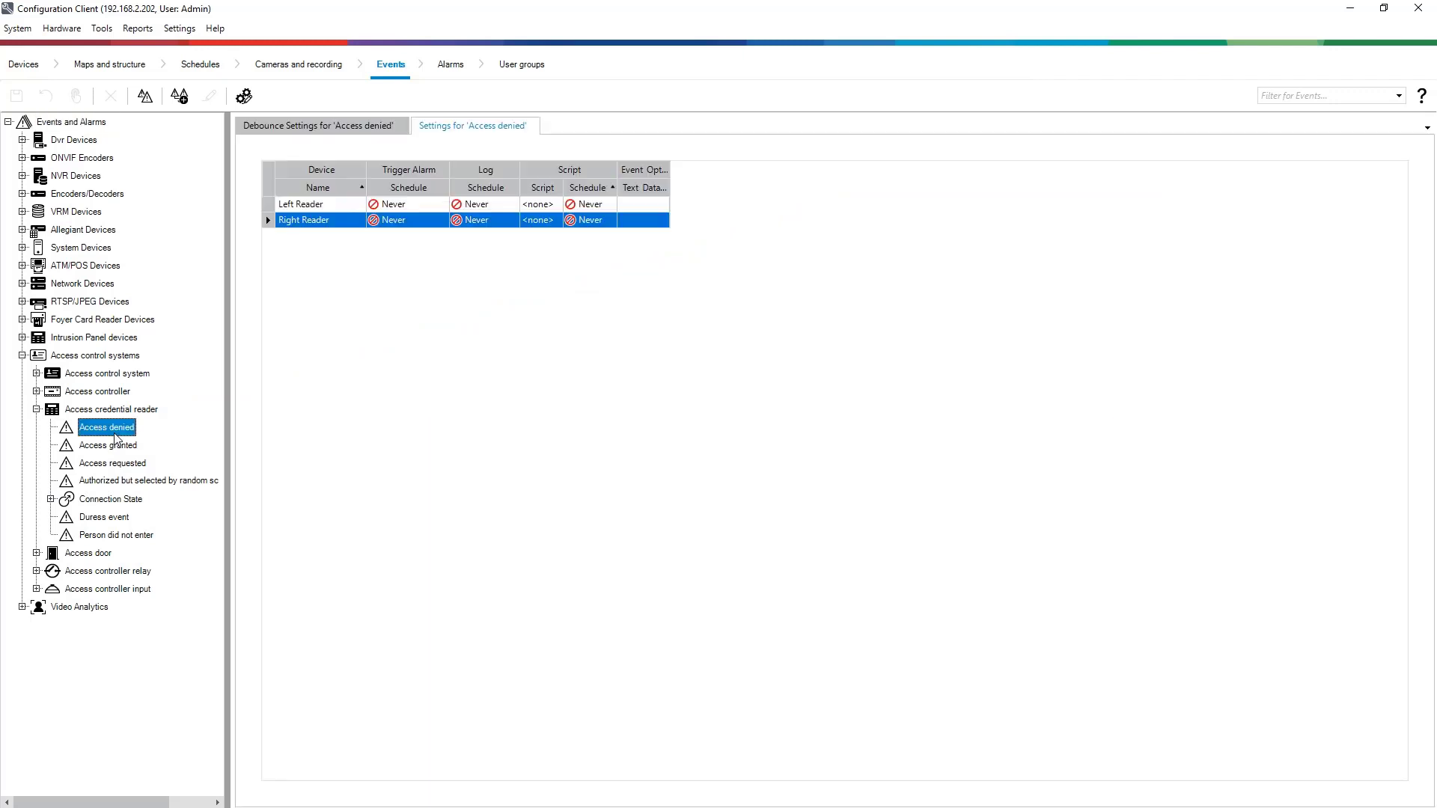
click(443, 204)
click(425, 232)
click(441, 222)
click(425, 249)
click(513, 205)
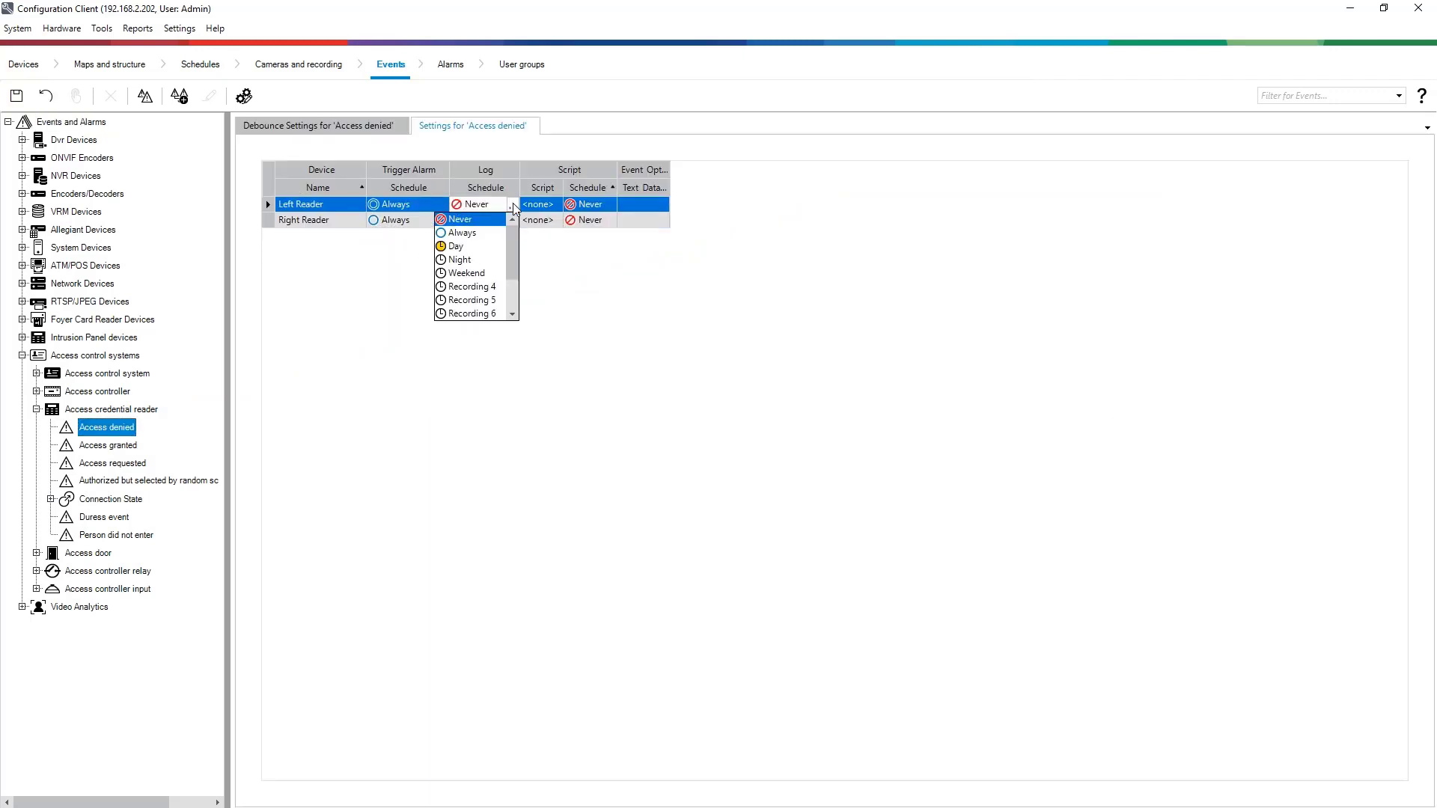
click(468, 233)
click(513, 220)
click(467, 249)
For the Access granted event, set both readers' trigger alarm and log schedules to Always, and open the Access requested event settings.
click(107, 445)
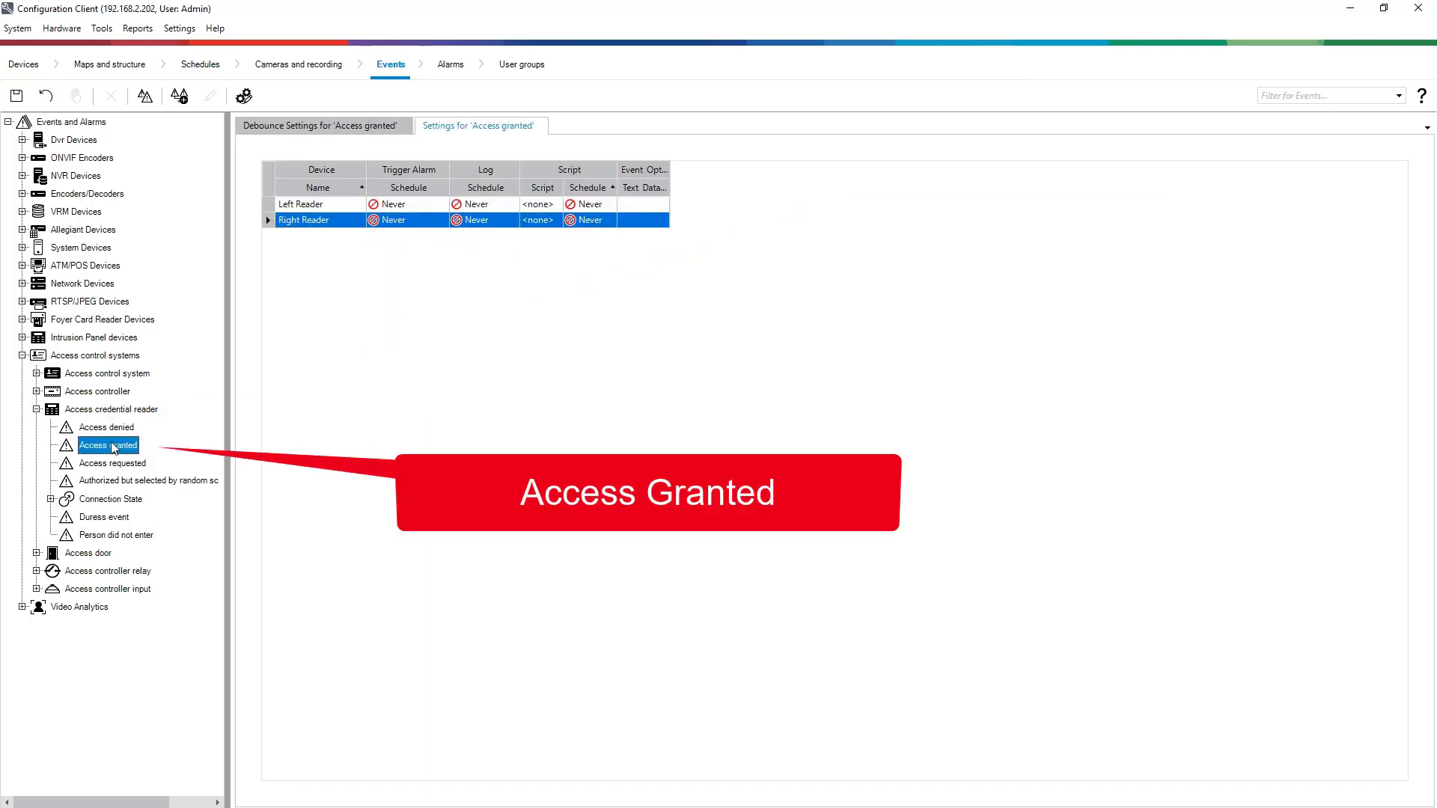
click(443, 204)
click(392, 233)
click(443, 220)
click(391, 249)
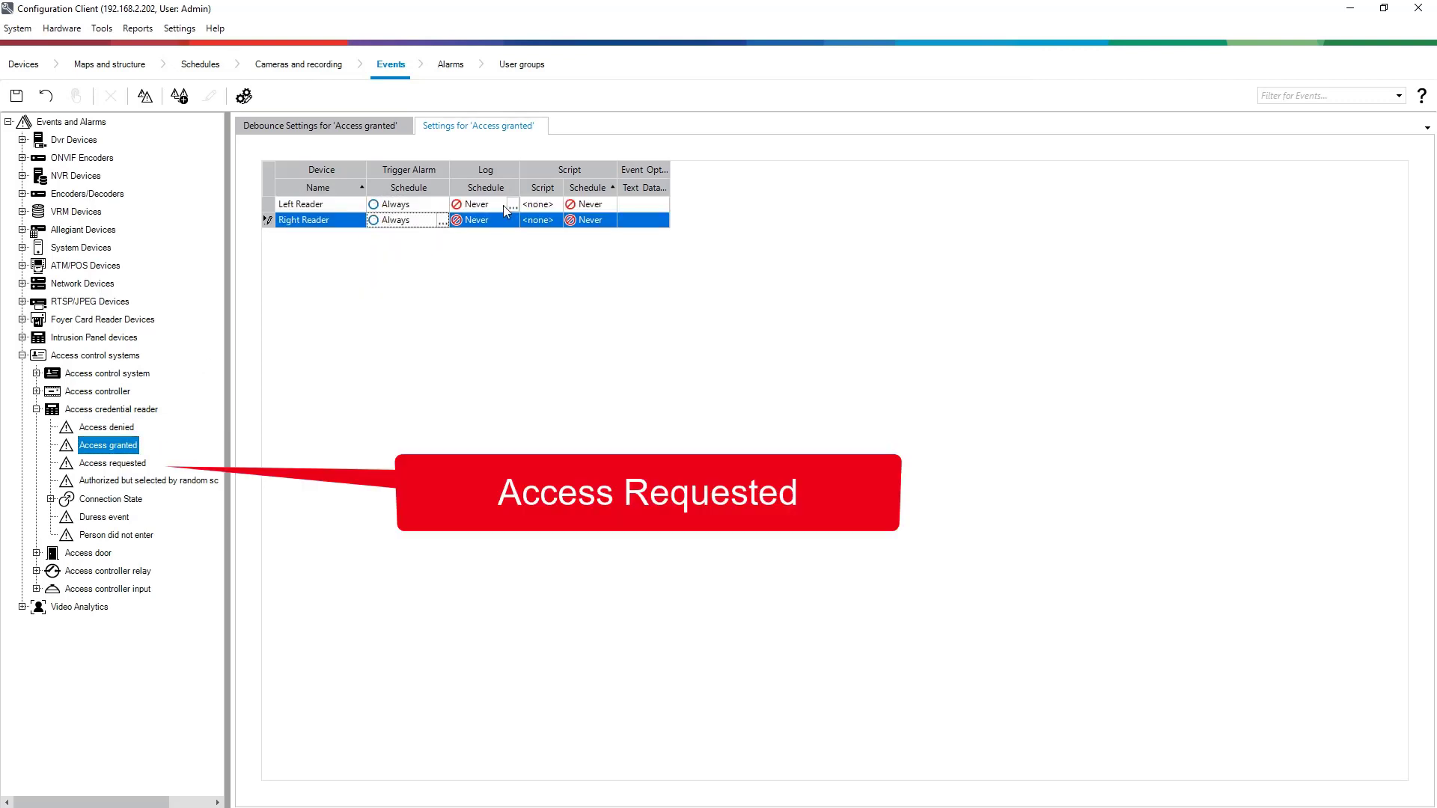
click(513, 204)
click(468, 233)
click(514, 220)
click(468, 248)
click(112, 463)
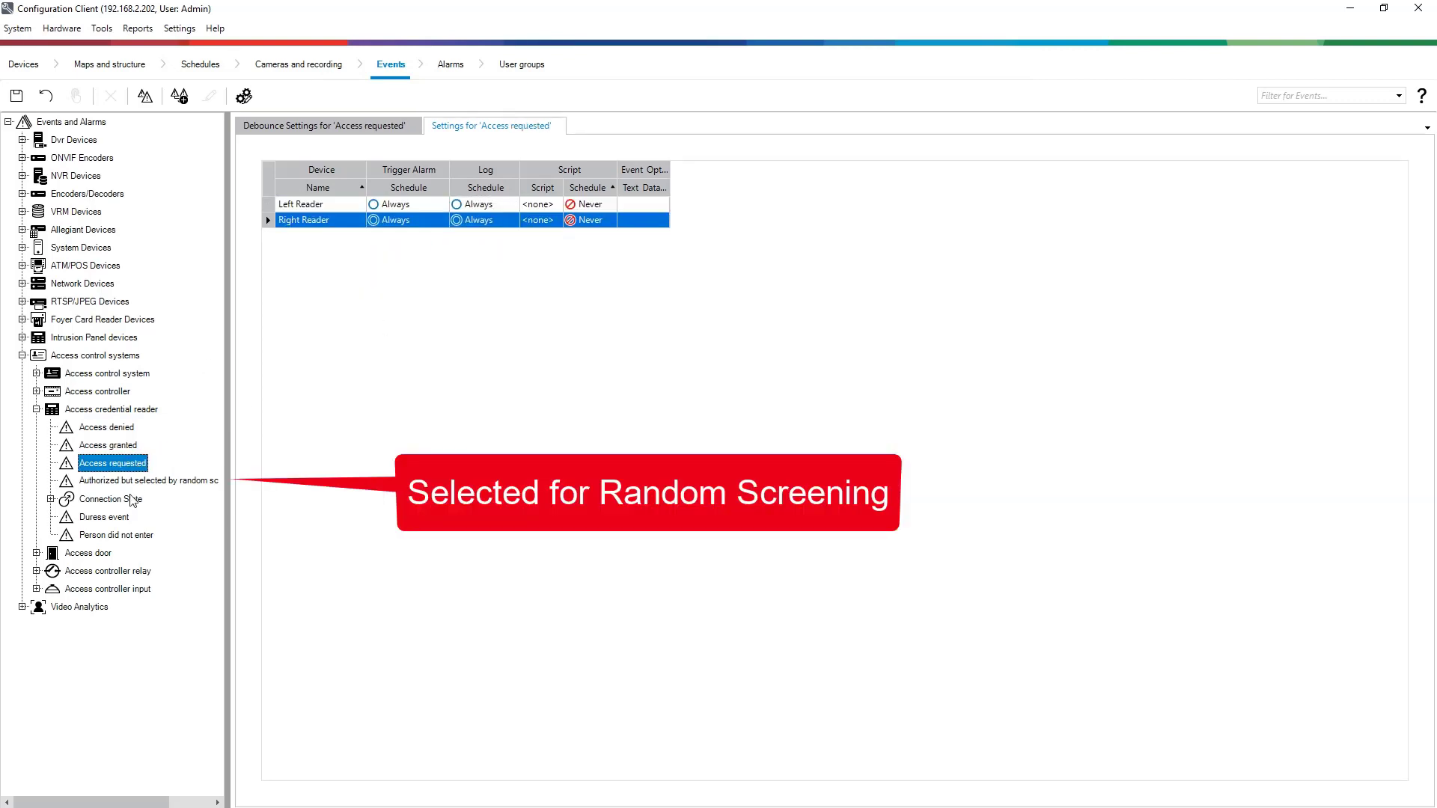
For the Authorized but selected by random screening event, set the trigger alarm schedule to Always for Left Reader and Right Reader.
click(135, 480)
click(442, 205)
click(416, 236)
click(442, 220)
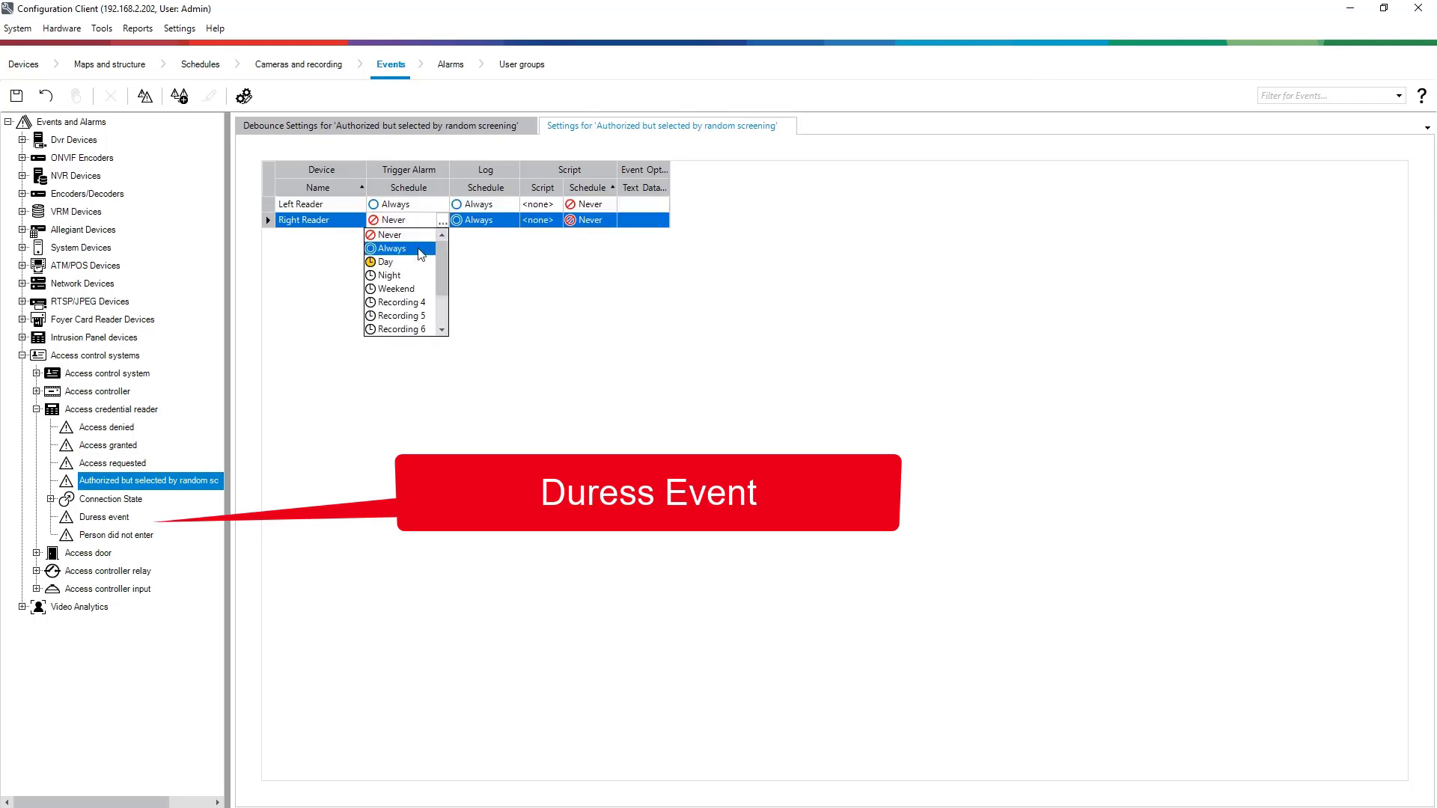
click(392, 249)
For the Person did not enter event, set the trigger alarm schedule to Always for Left Reader and Right Reader.
click(112, 517)
click(135, 536)
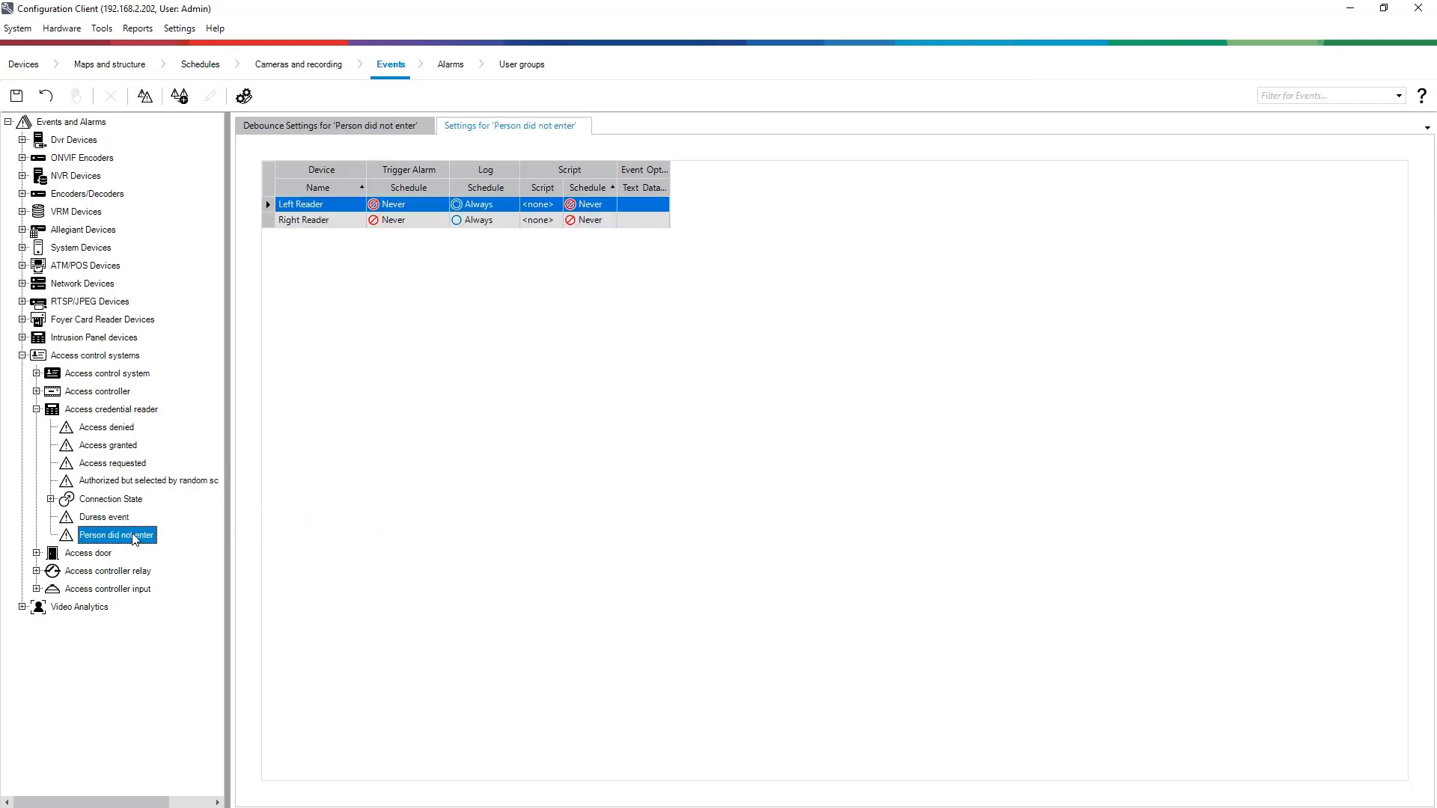
click(442, 204)
click(391, 233)
click(443, 220)
click(422, 249)
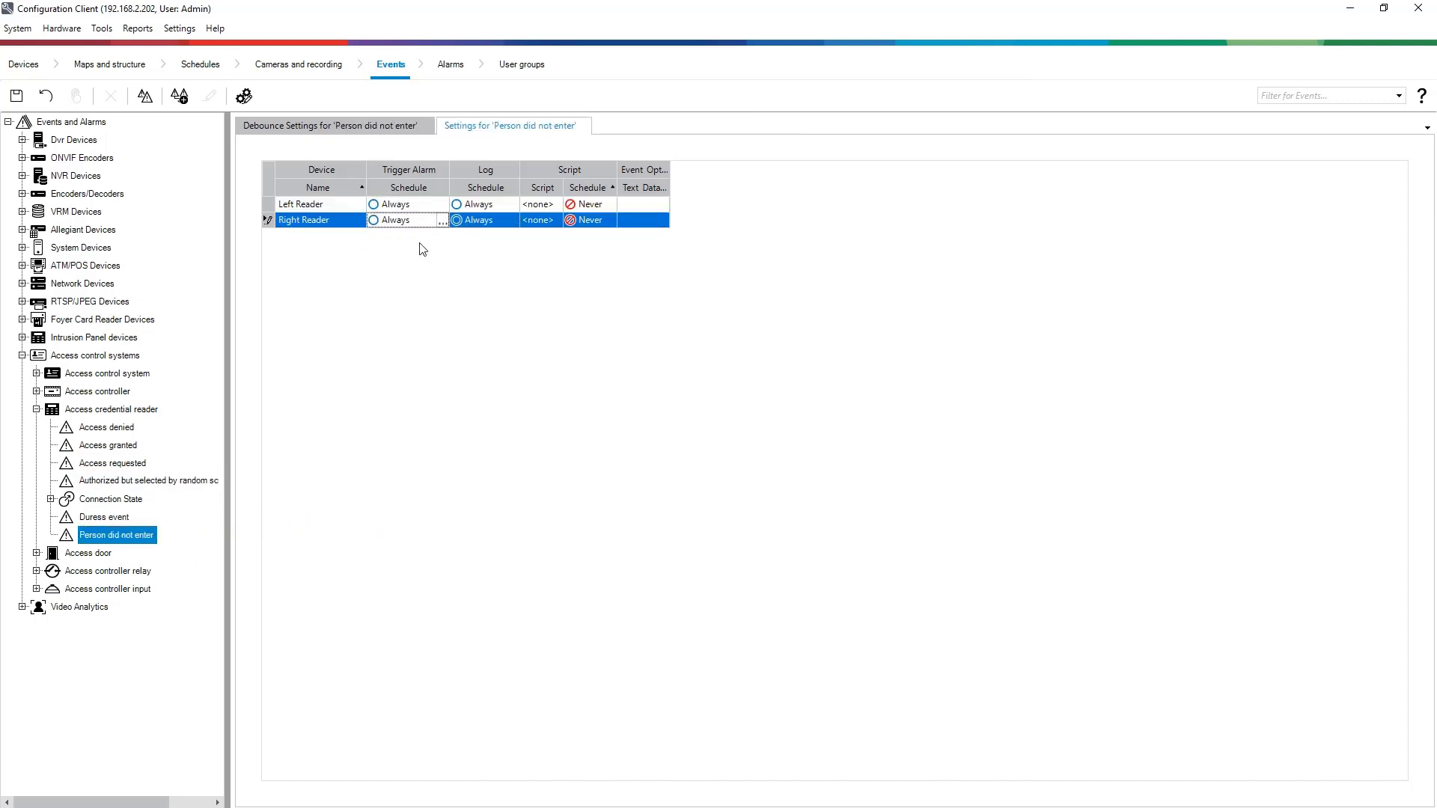
For the access door's Door open too long event, set the trigger alarm schedule to Always for Left Door and Right Door.
click(36, 553)
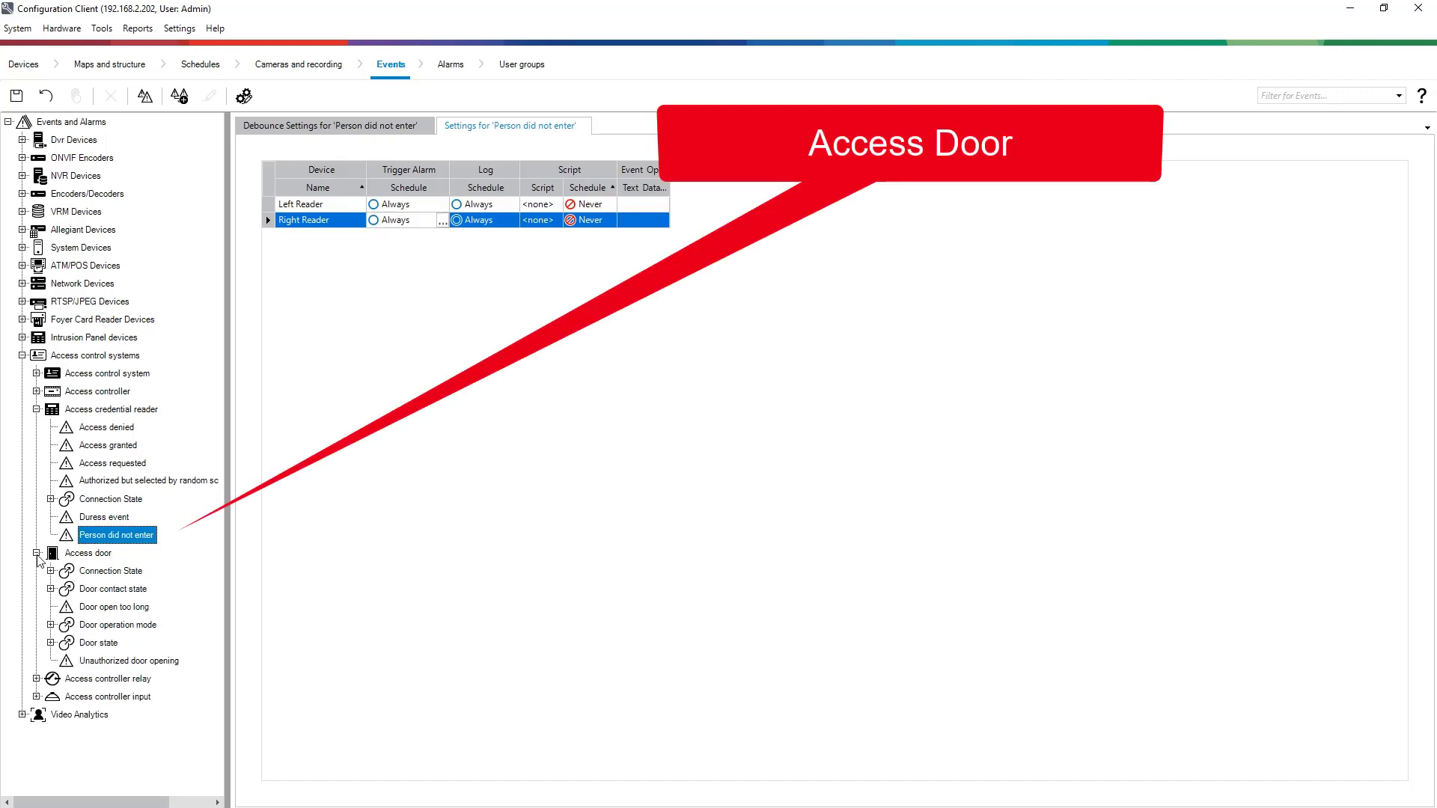
click(113, 607)
click(442, 204)
click(392, 232)
click(442, 220)
click(391, 248)
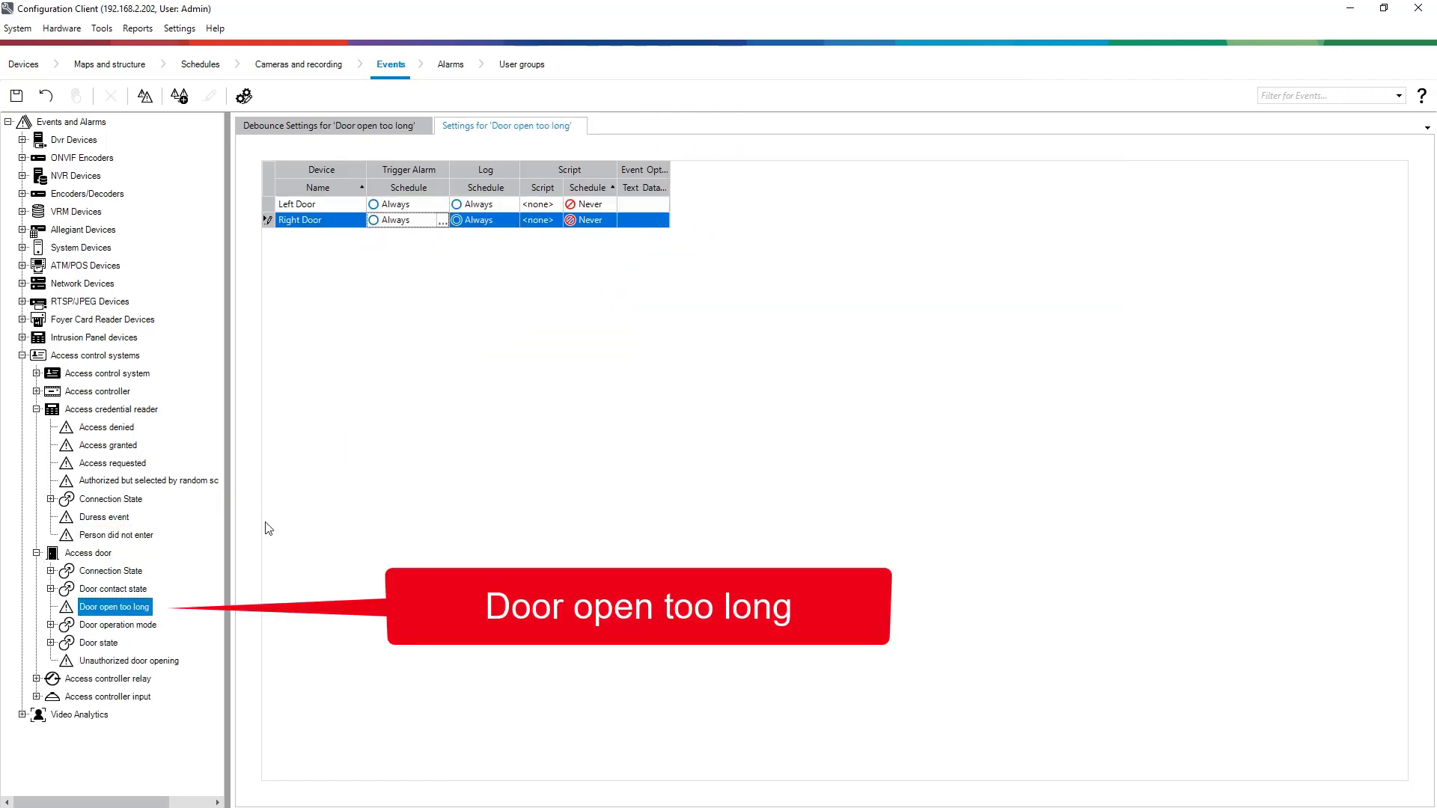
Open the Unauthorized door opening event settings, and save and activate the configuration.
click(123, 662)
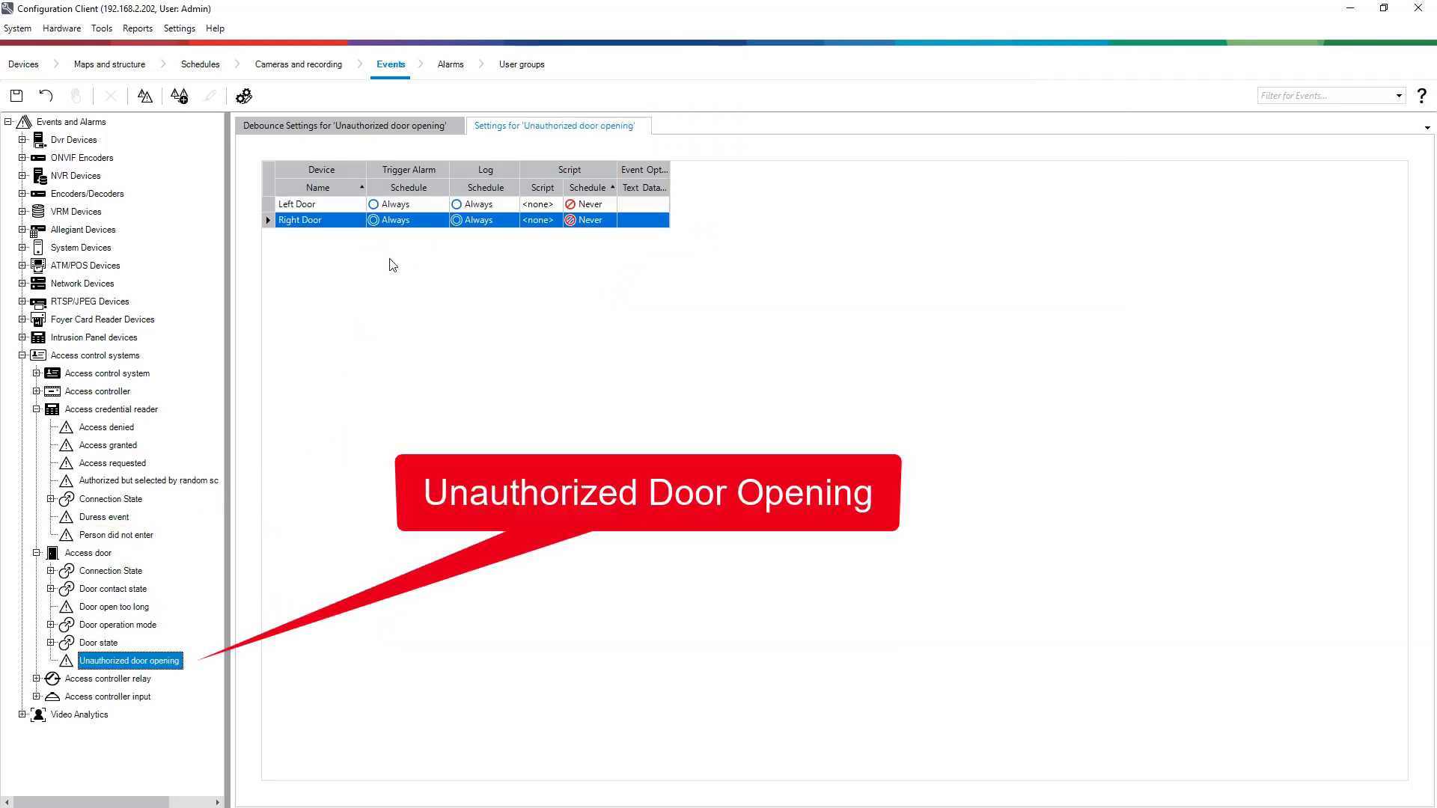
click(16, 96)
click(75, 96)
click(660, 525)
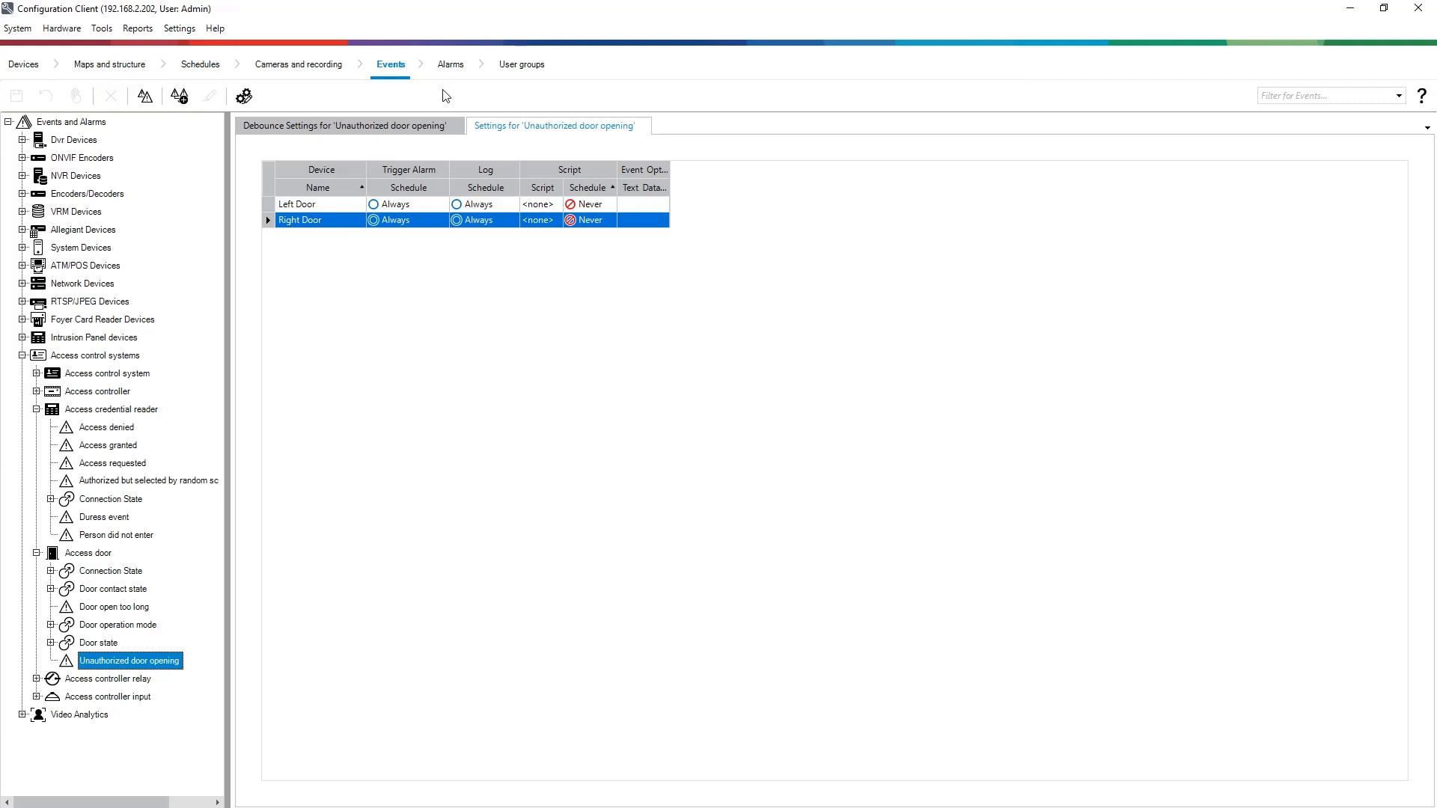
In the alarm configuration, set the Access denied alarm priority to 10 for Left Reader and Right Reader.
click(453, 69)
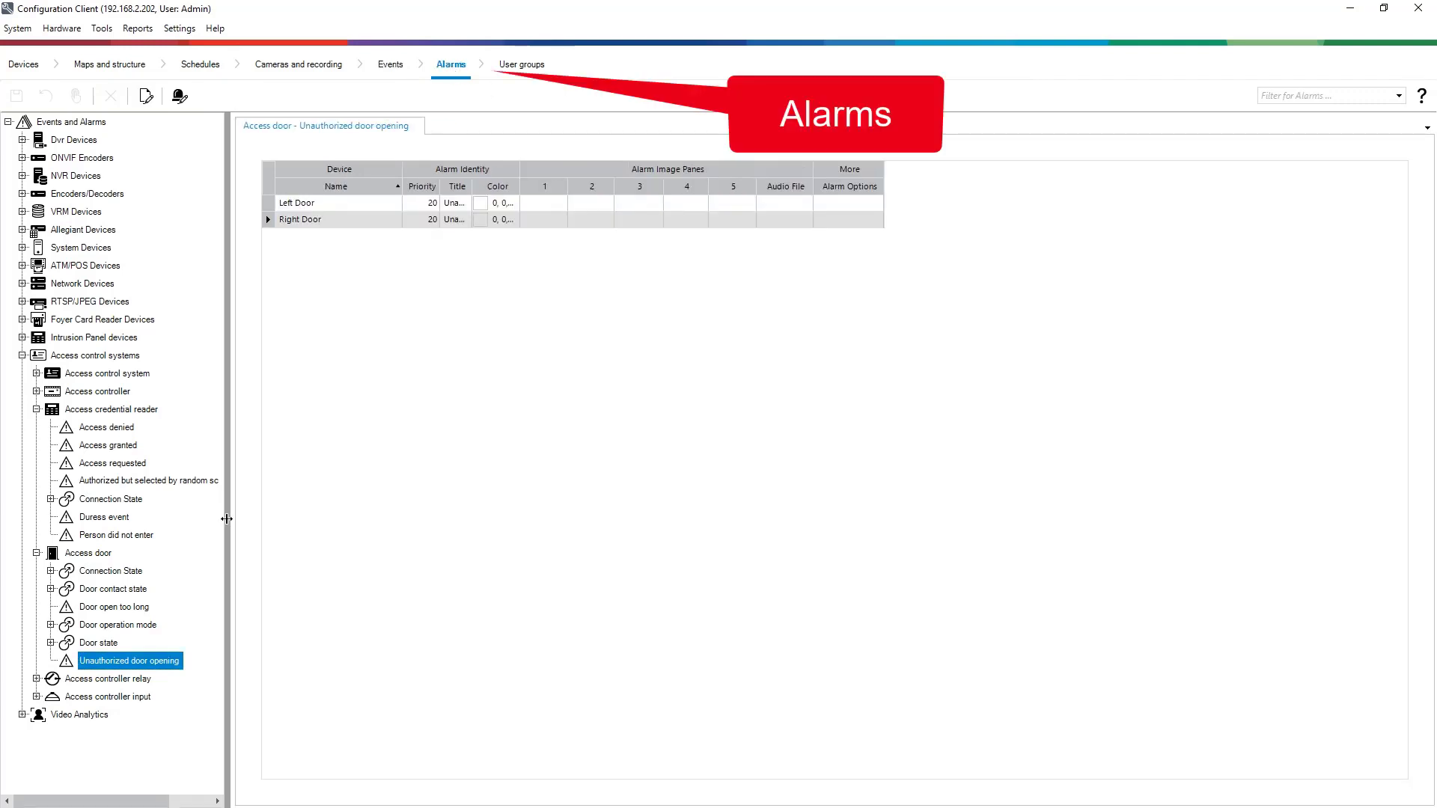
click(124, 432)
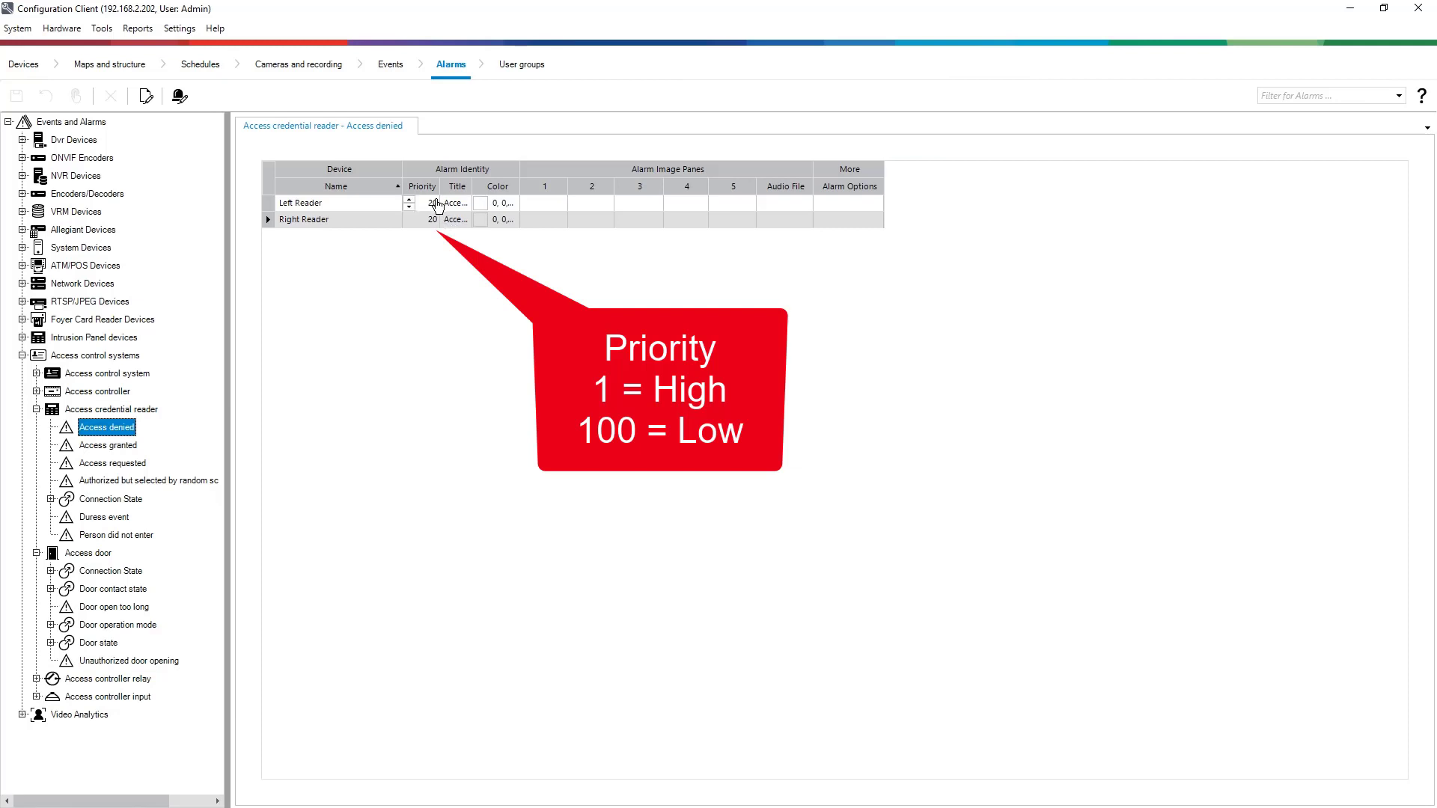
click(433, 203)
key(BackSpace)
click(440, 221)
key(BackSpace)
key(BackSpace)
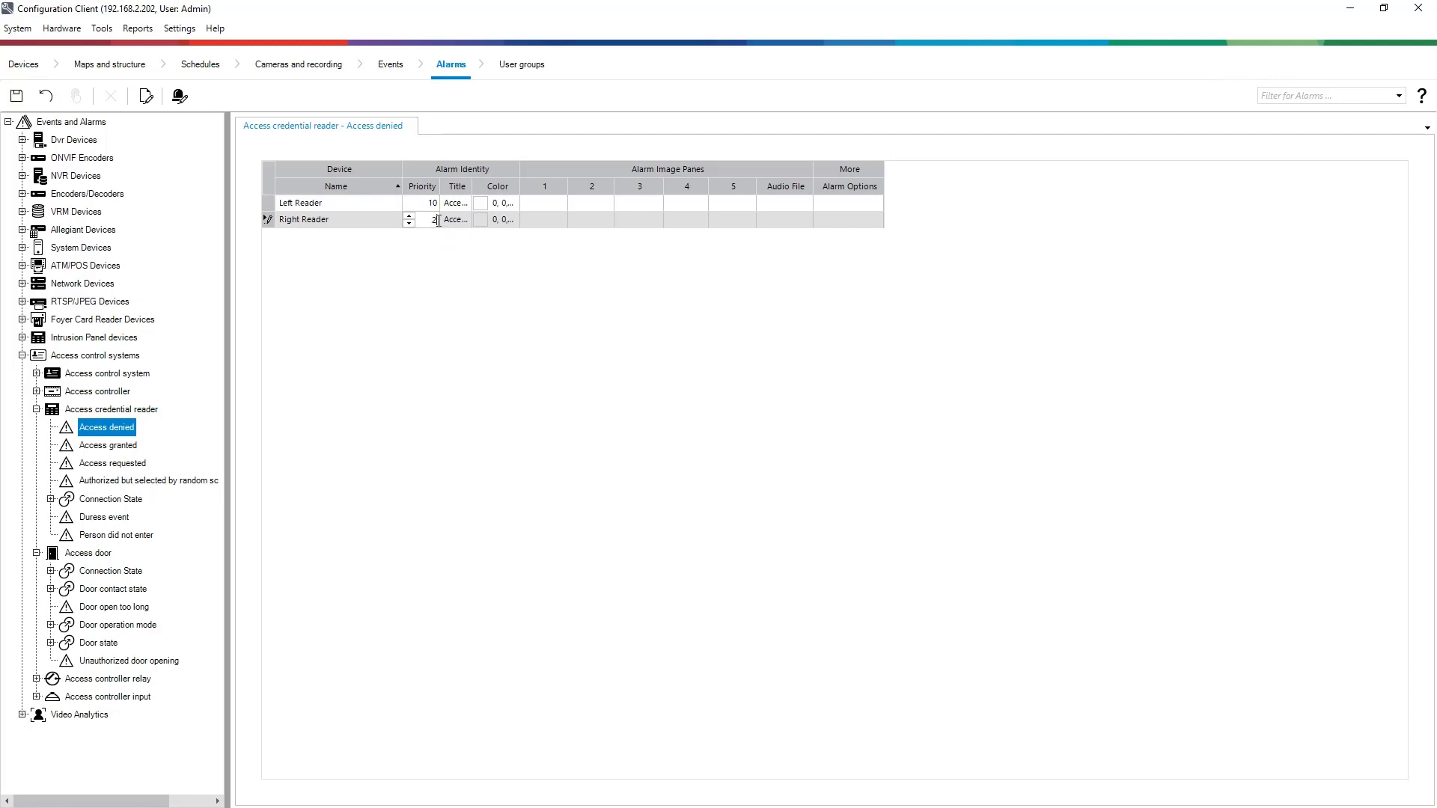
text(19)
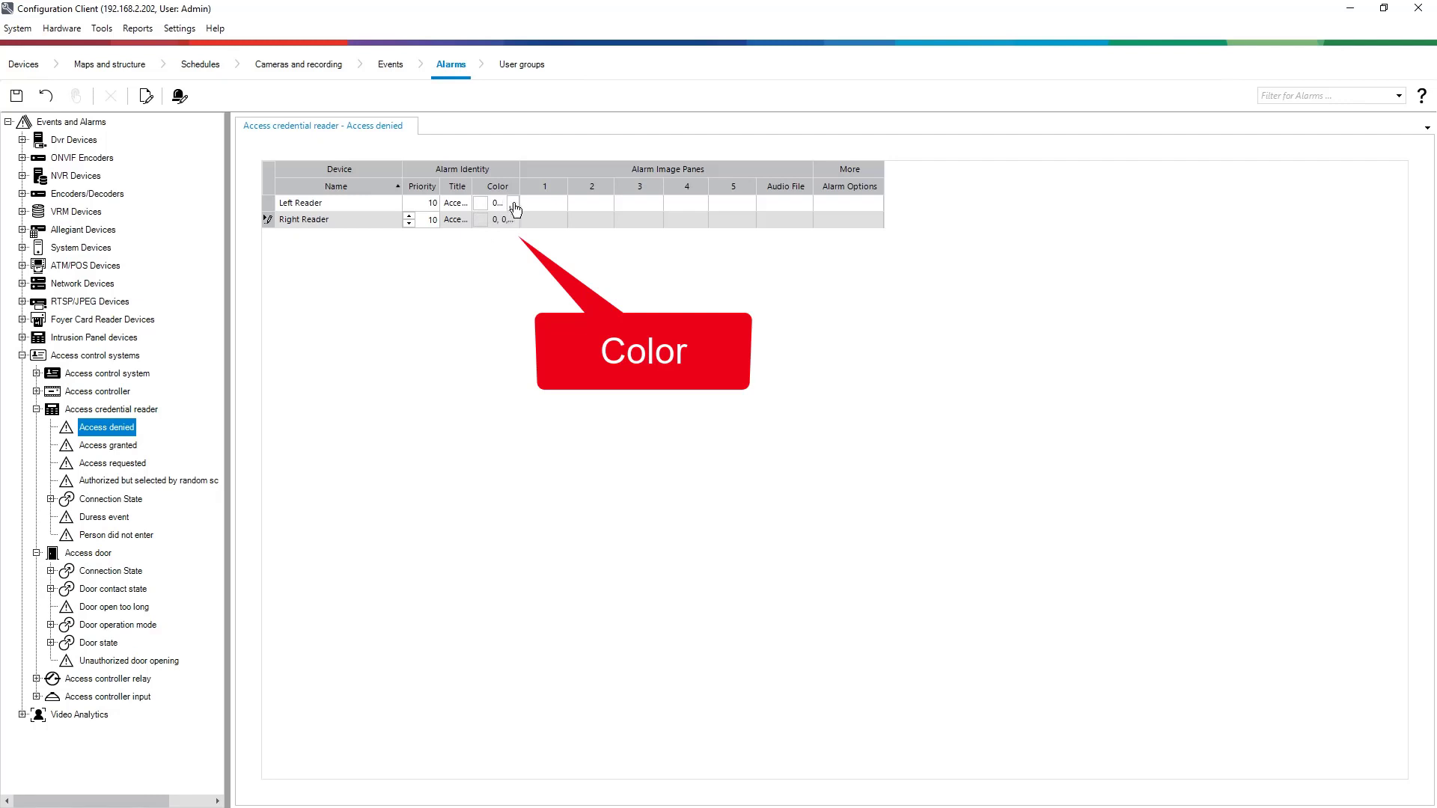
Set the Access denied alarm color to black for both readers.
click(515, 209)
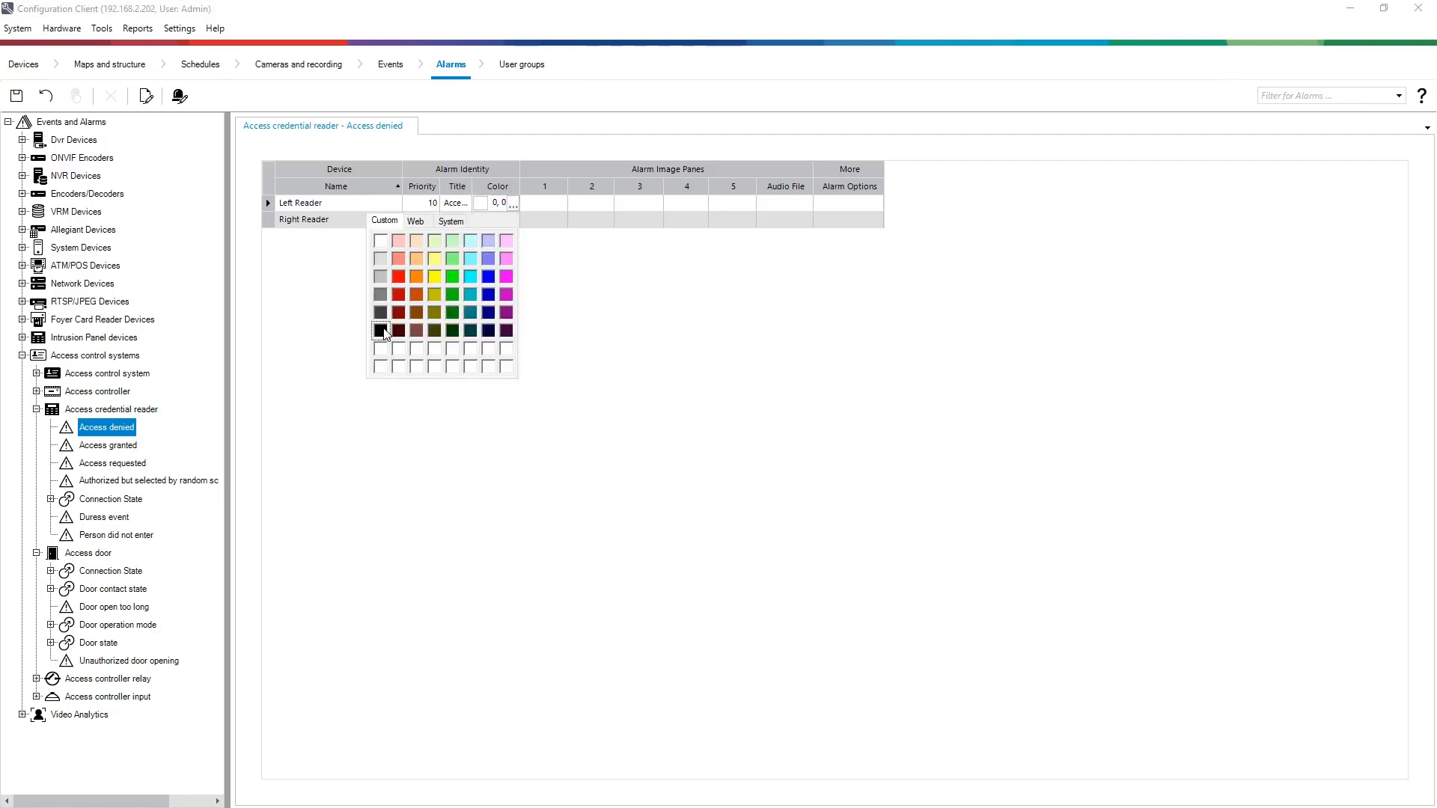
click(380, 330)
click(514, 223)
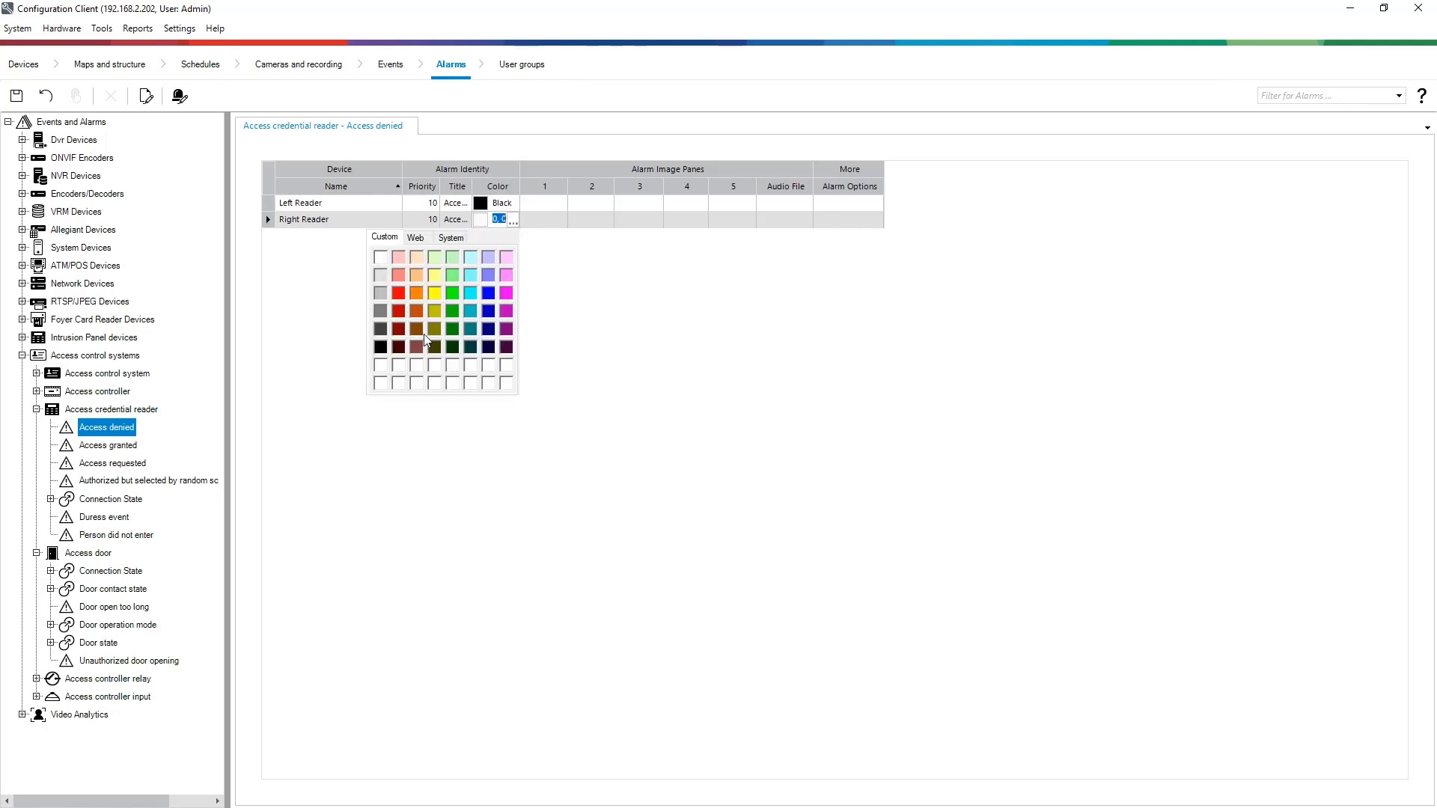
click(386, 350)
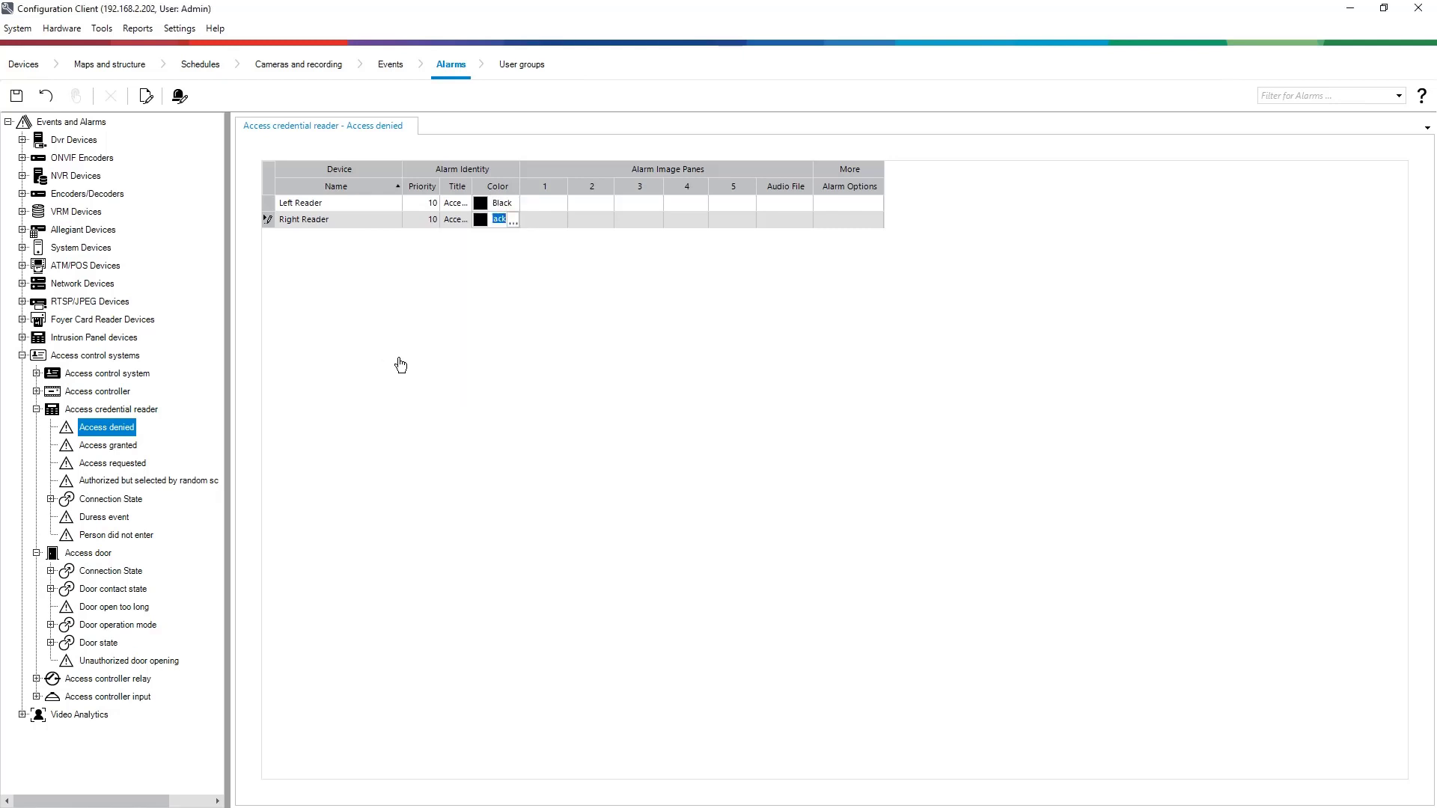
Assign the AUTODOME camera to image pane 1 of Left Reader's Access denied alarm, with Record this camera enabled.
click(566, 219)
click(562, 219)
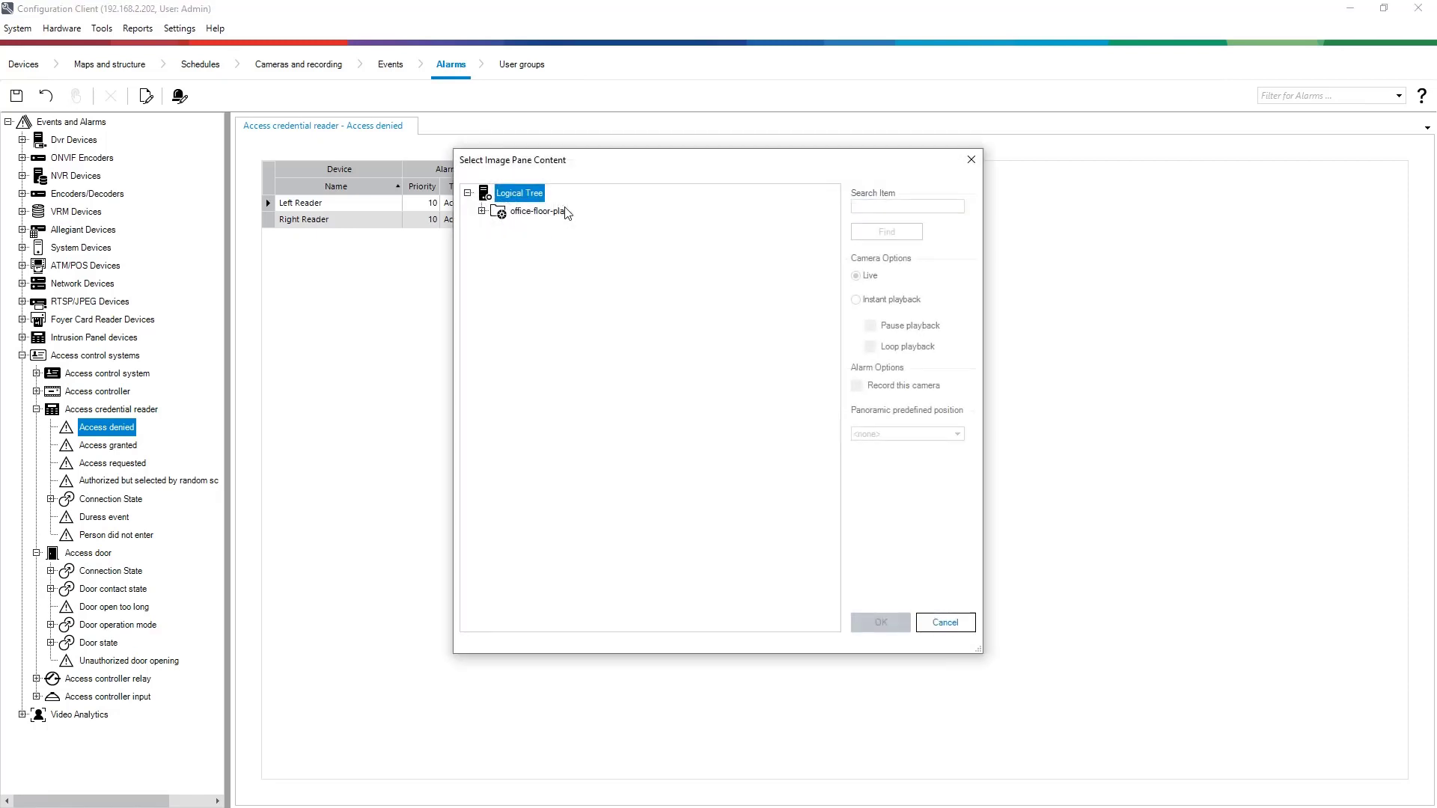
click(481, 211)
click(547, 229)
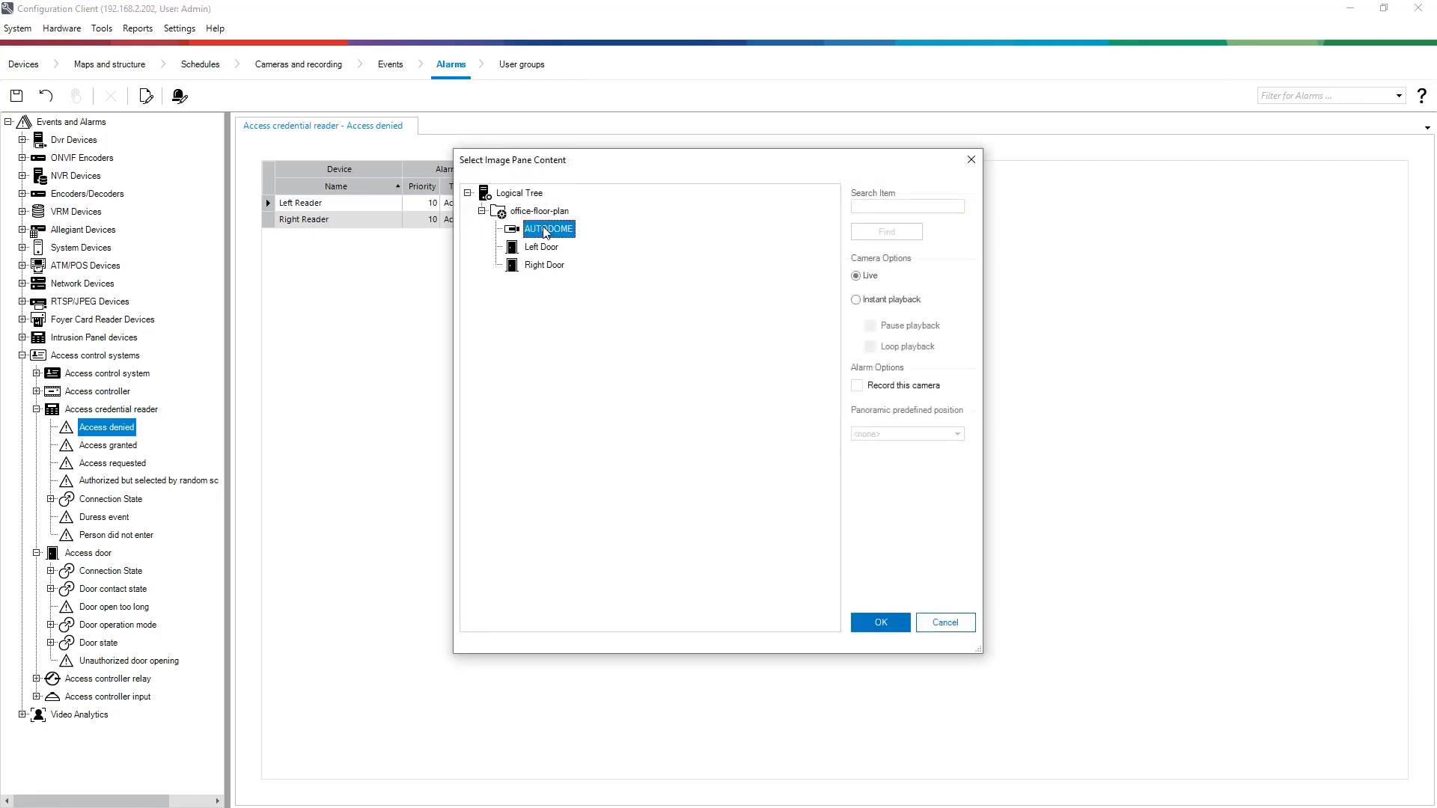
click(857, 389)
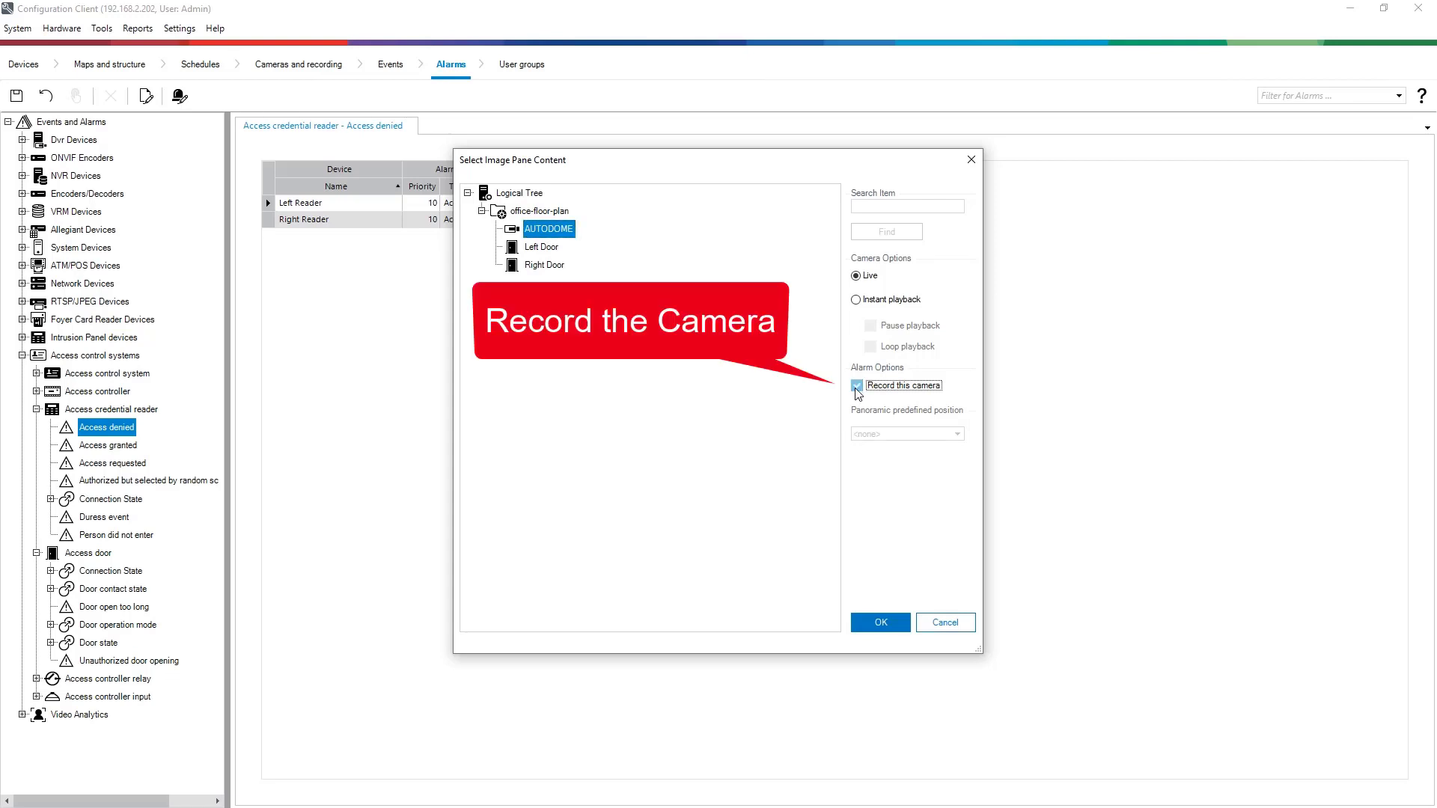
click(881, 623)
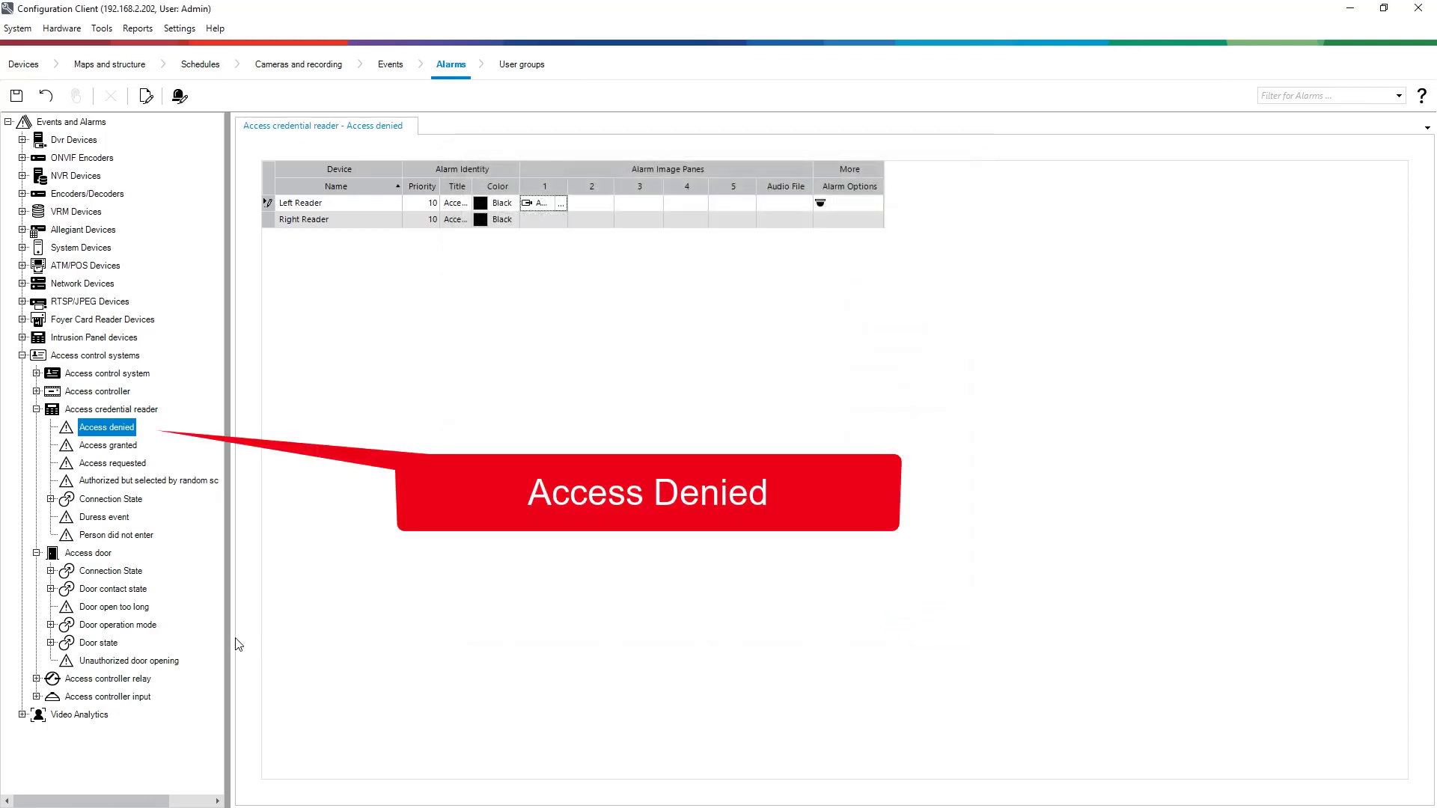
For the Access granted alarm, set the priority to 10 and the color to green for both readers.
click(127, 448)
click(434, 220)
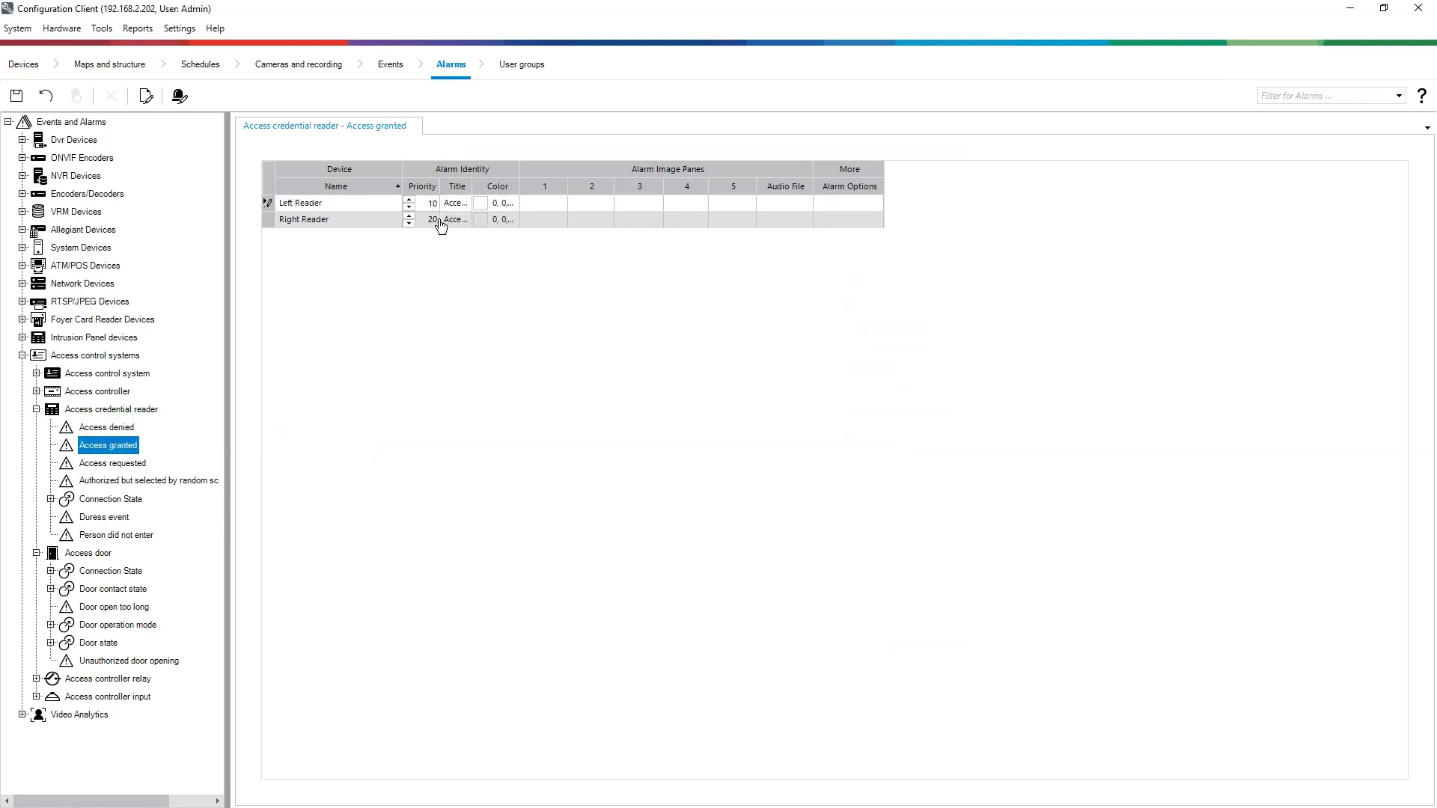
click(513, 206)
click(453, 296)
click(513, 223)
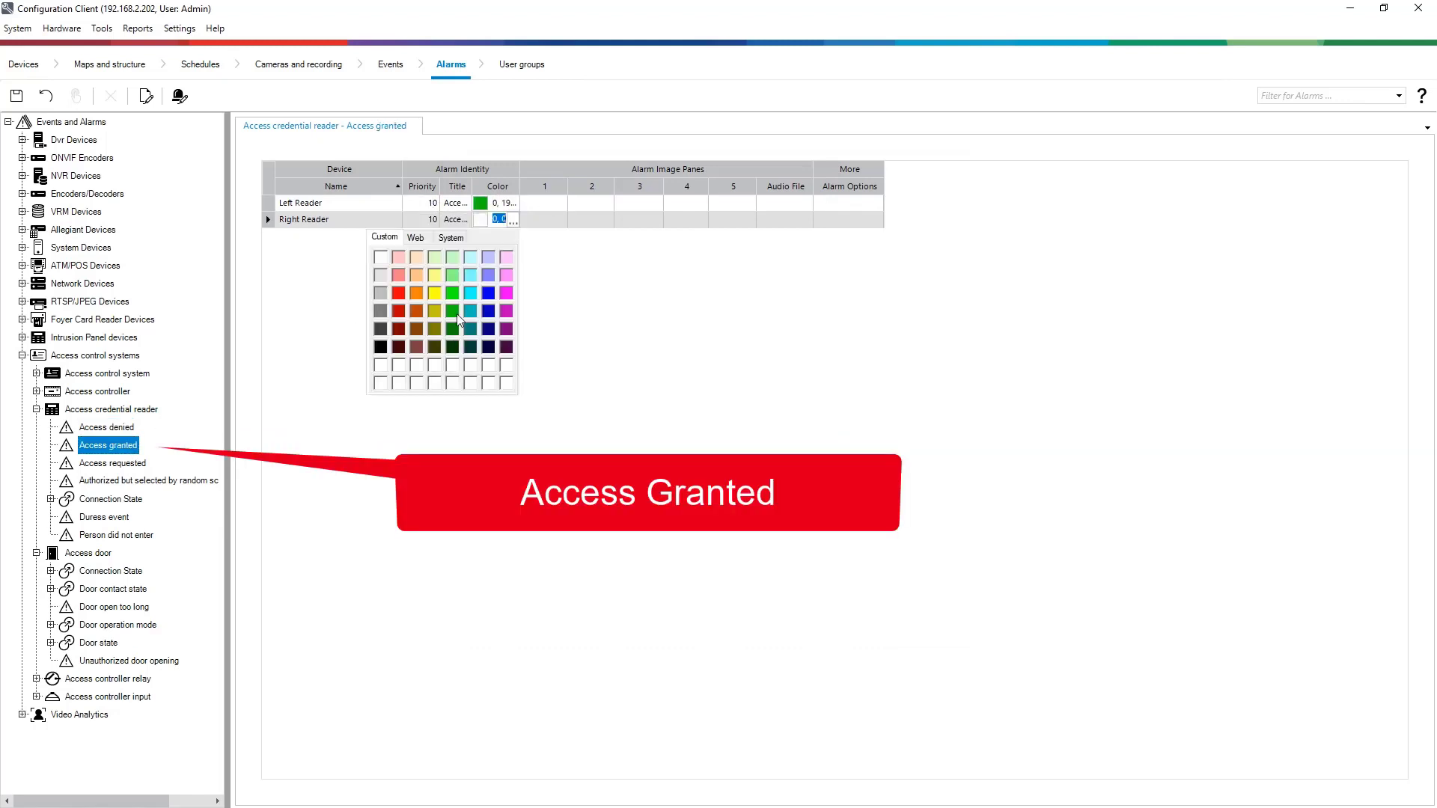
click(456, 313)
Assign the AUTODOME camera to image pane 1 of Left Reader's Access granted alarm, with Record this camera enabled.
click(561, 203)
click(545, 231)
click(857, 386)
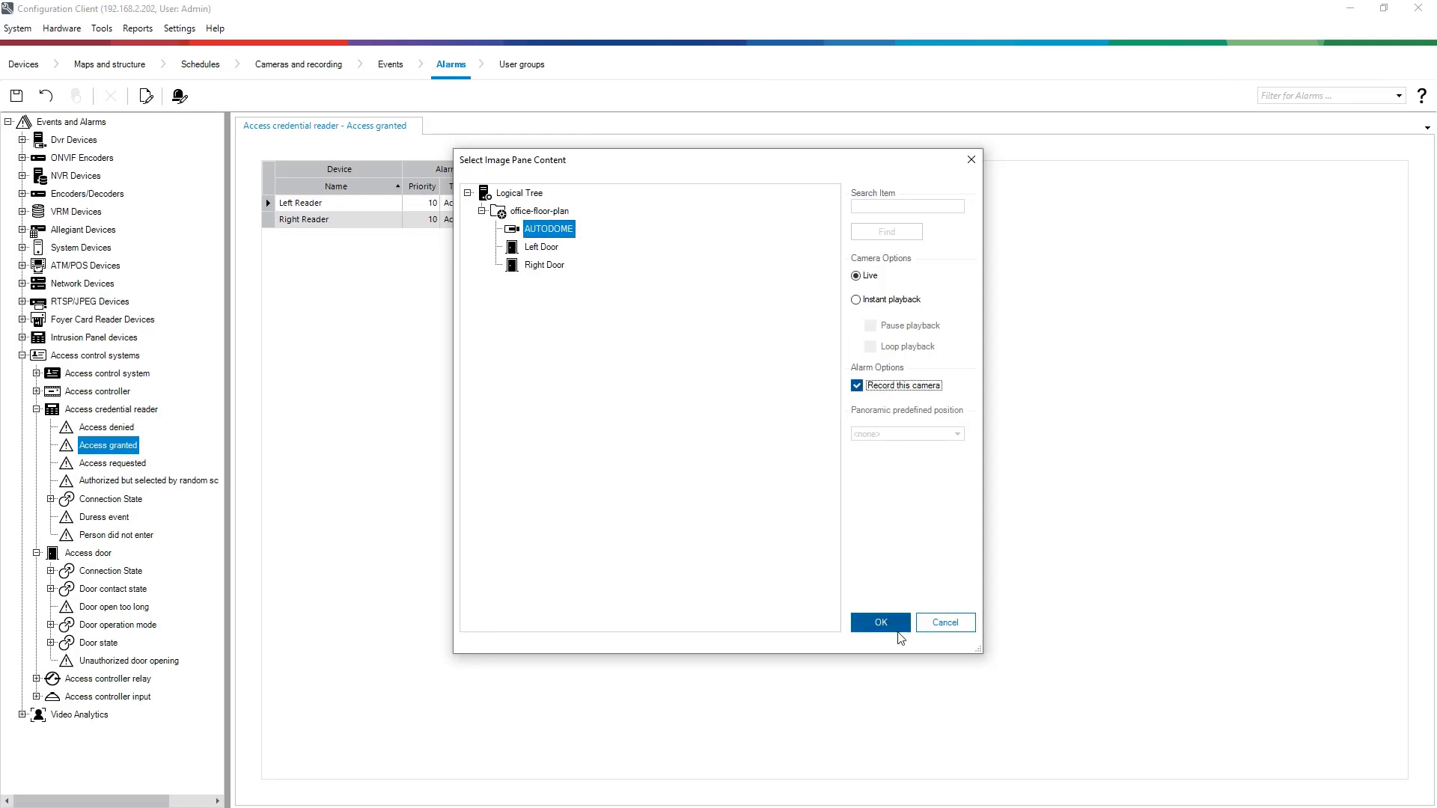
click(866, 621)
For the Access requested alarm, set the priority to 10 and the color to white for both readers.
click(139, 464)
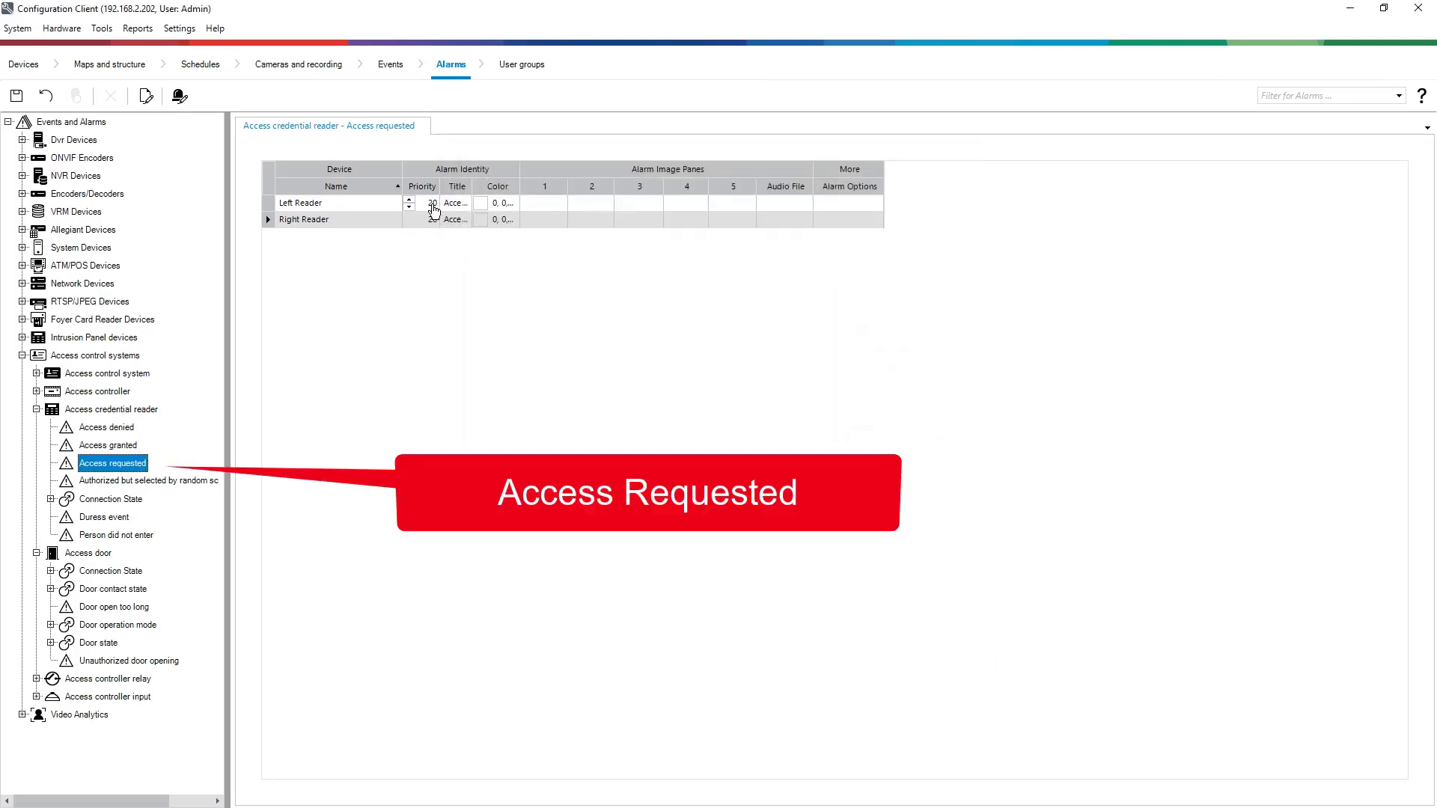
click(432, 220)
key(BackSpace)
key(BackSpace)
text(10)
click(513, 206)
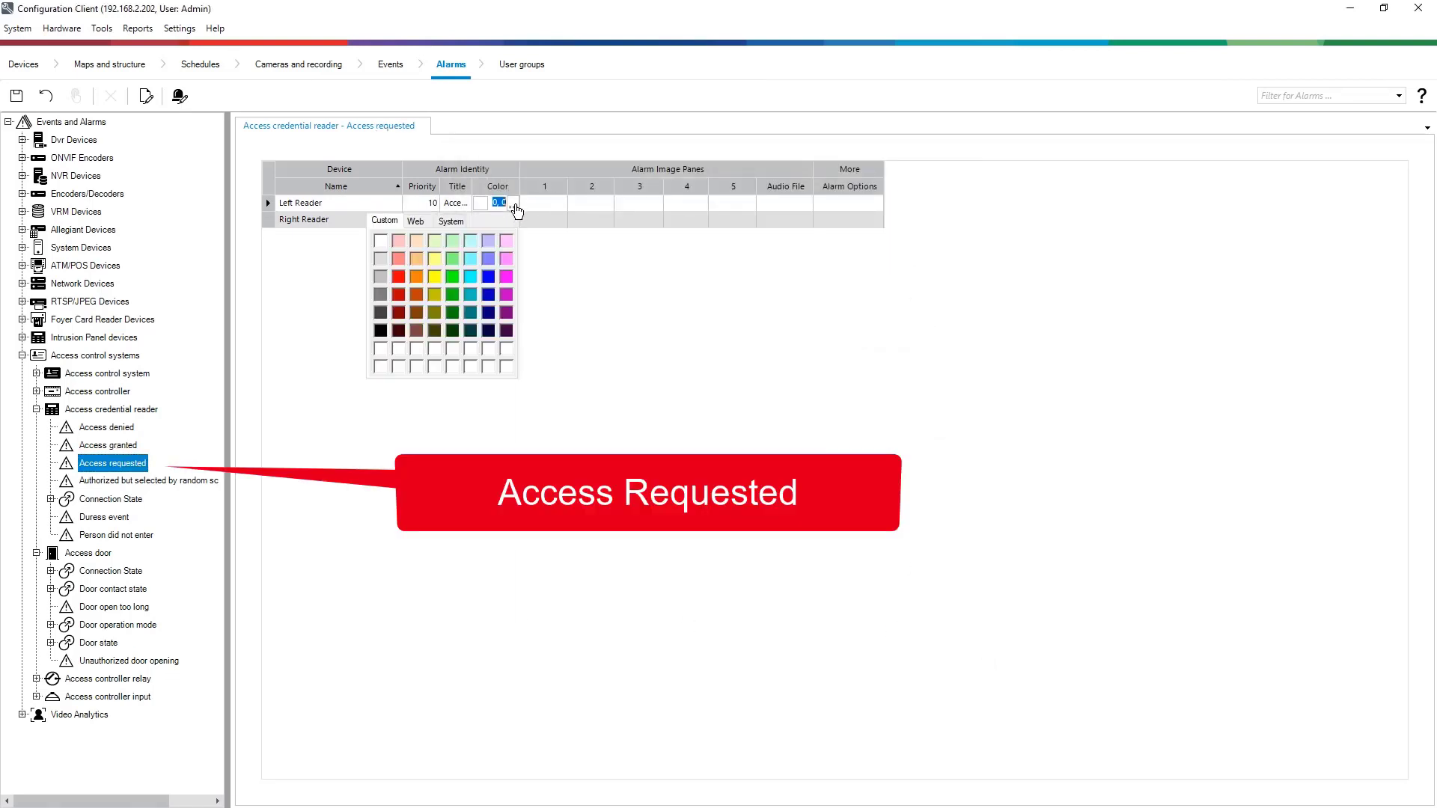
click(383, 244)
click(514, 221)
click(383, 260)
Assign the AUTODOME camera to image pane 1 of Left Reader's Access requested alarm, with Record this camera enabled.
click(560, 204)
click(553, 234)
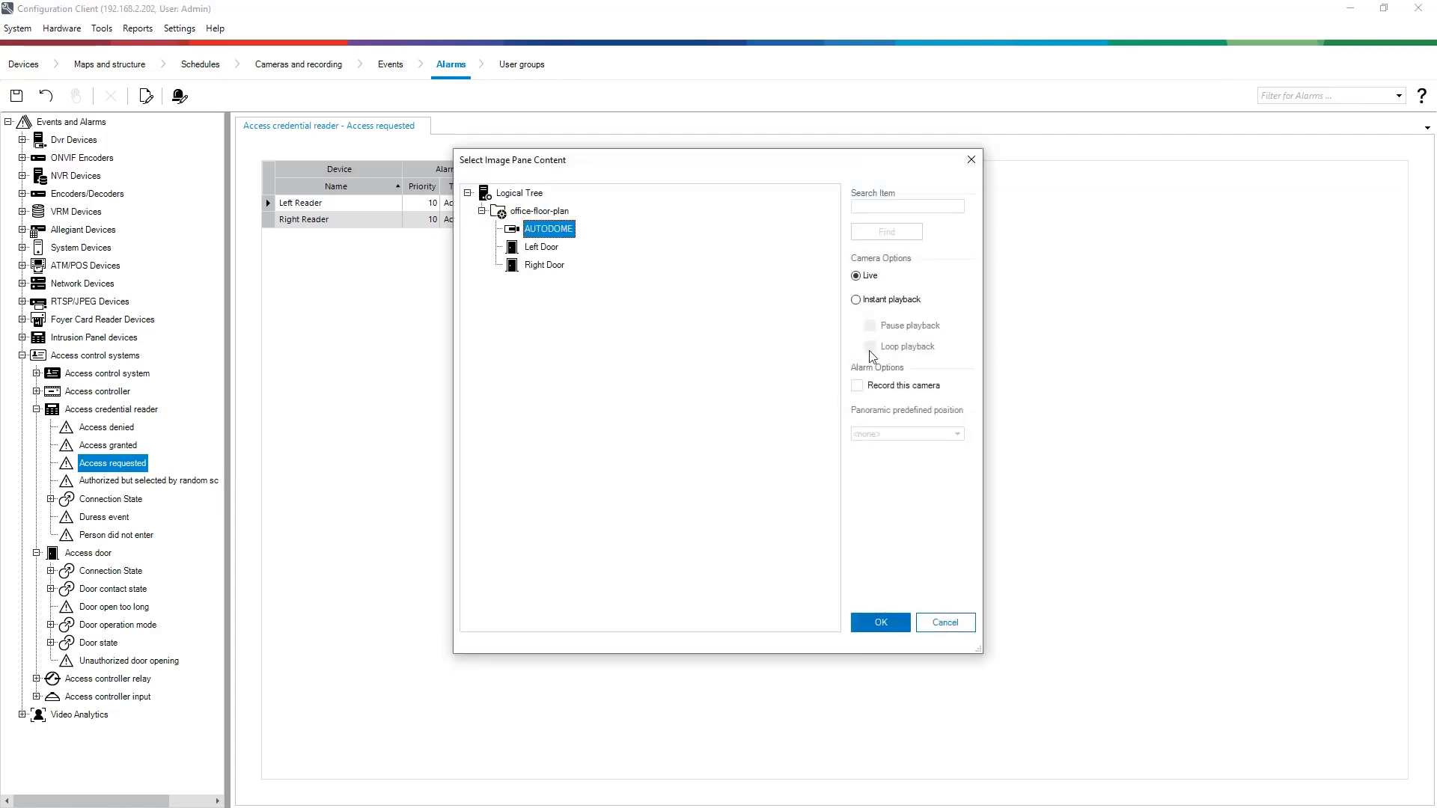
click(851, 386)
click(883, 615)
Set the Authorized but selected by random screening alarm priority to 10 for both readers.
click(129, 483)
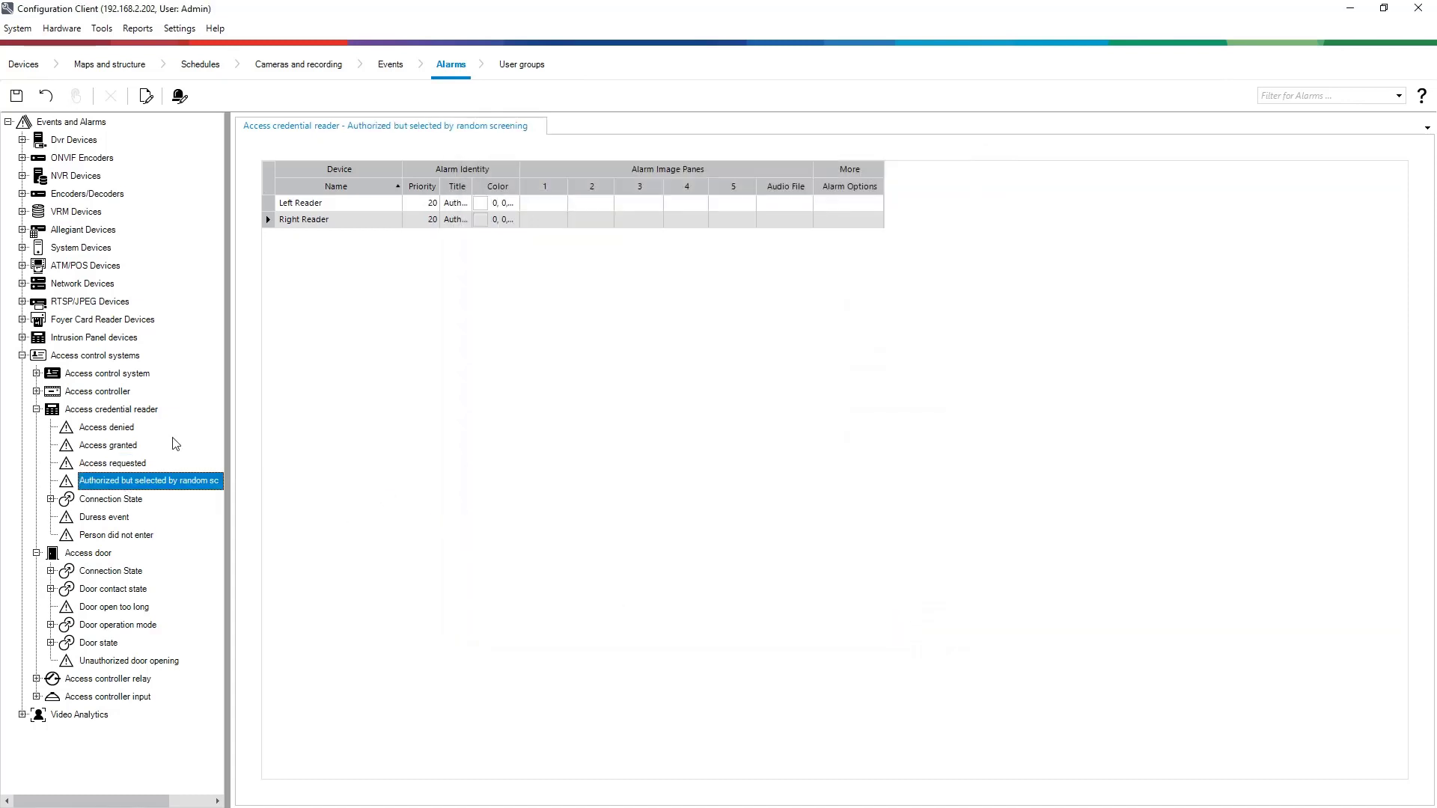
click(434, 204)
key(BackSpace)
key(BackSpace)
text(10)
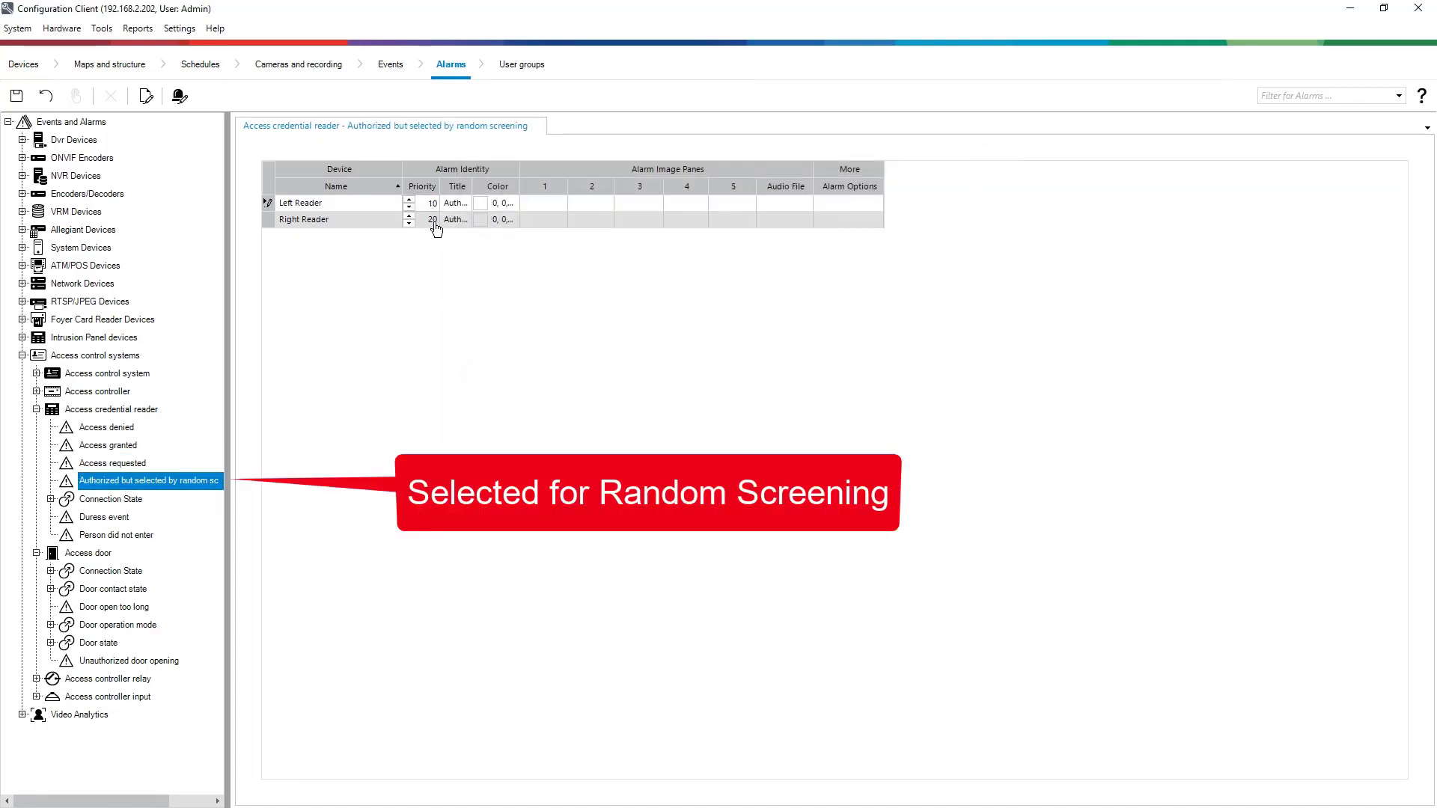
click(435, 221)
key(BackSpace)
key(BackSpace)
text(10)
Set the random screening alarm color to orange for both readers.
click(514, 204)
click(421, 279)
click(514, 219)
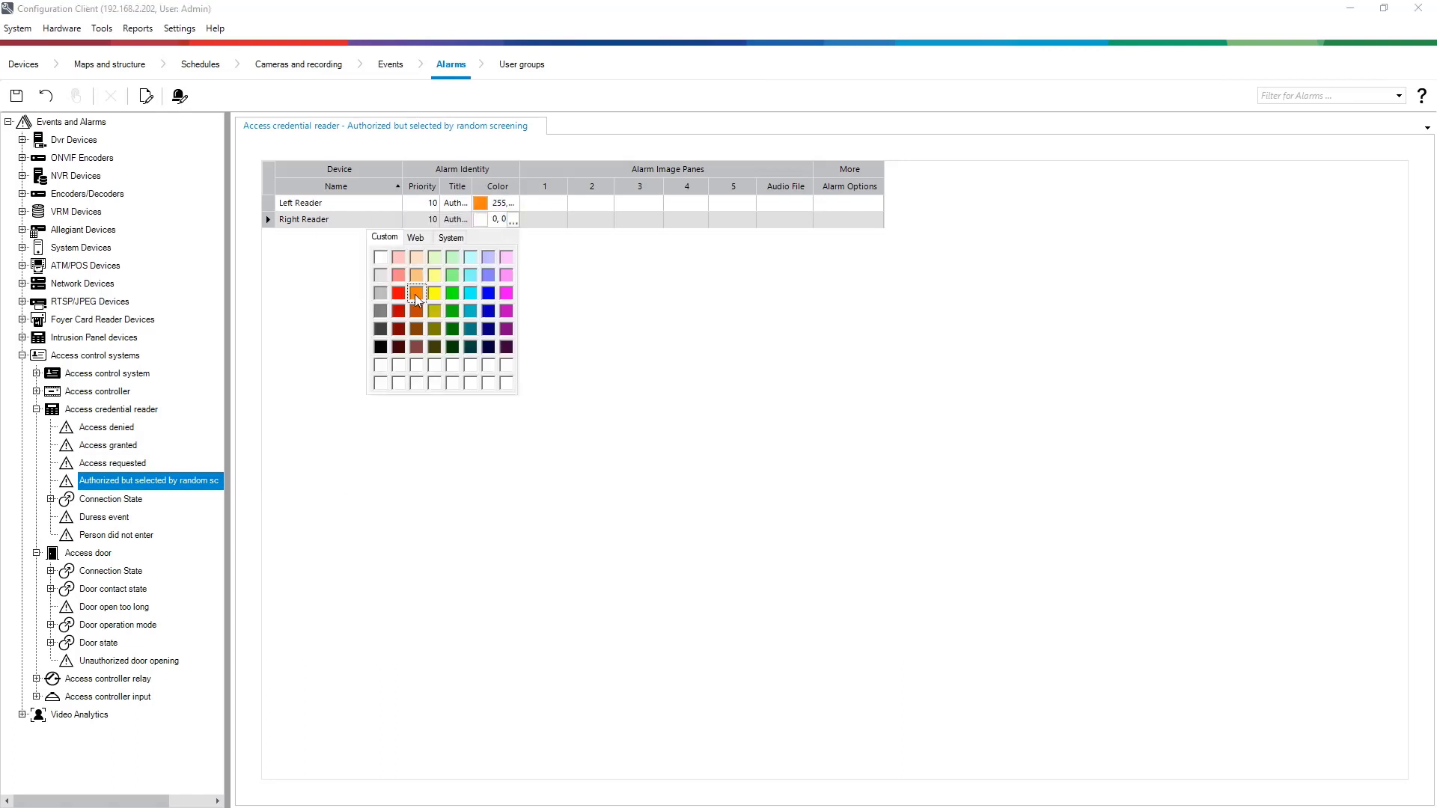
click(420, 296)
Assign the AUTODOME camera to image pane 1 of Left Reader's random screening alarm.
click(561, 204)
click(481, 211)
click(524, 229)
click(880, 622)
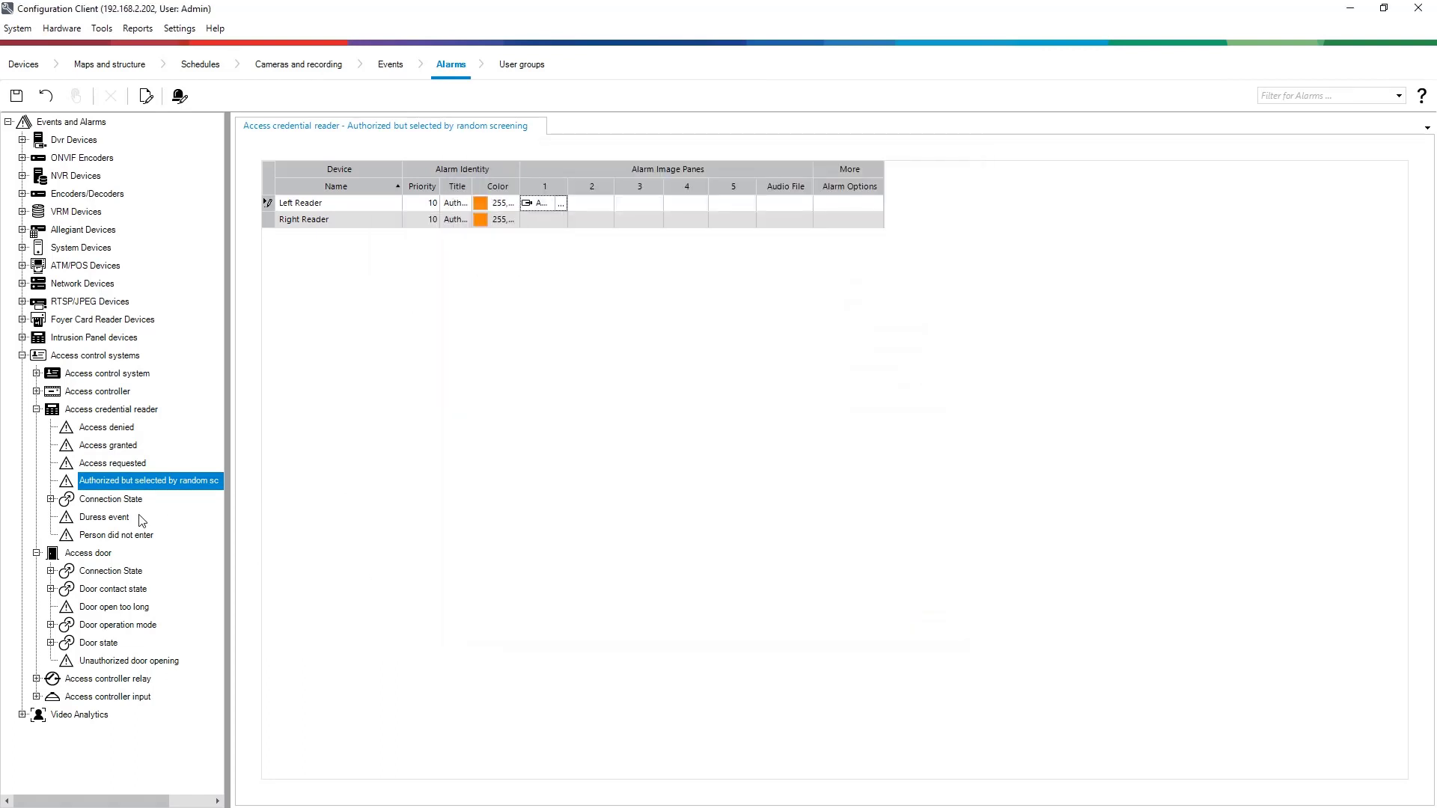
Set the Duress event alarm priority to 10 for Left Reader and Right Reader.
click(105, 517)
click(435, 205)
key(BackSpace)
key(BackSpace)
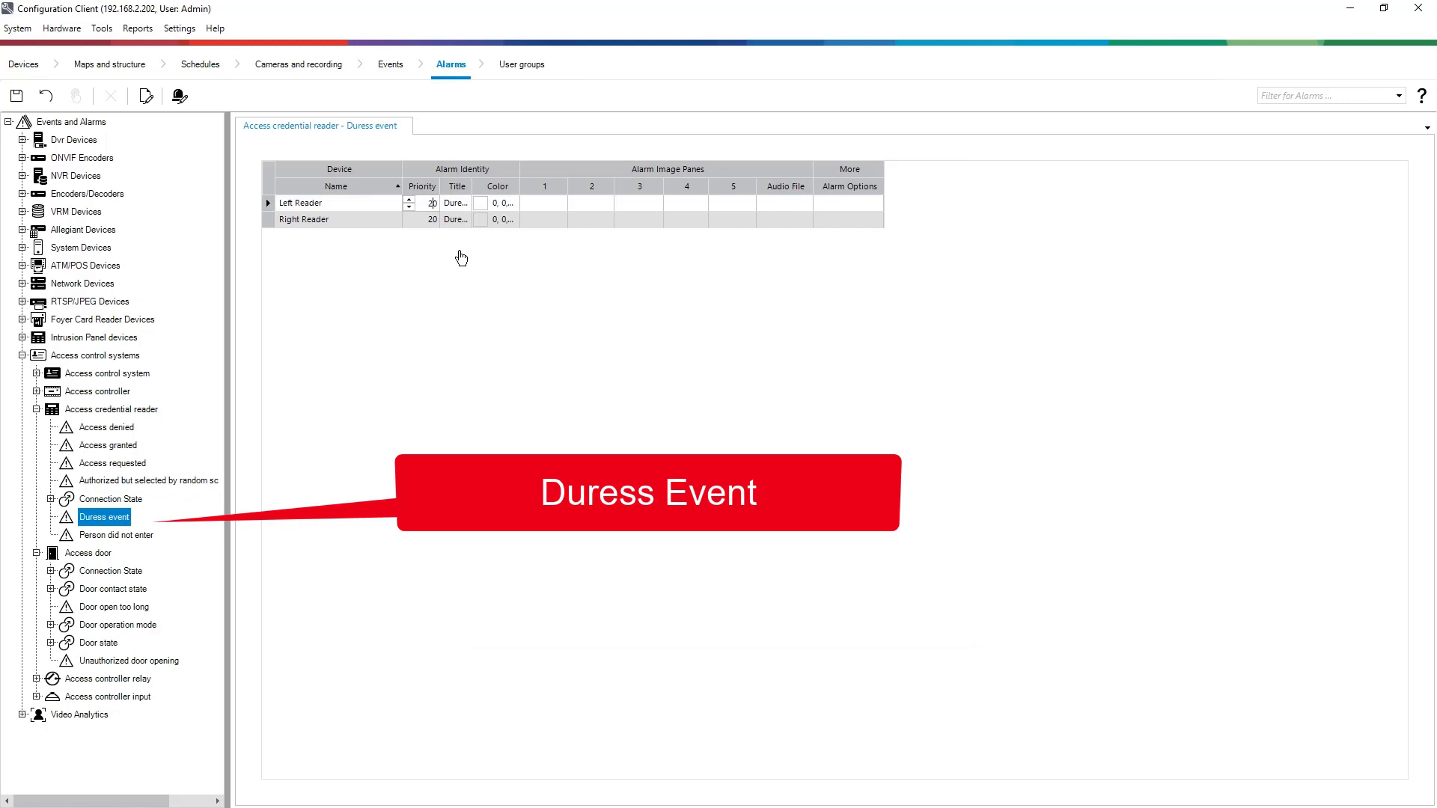
text(10)
click(432, 222)
text(10)
Set the Duress event alarm color to red for both readers.
click(514, 204)
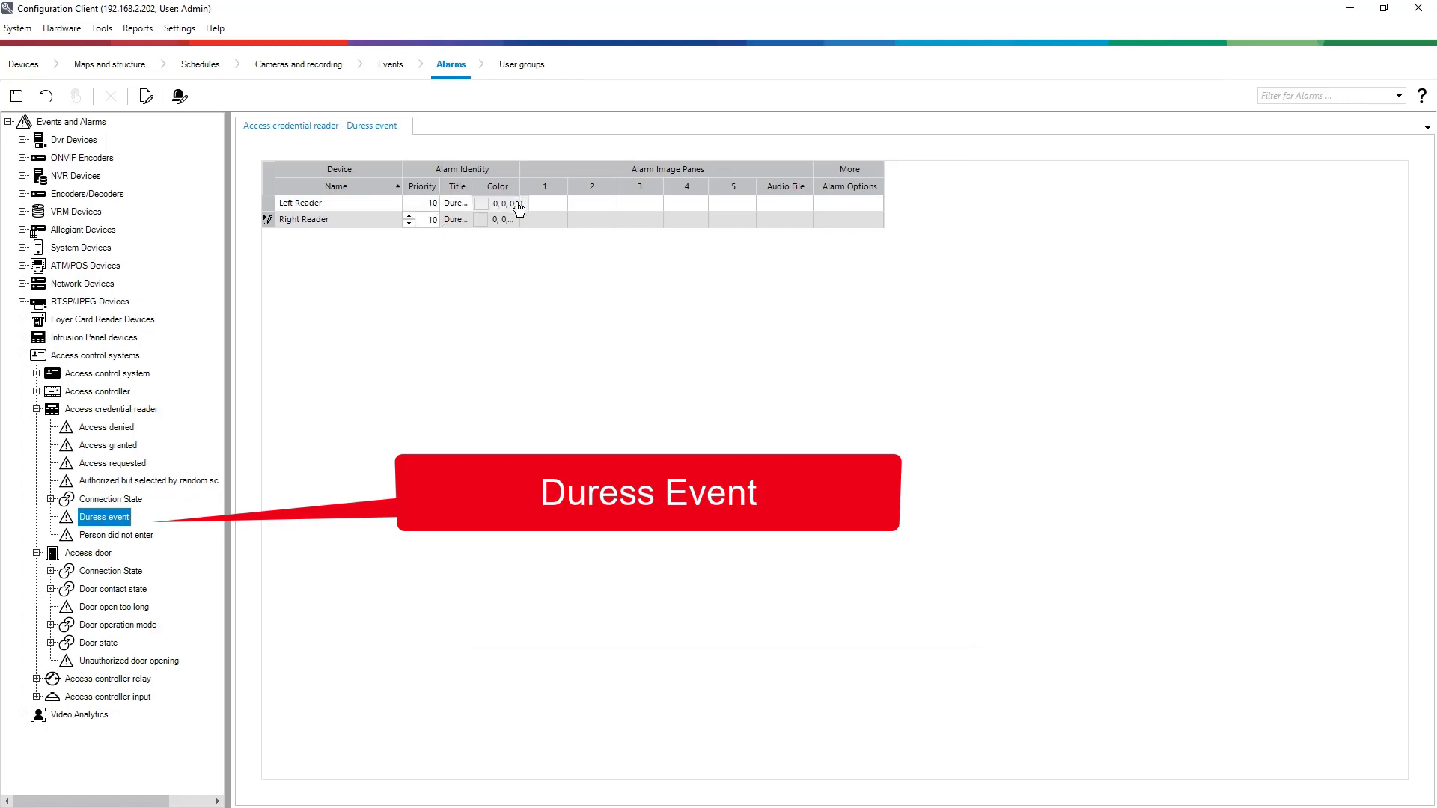
click(399, 281)
click(513, 220)
click(399, 298)
Assign the AUTODOME camera to image pane 1 of Left Reader's Duress event alarm.
click(562, 205)
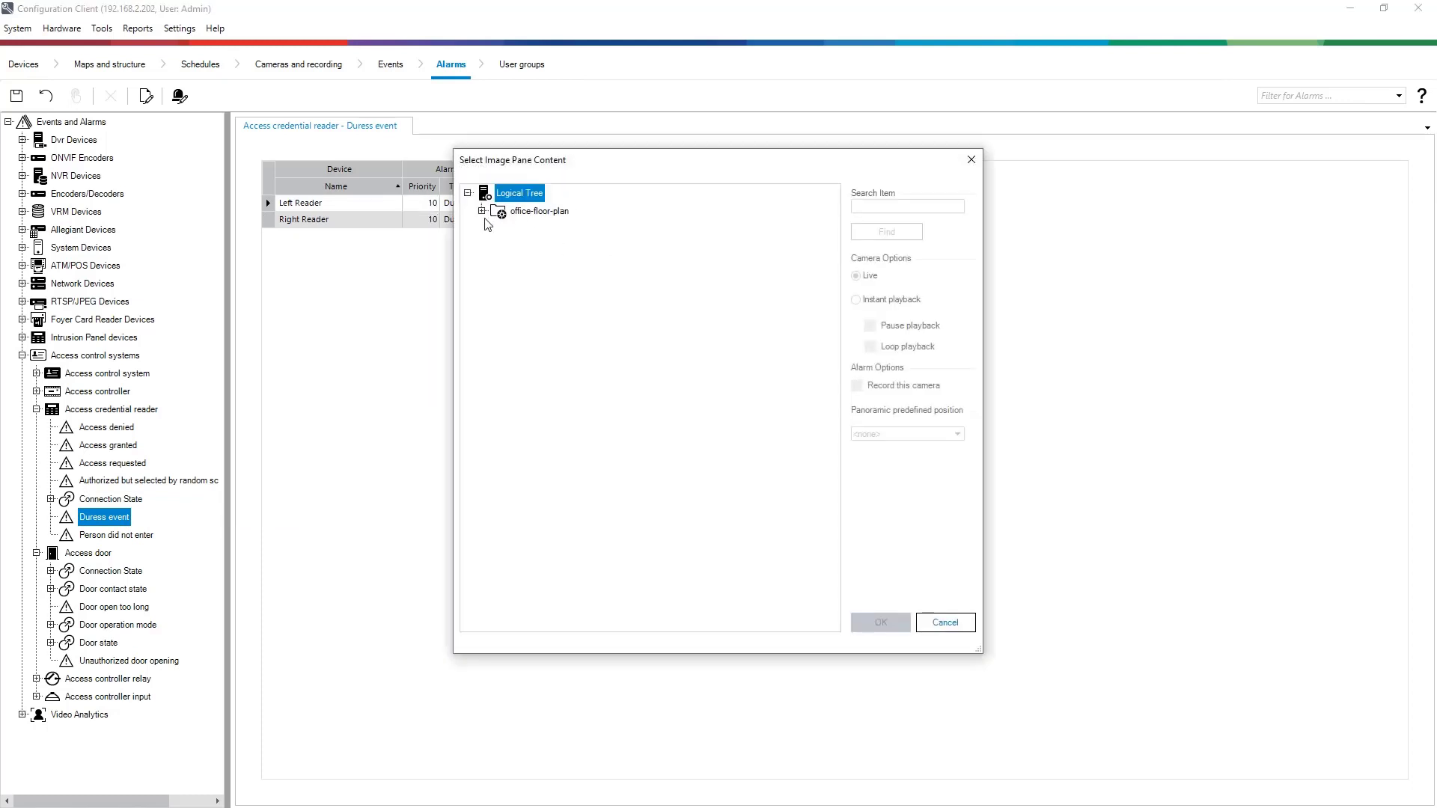
click(483, 205)
click(546, 225)
click(881, 624)
Set the Person did not enter alarm priority to 10 for Left Reader and Right Reader.
click(139, 536)
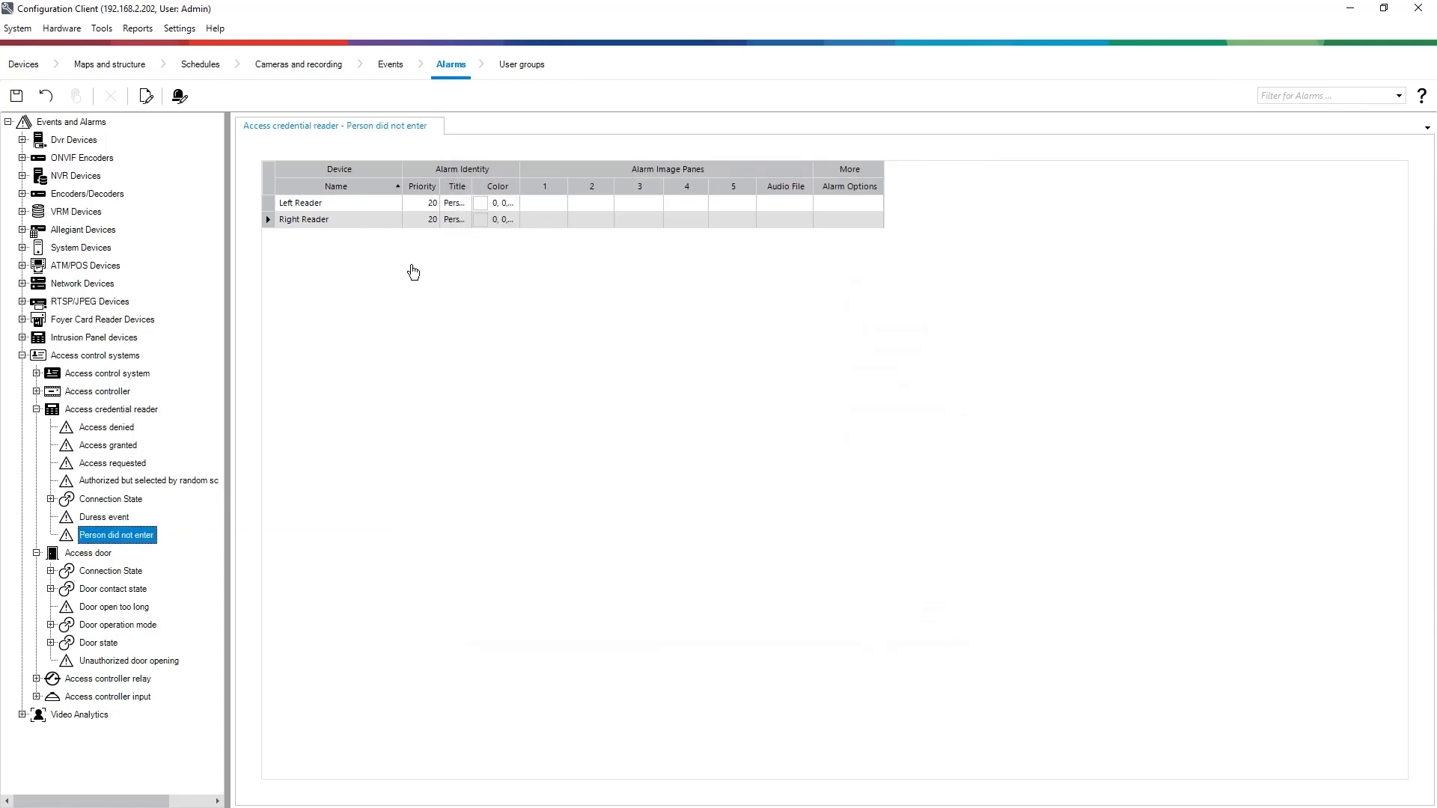
click(432, 204)
key(BackSpace)
text(1)
click(432, 221)
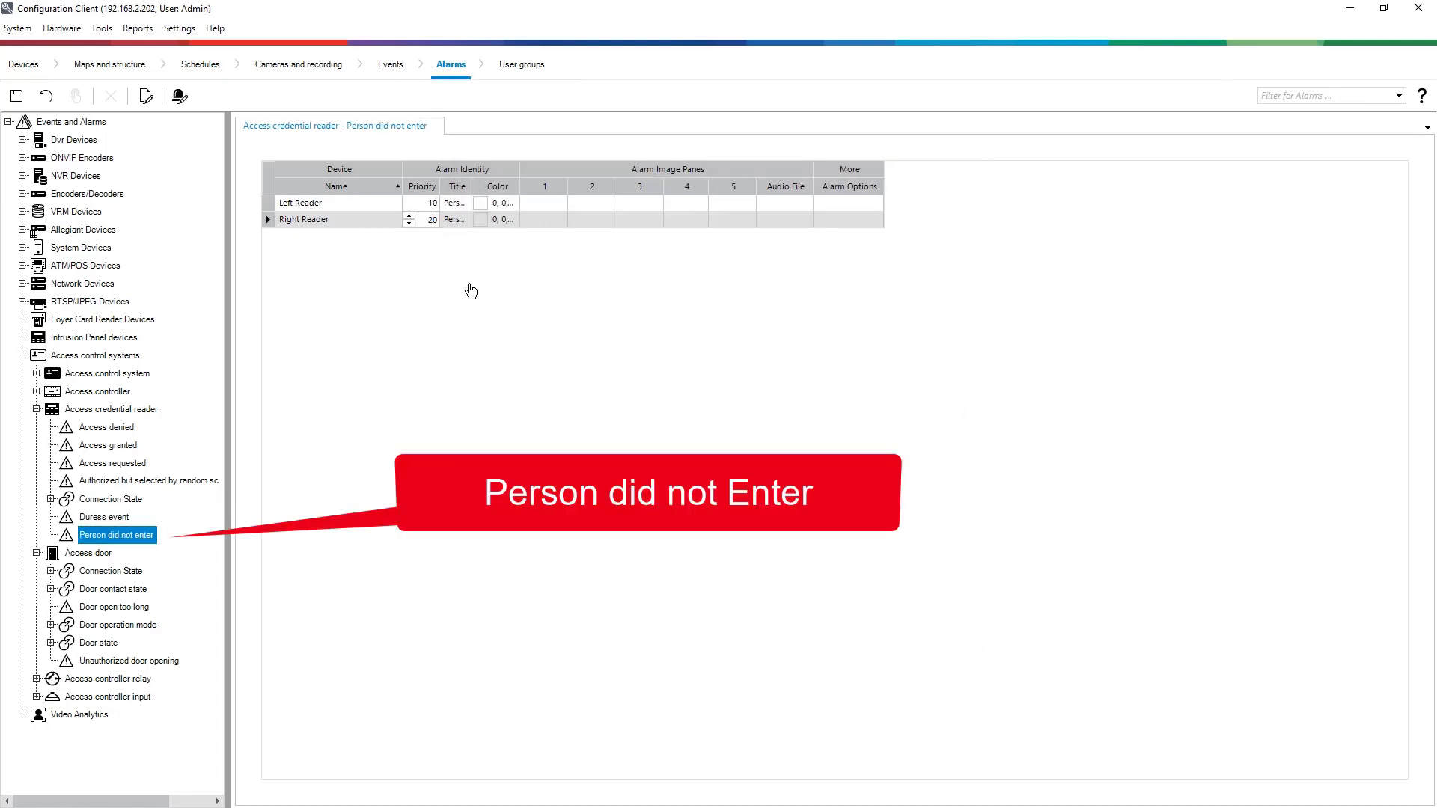
key(BackSpace)
text(1)
Set the Person did not enter alarm color to yellow for both readers.
click(514, 205)
click(436, 276)
click(513, 221)
click(435, 293)
Assign the AUTODOME camera to image pane 1 of Left Reader's Person did not enter alarm.
click(561, 204)
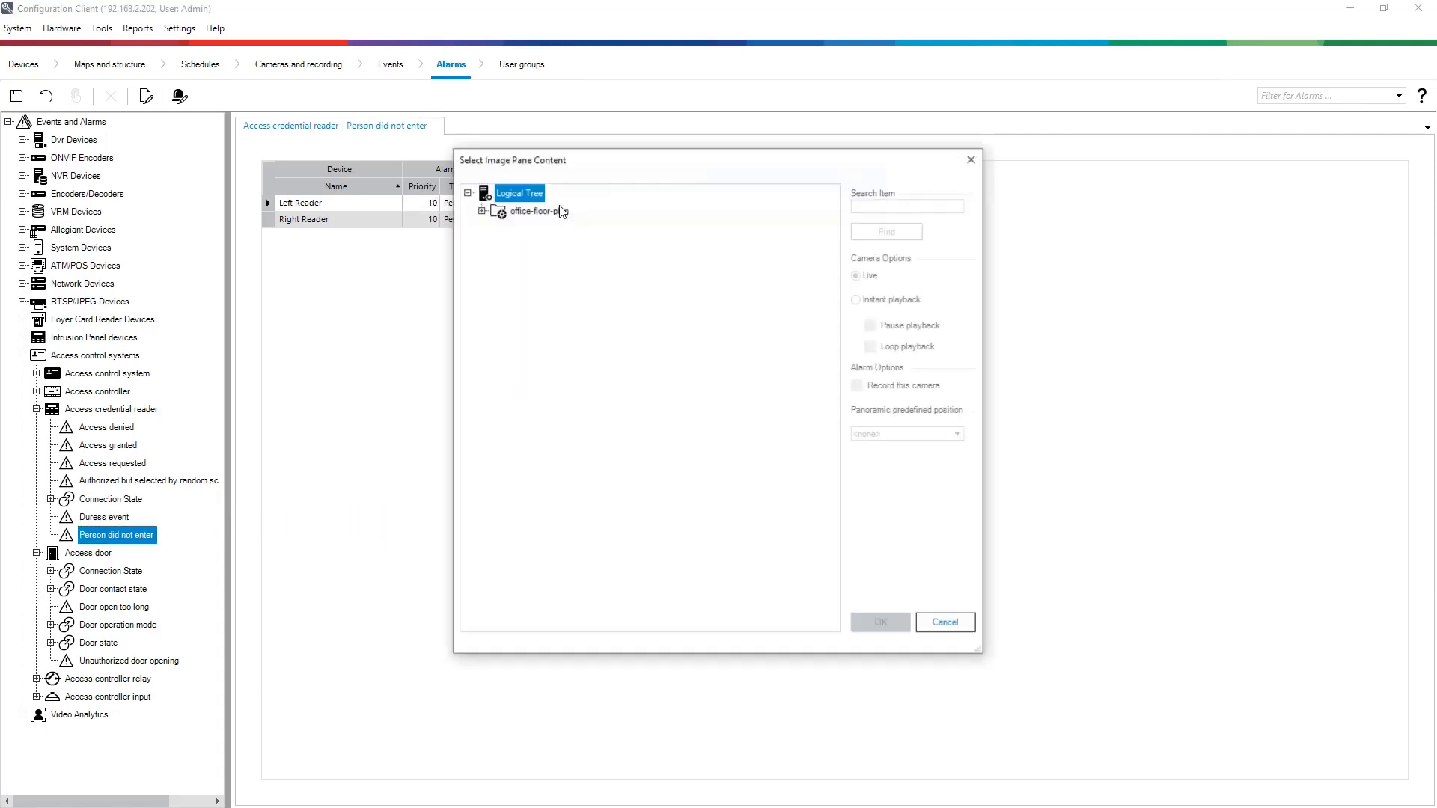
click(482, 211)
click(547, 231)
click(883, 623)
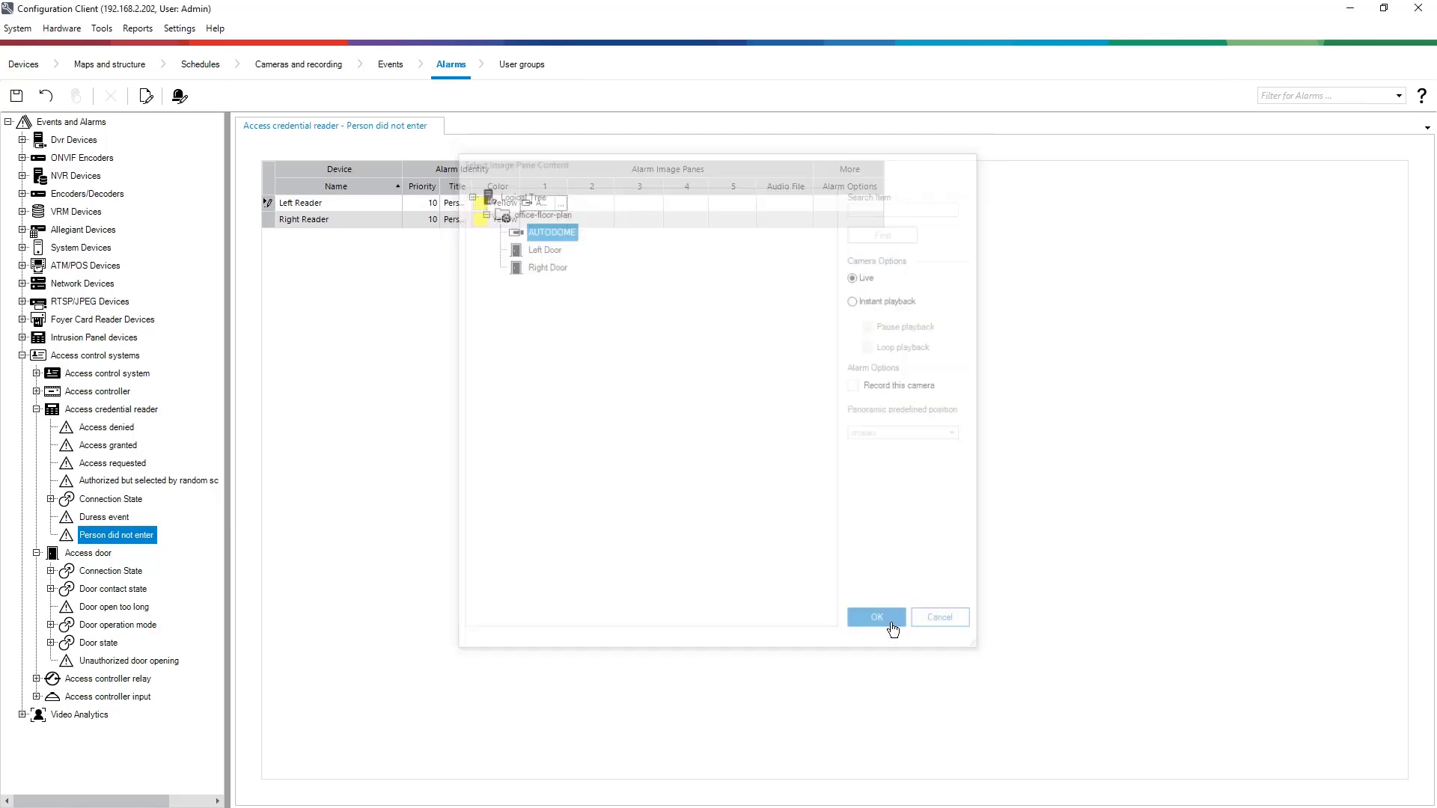
Set the Door open too long alarm priority to 10 for Left Door and Right Door.
click(123, 610)
click(434, 204)
key(BackSpace)
text(1)
click(434, 221)
key(BackSpace)
text(1)
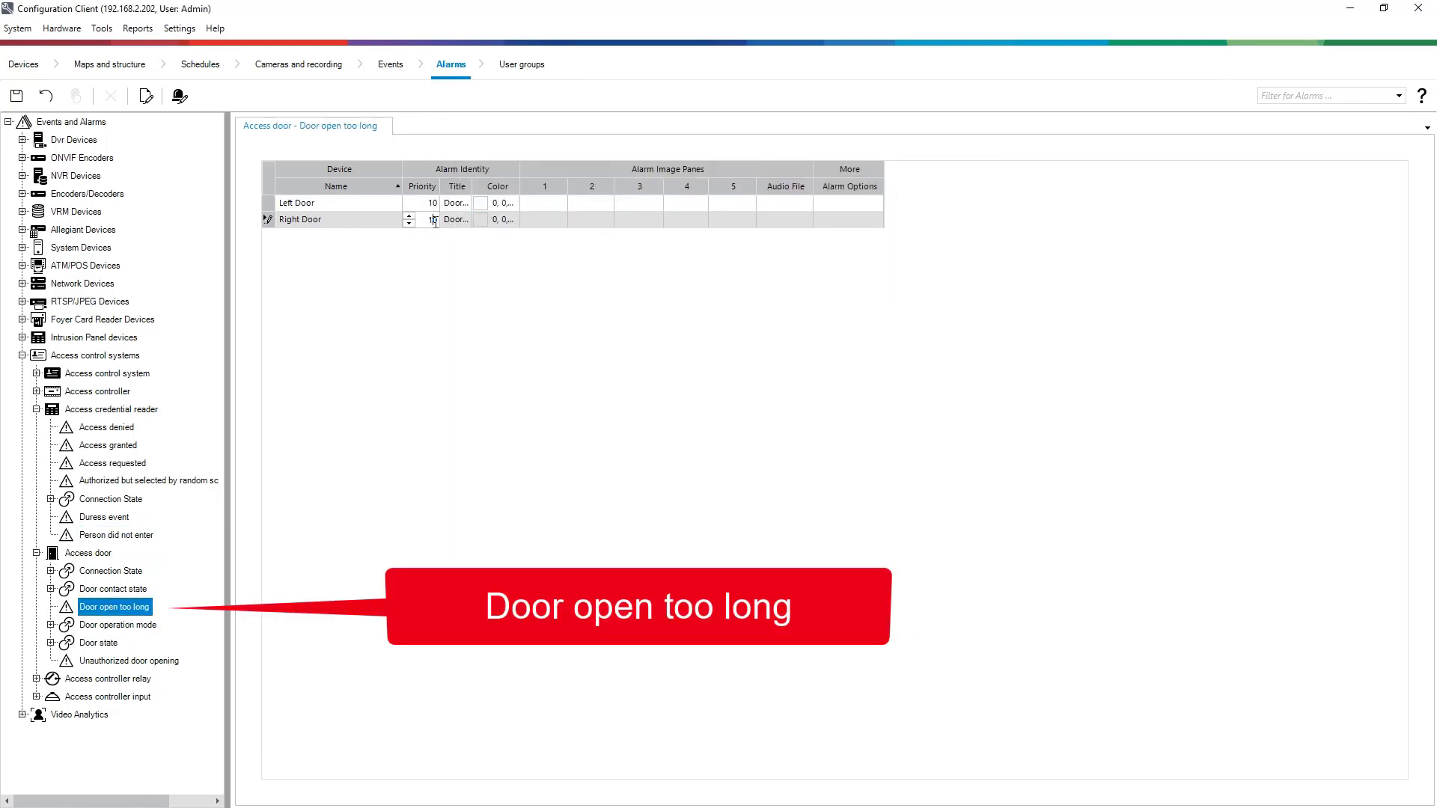
Choose the Door open too long alarm color for both Left Door and Right Door.
click(513, 205)
click(403, 278)
click(514, 221)
click(403, 294)
Assign the AUTODOME camera to image pane 1 of Left Door's Door open too long alarm.
click(561, 205)
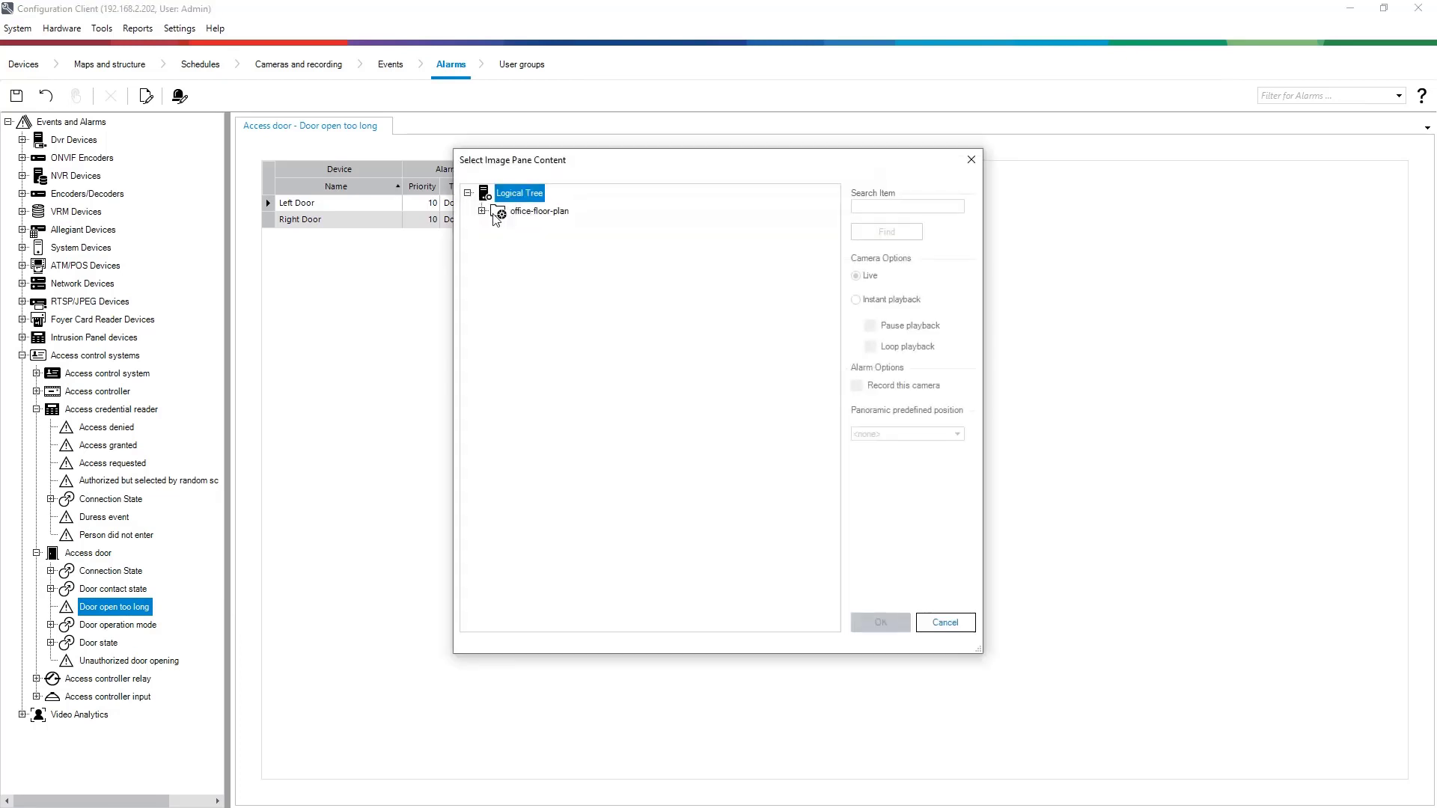
click(483, 210)
click(543, 228)
click(881, 622)
Set the Unauthorized door opening alarm priority to 10 for Left Door and Right Door.
click(129, 660)
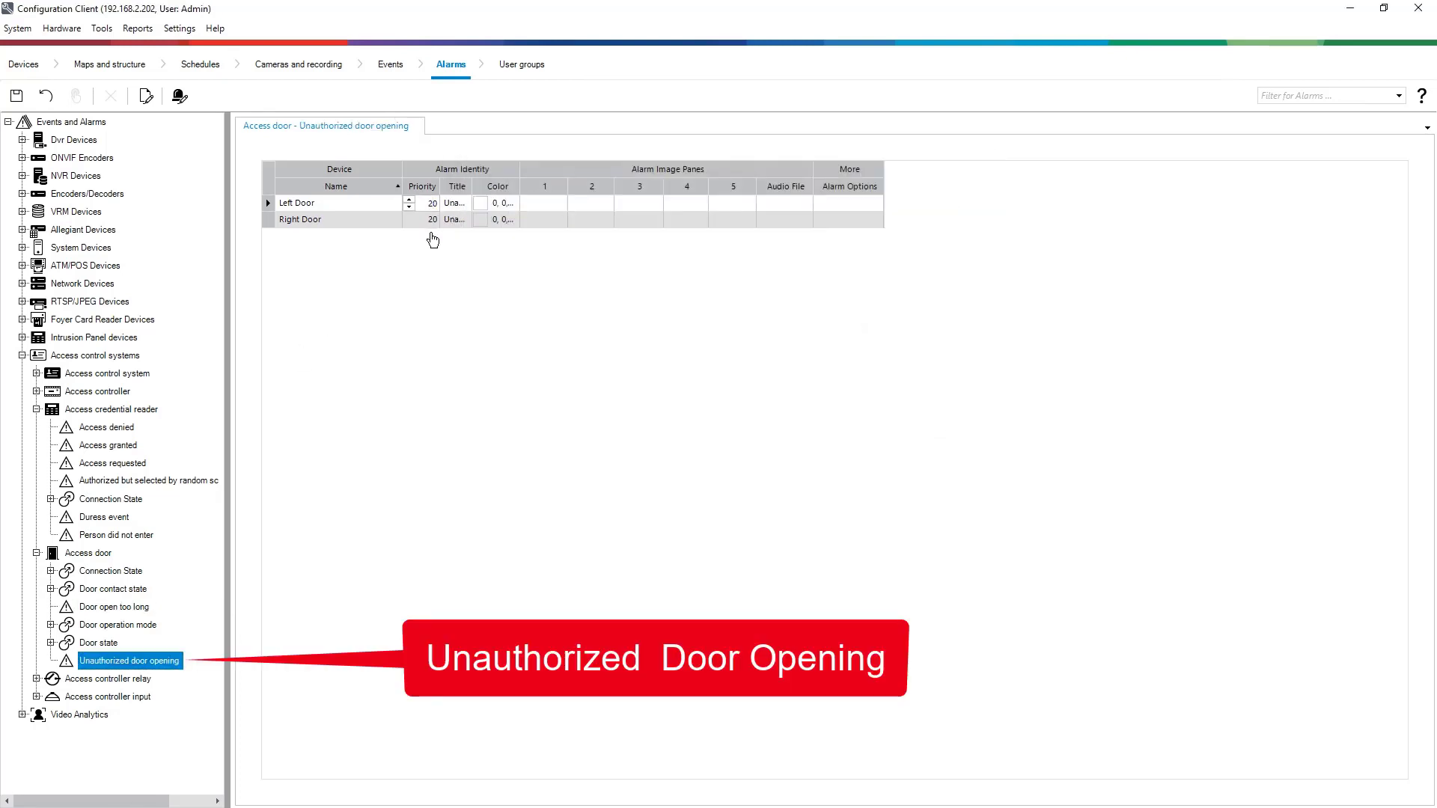
click(434, 205)
text(10)
click(434, 221)
text(10)
Set the Unauthorized door opening alarm color to red for both doors.
click(513, 205)
click(398, 279)
click(513, 221)
click(399, 294)
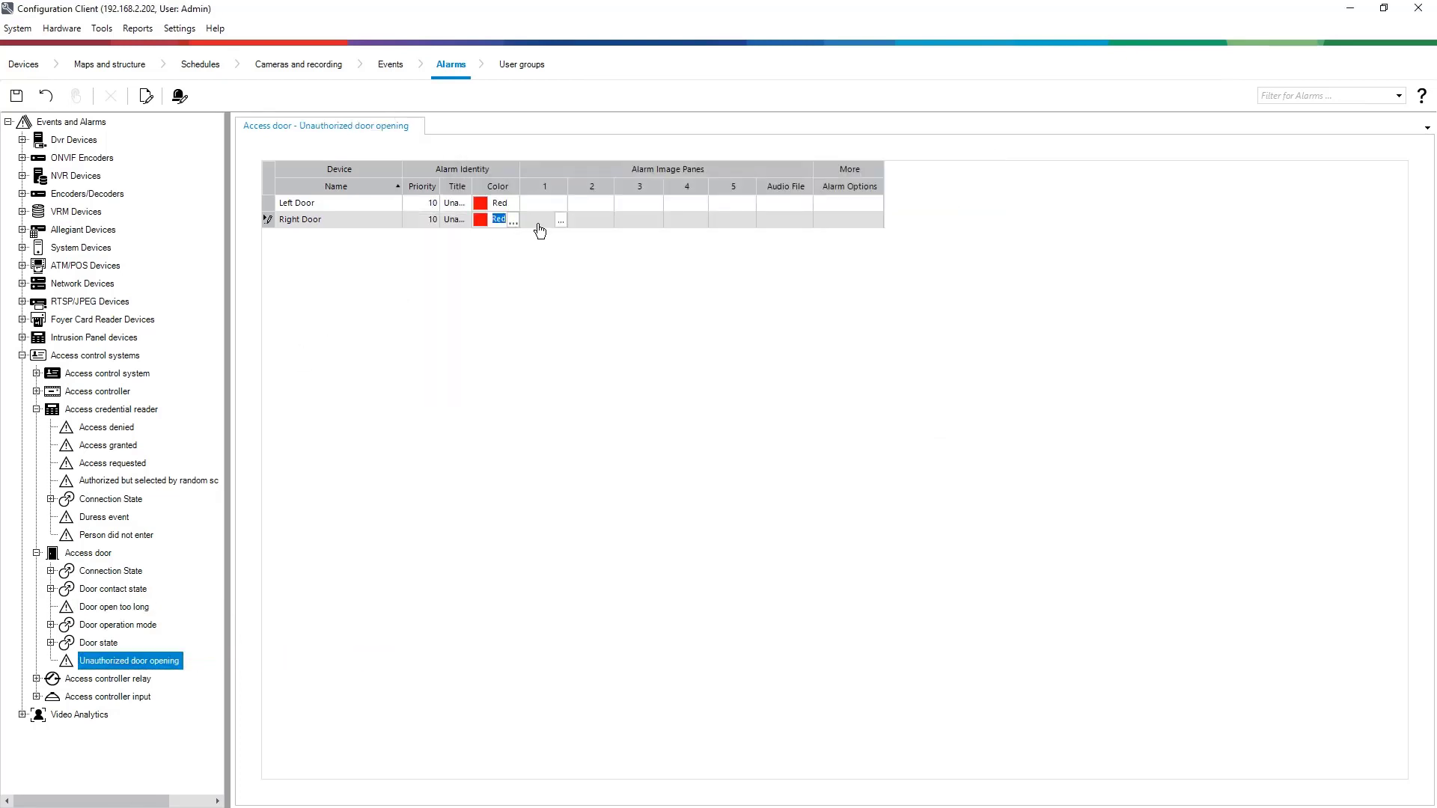
Assign the AUTODOME camera to image pane 1 of Left Door's Unauthorized door opening alarm.
click(561, 204)
click(482, 211)
click(543, 228)
click(880, 622)
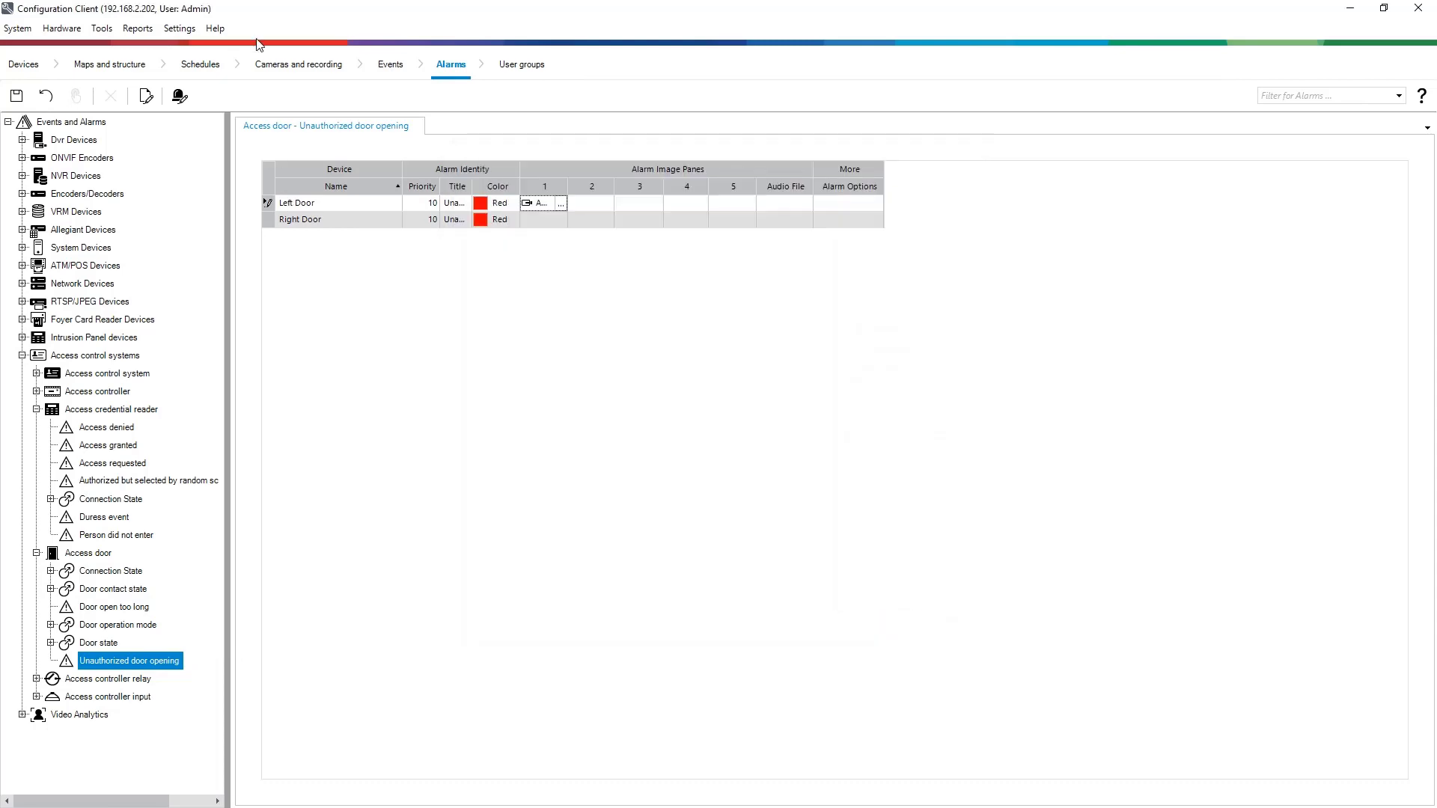
Reduce the maximum image panes per alarm to 1 in the alarm settings and accept clearing the excess panes.
click(189, 30)
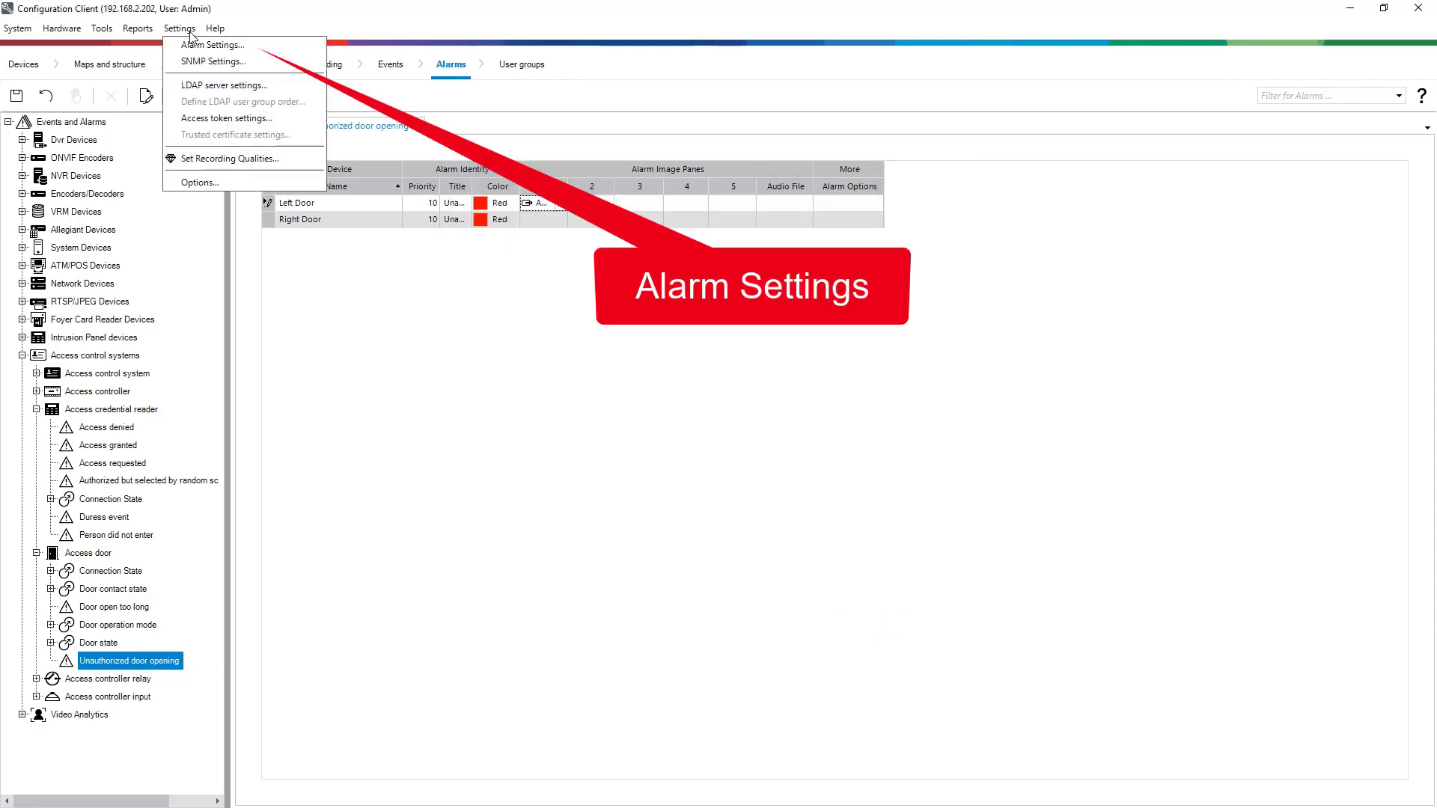
click(202, 45)
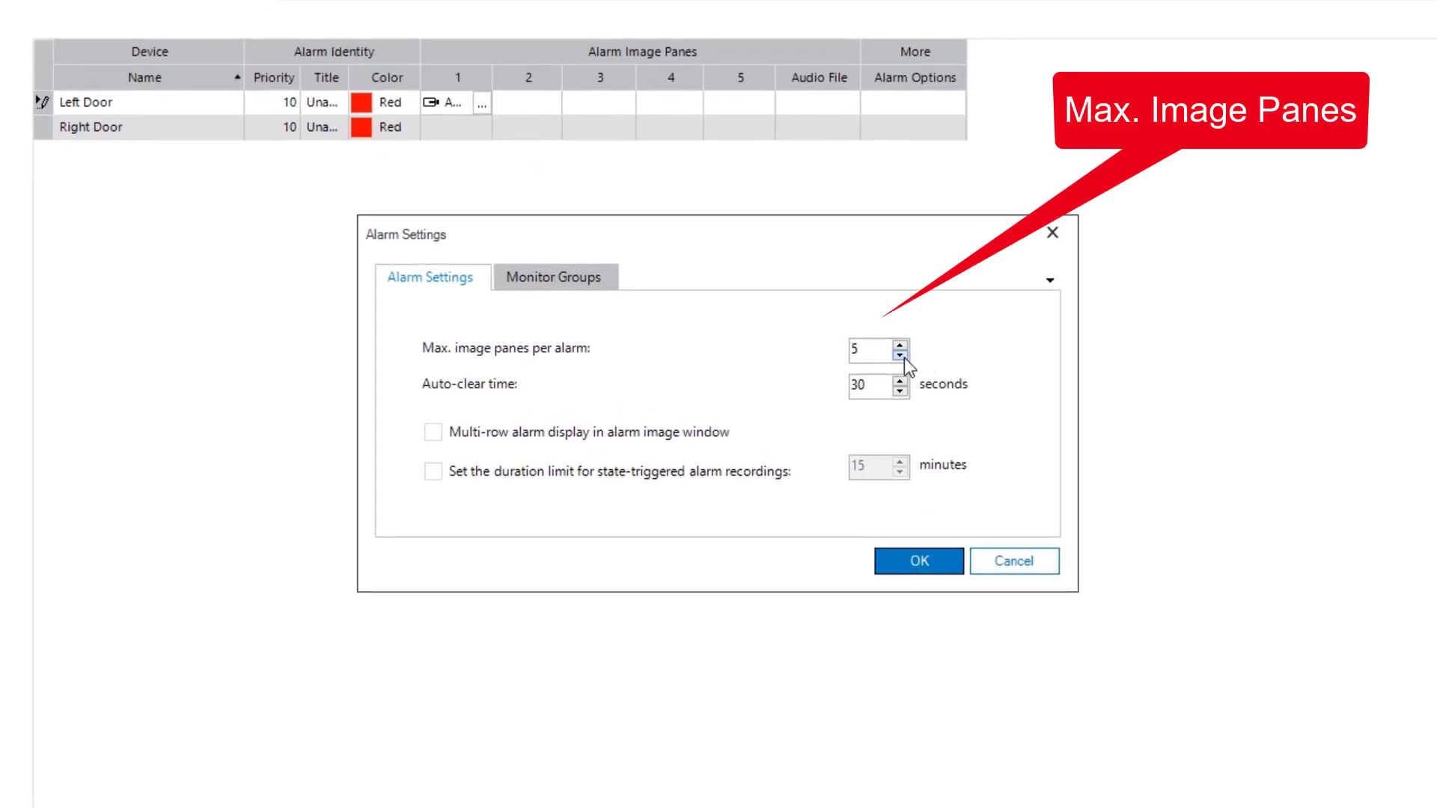
click(900, 356)
click(900, 355)
click(908, 569)
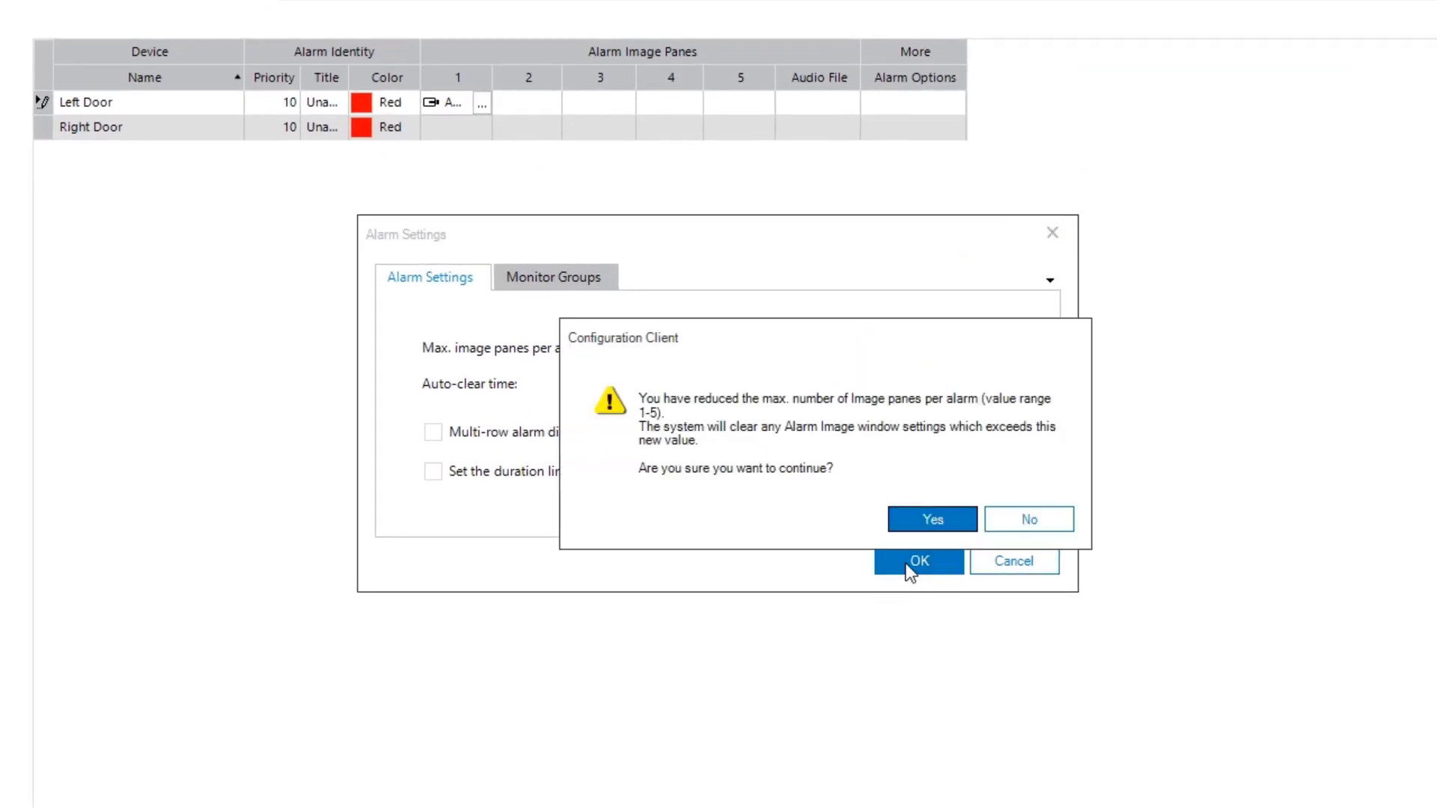
click(928, 524)
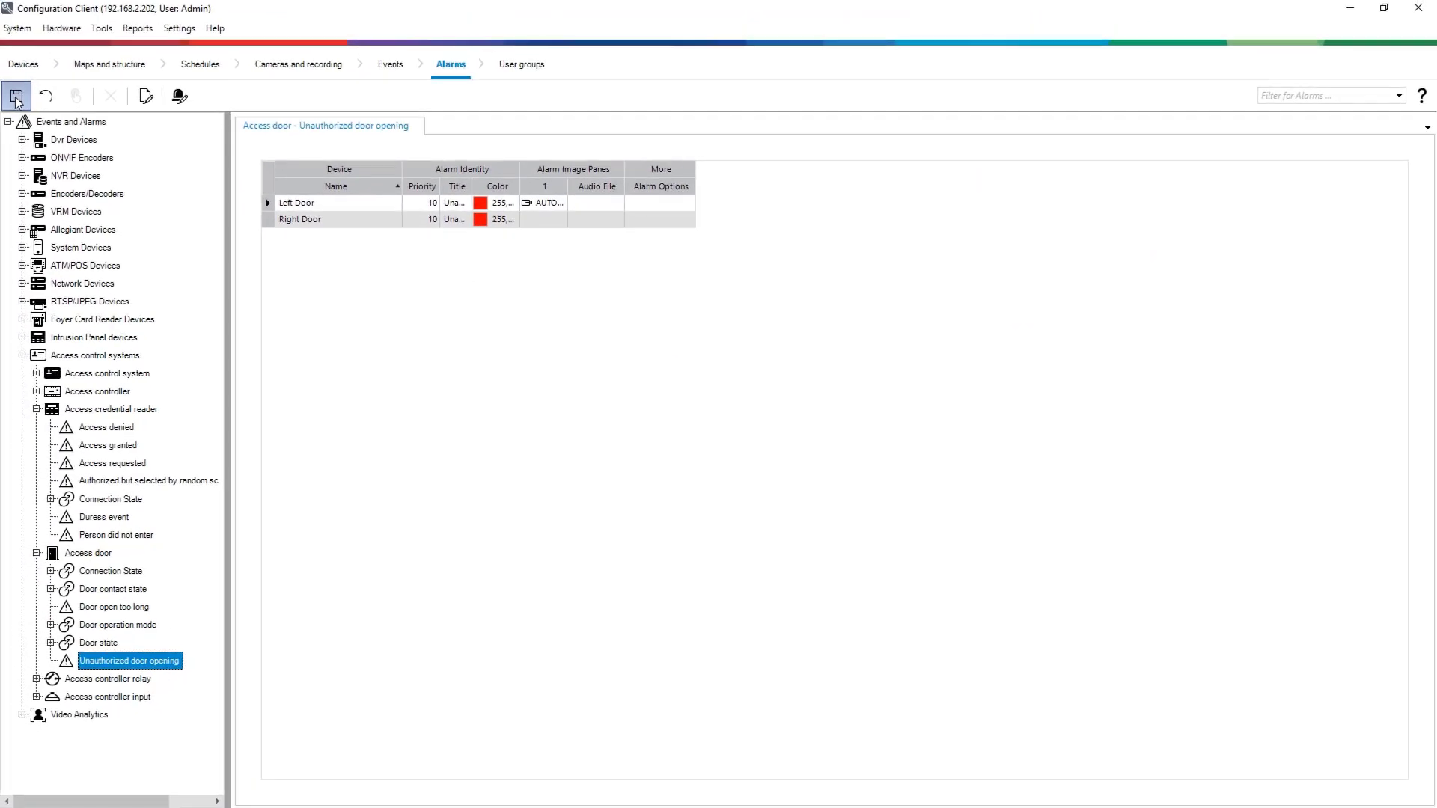
Save the alarm configuration and start its activation.
click(16, 95)
click(75, 95)
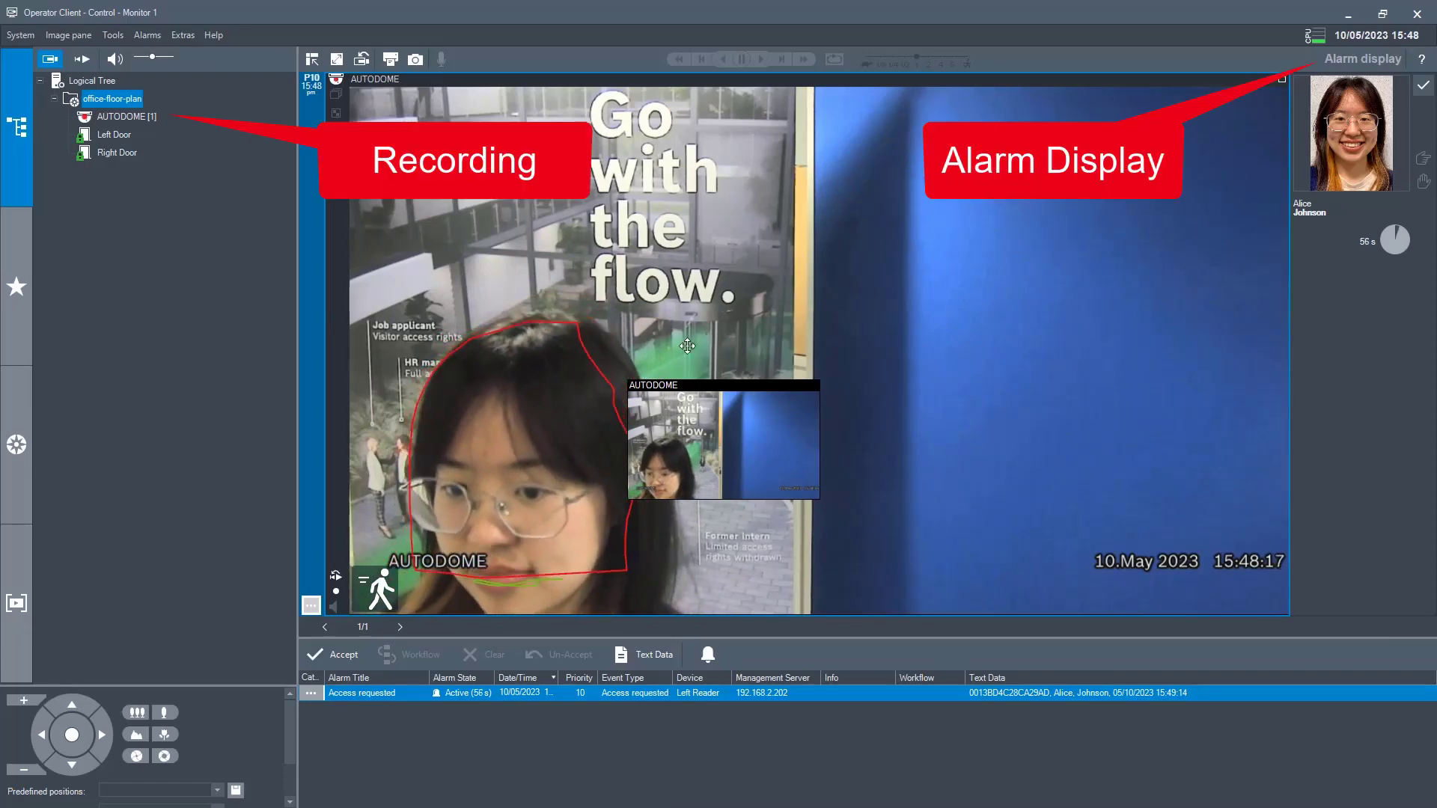
In the Operator Client, accept the Access requested alarm from Left Reader and grant the requested access.
click(329, 661)
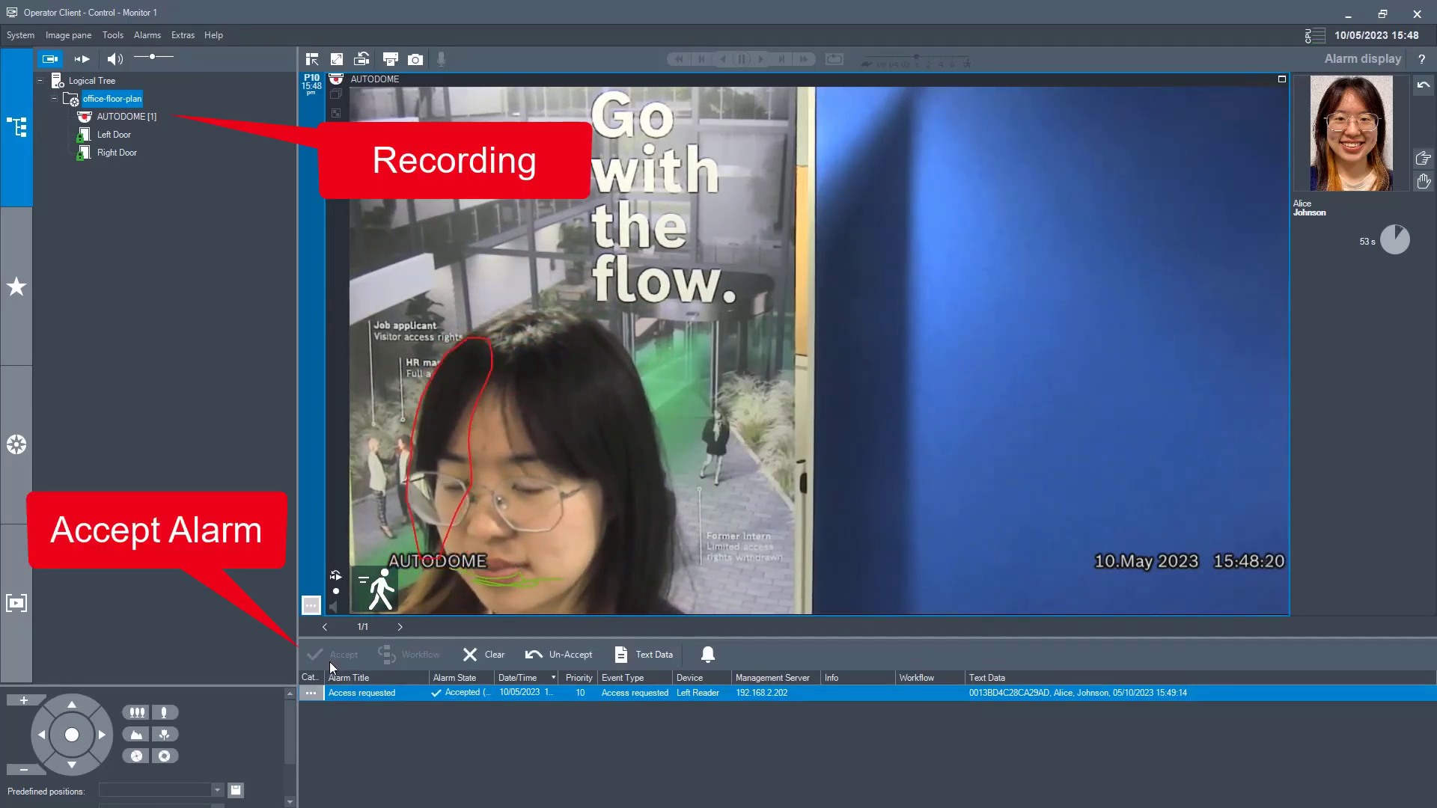
click(1420, 160)
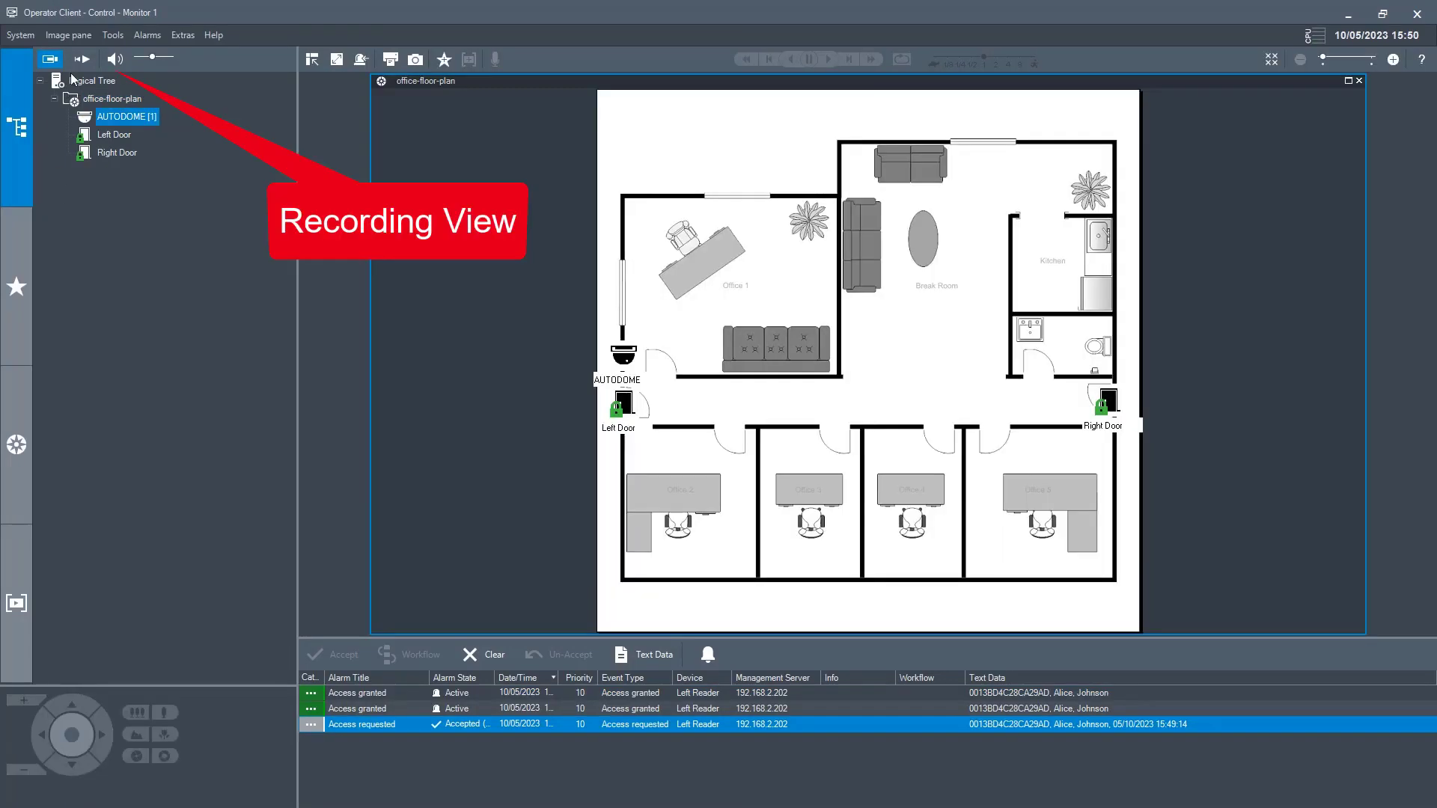
Switch to playback mode and play the AUTODOME camera's recording on the timeline.
click(77, 64)
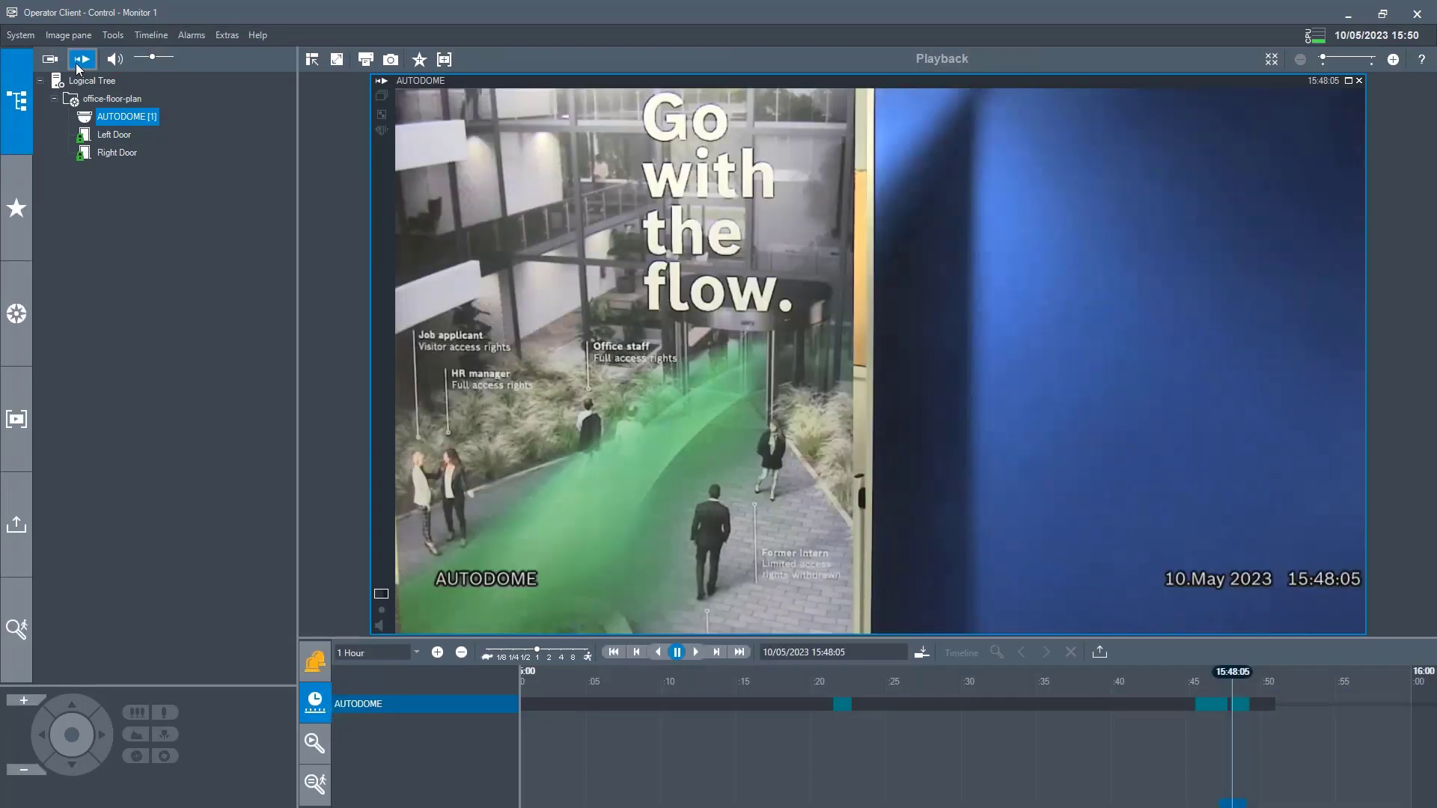
click(693, 654)
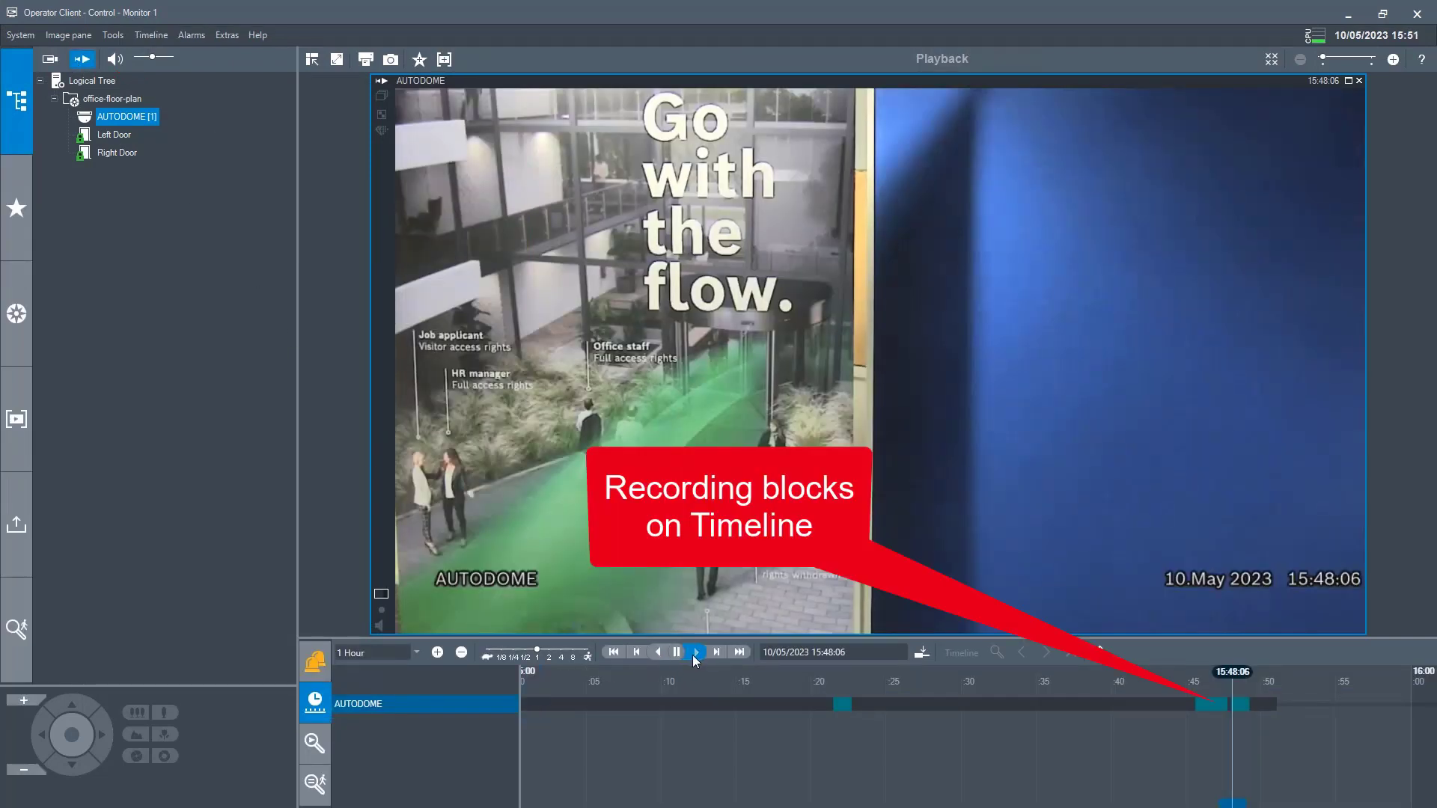